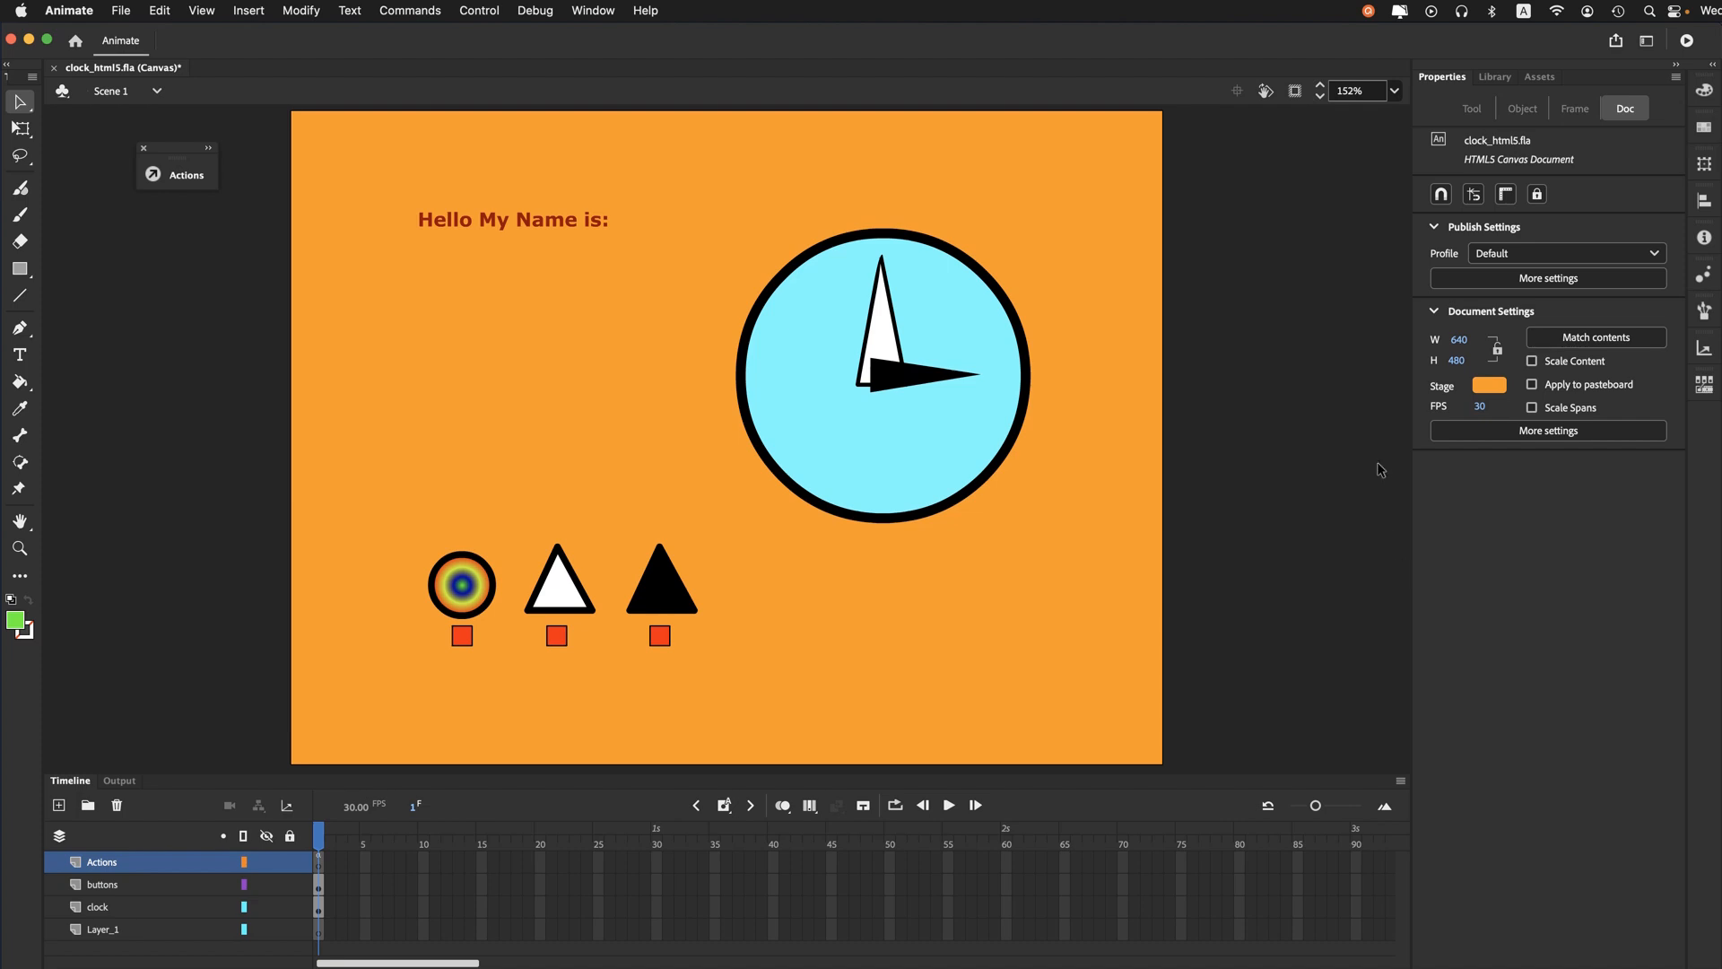
# - Test the clock document in the browser, trying the name text rollover and the circle button
pyautogui.click(1686, 41)
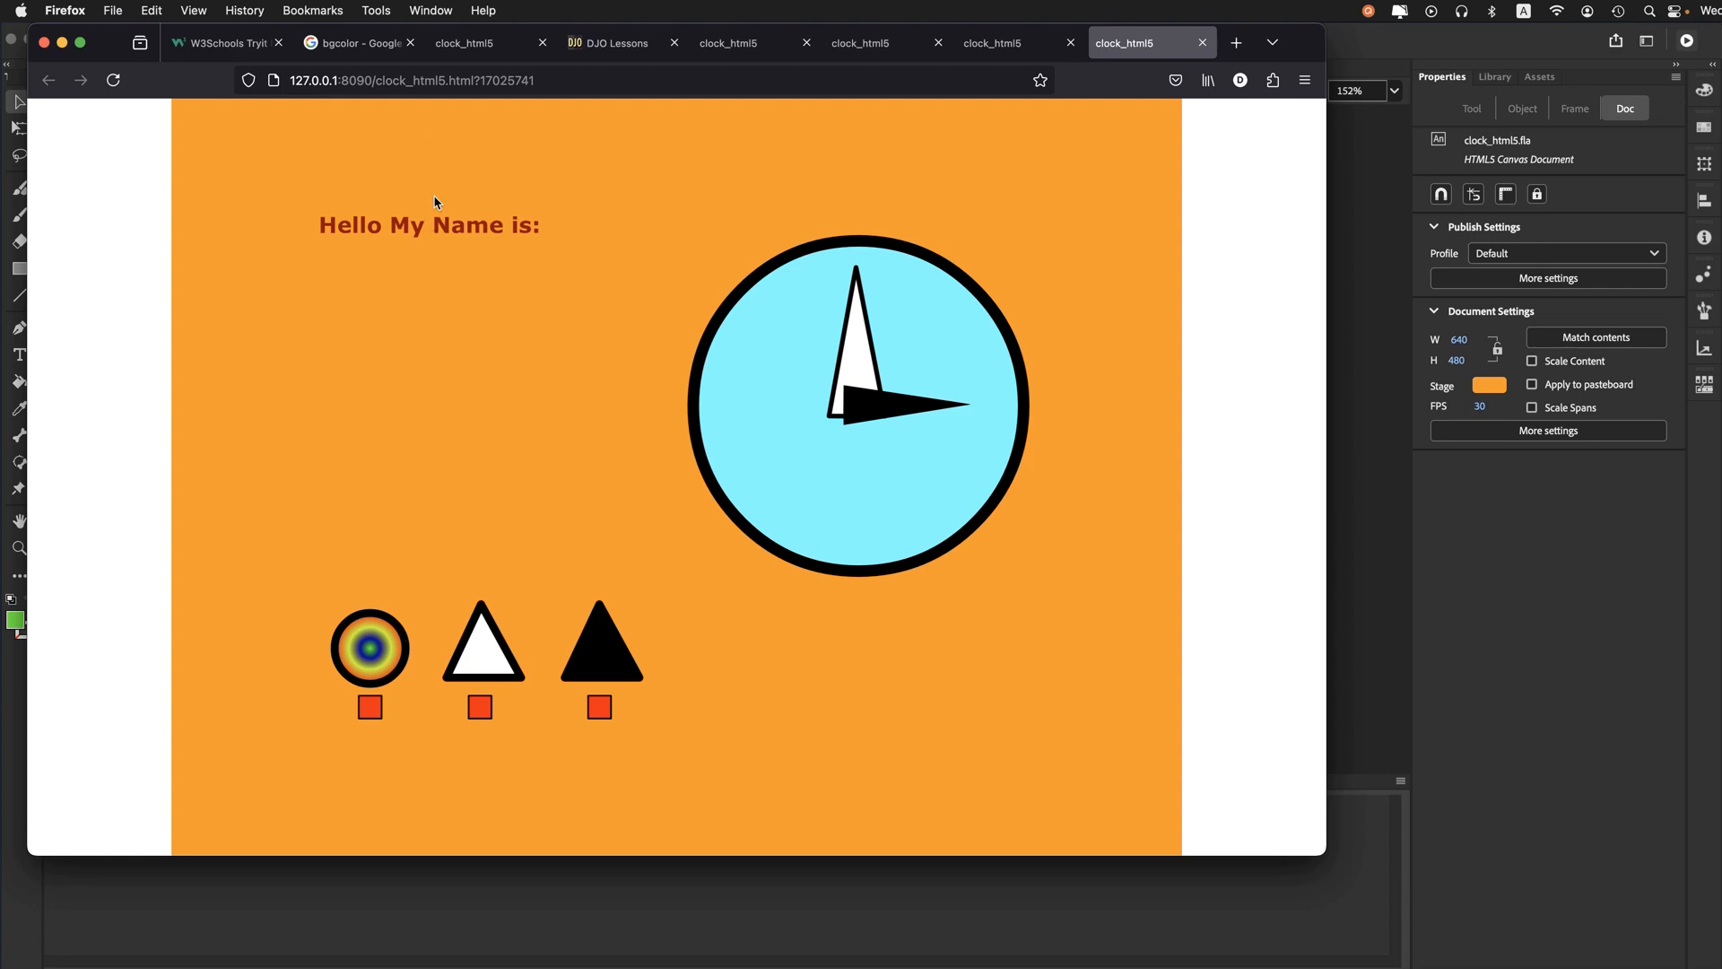
pyautogui.moveTo(439, 228)
pyautogui.moveTo(369, 660)
pyautogui.click(369, 648)
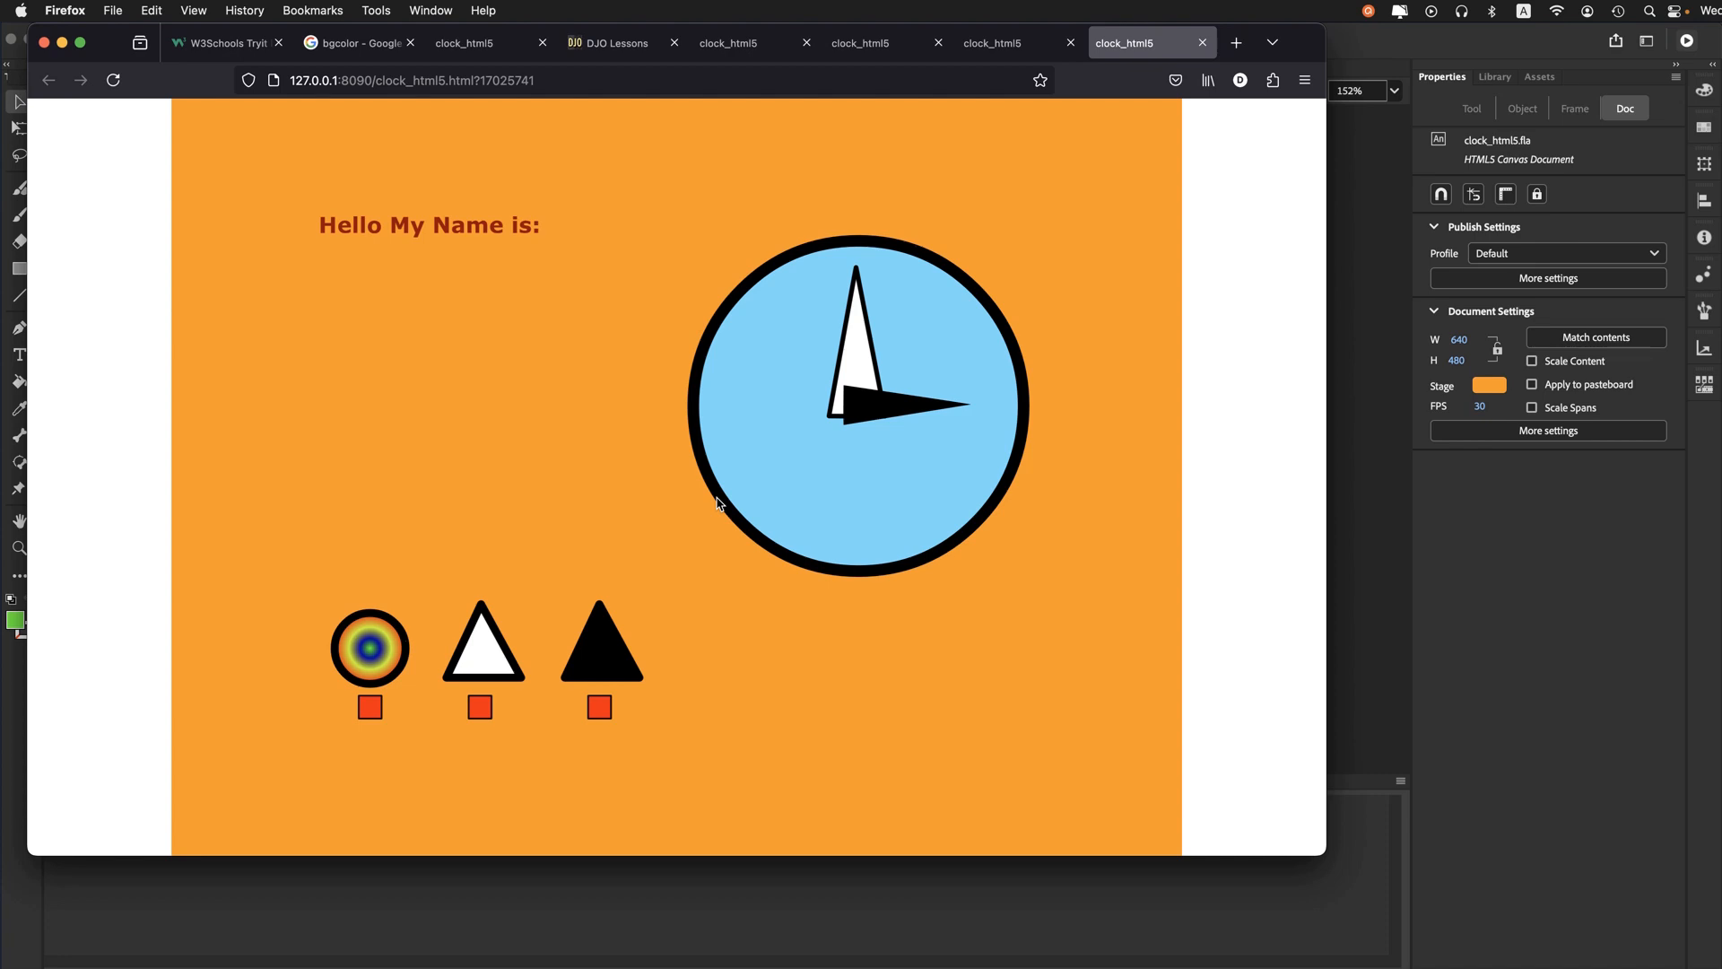
# - Try the white and black triangle buttons in the browser preview, and the circle button again
pyautogui.click(478, 637)
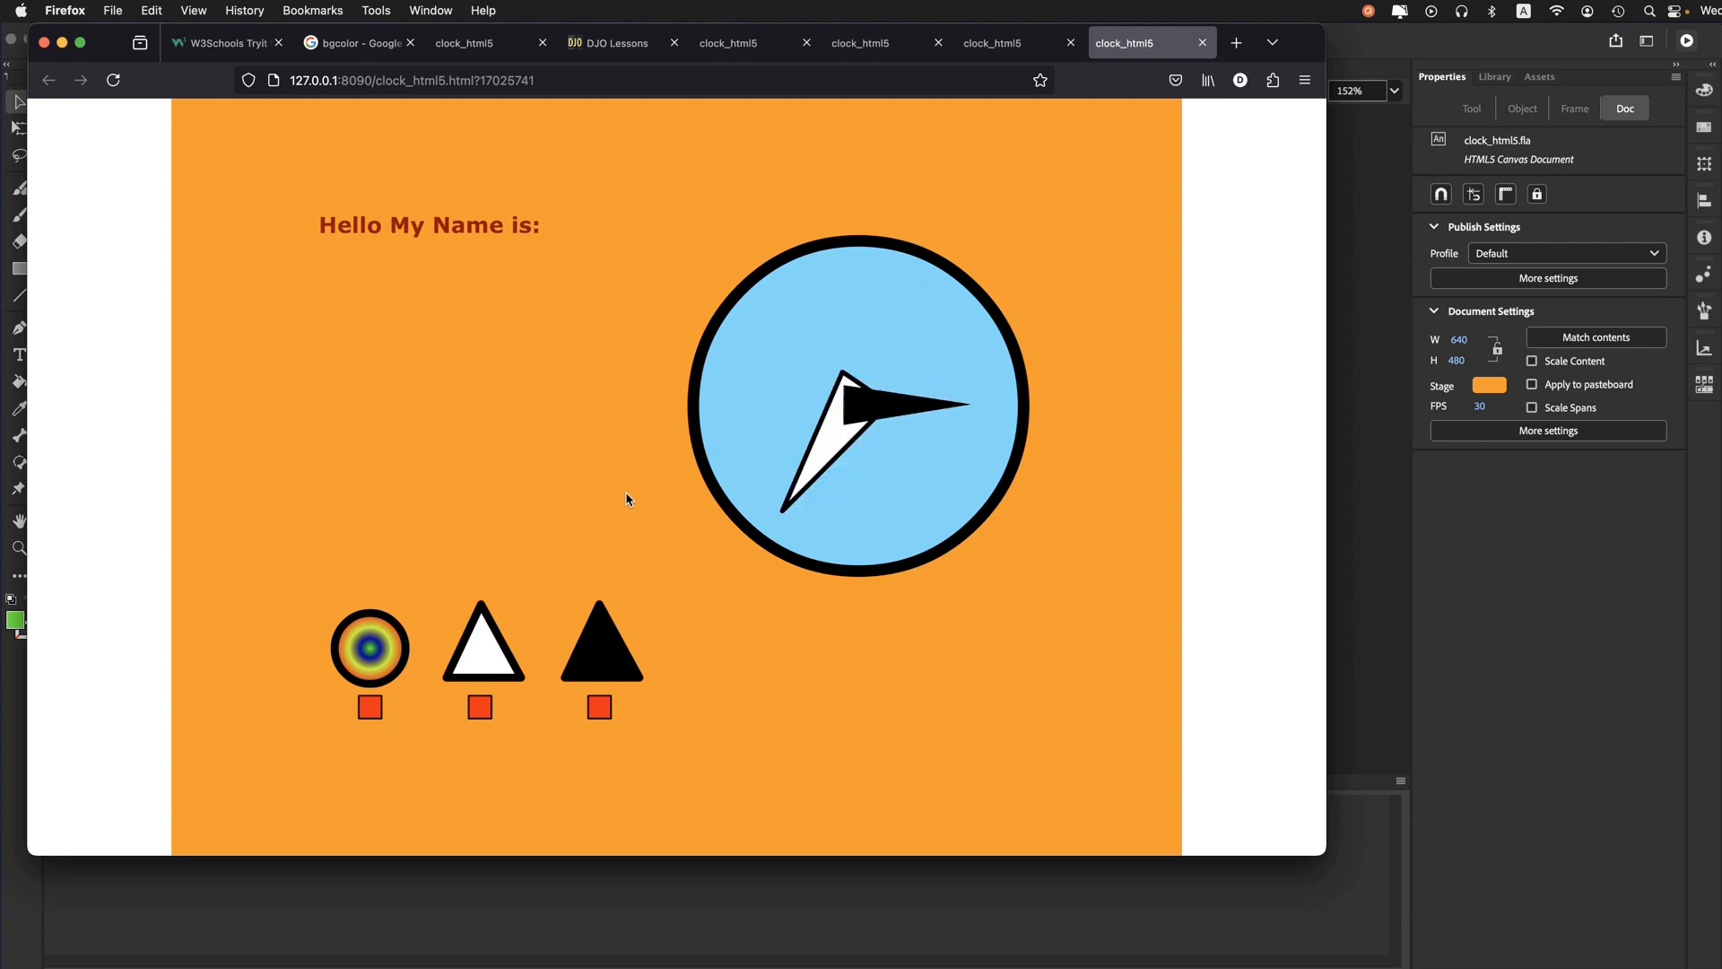
pyautogui.moveTo(484, 662)
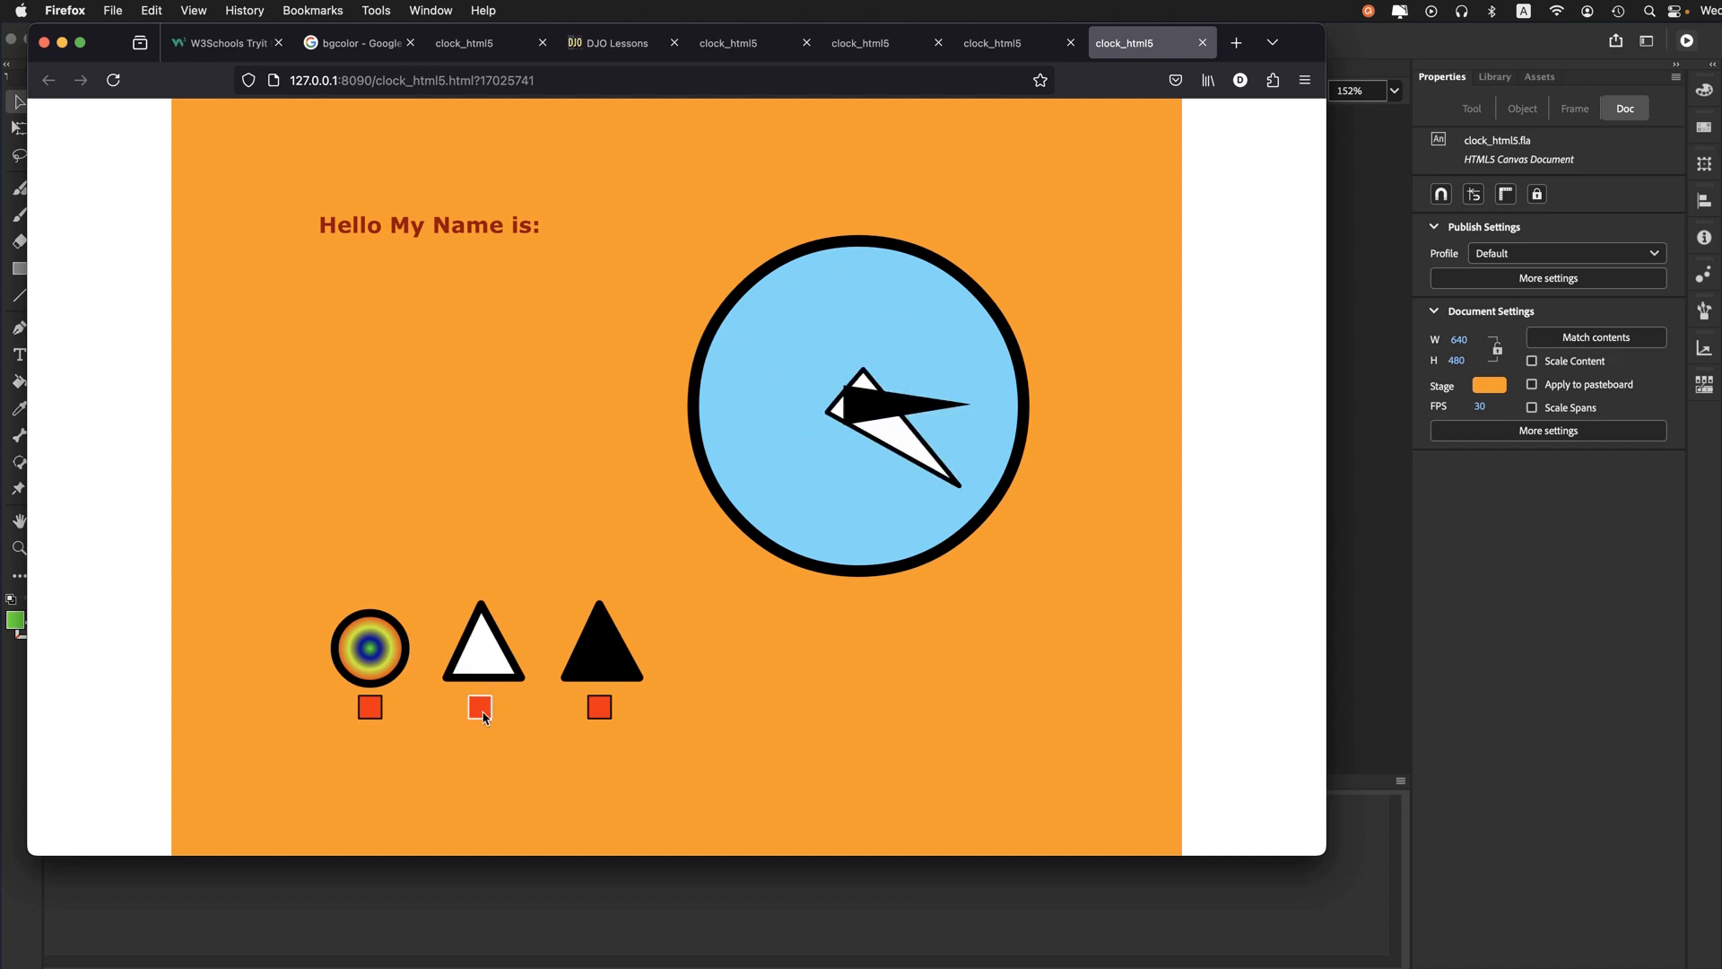
pyautogui.moveTo(604, 658)
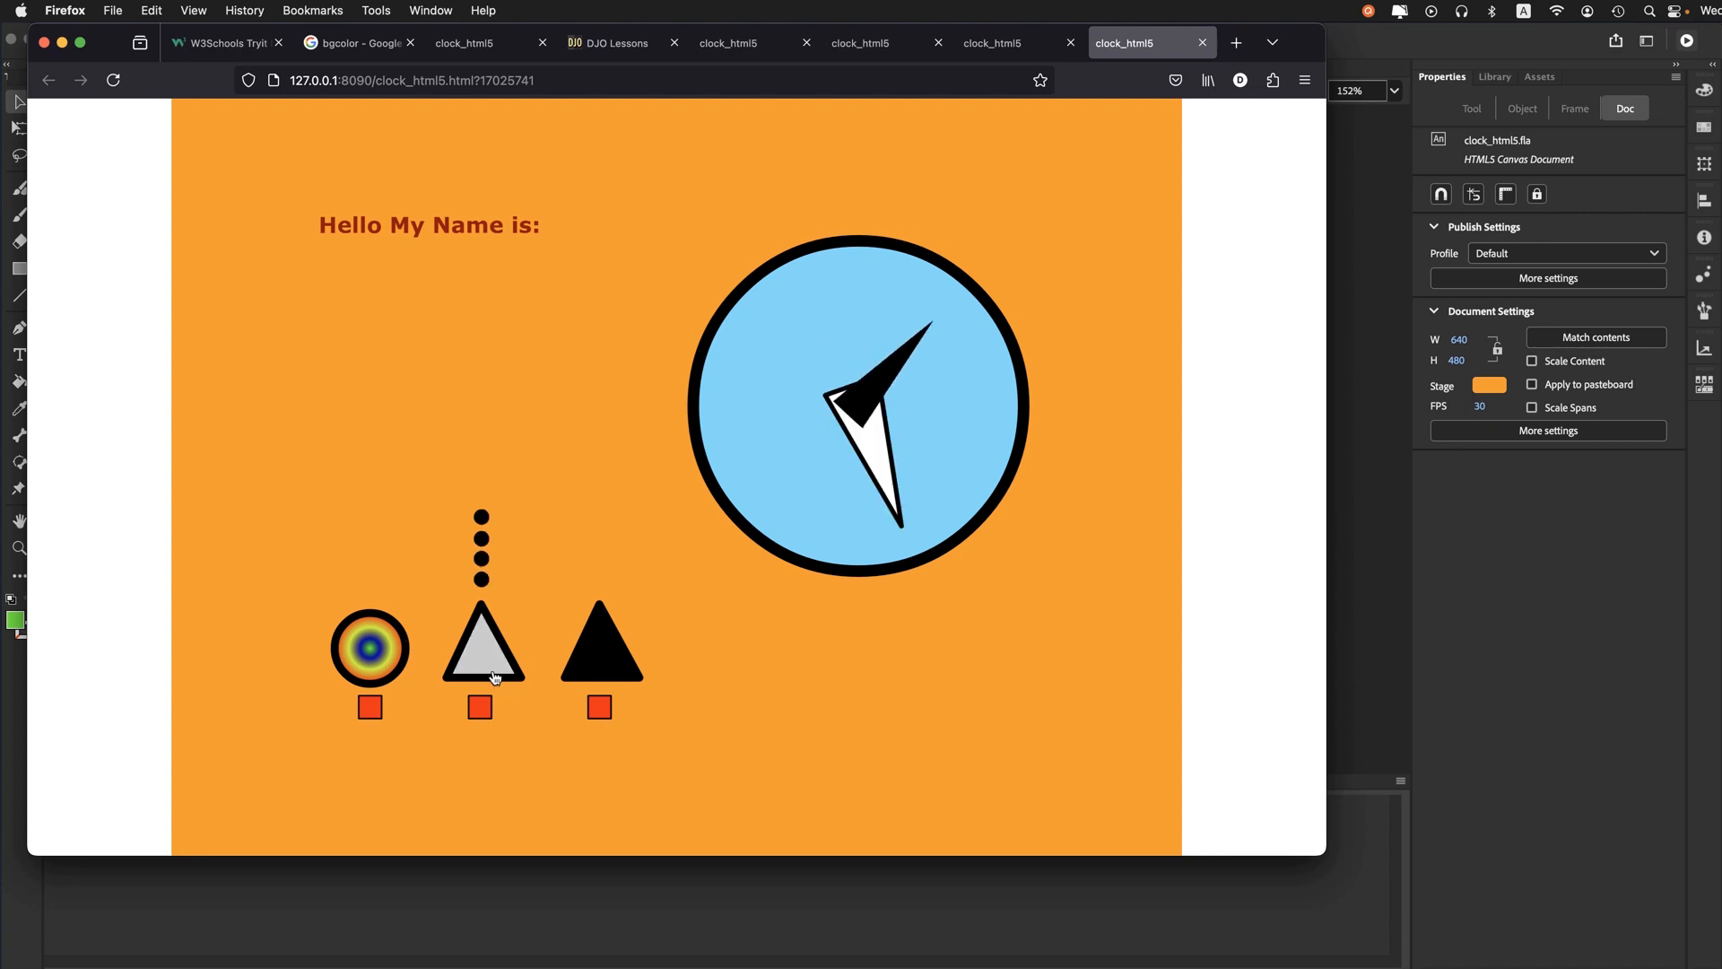
pyautogui.click(373, 661)
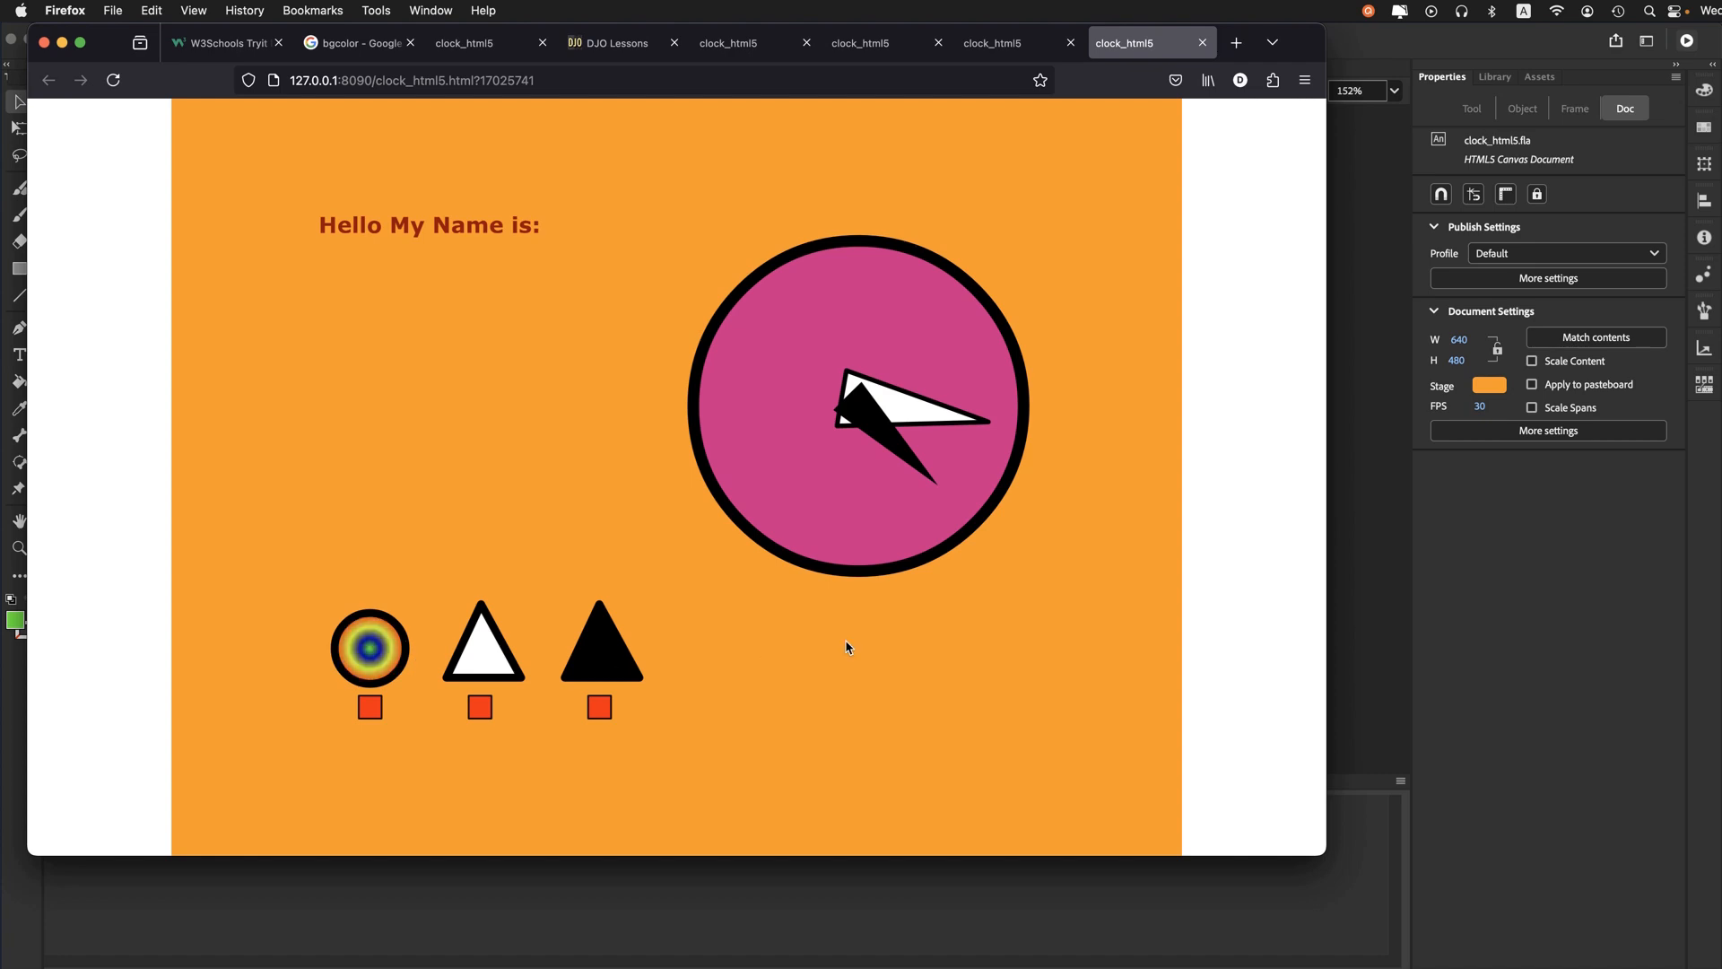
# - Switch back to Animate and show the layer timeline, enlarging its area
pyautogui.press('super+Tab')
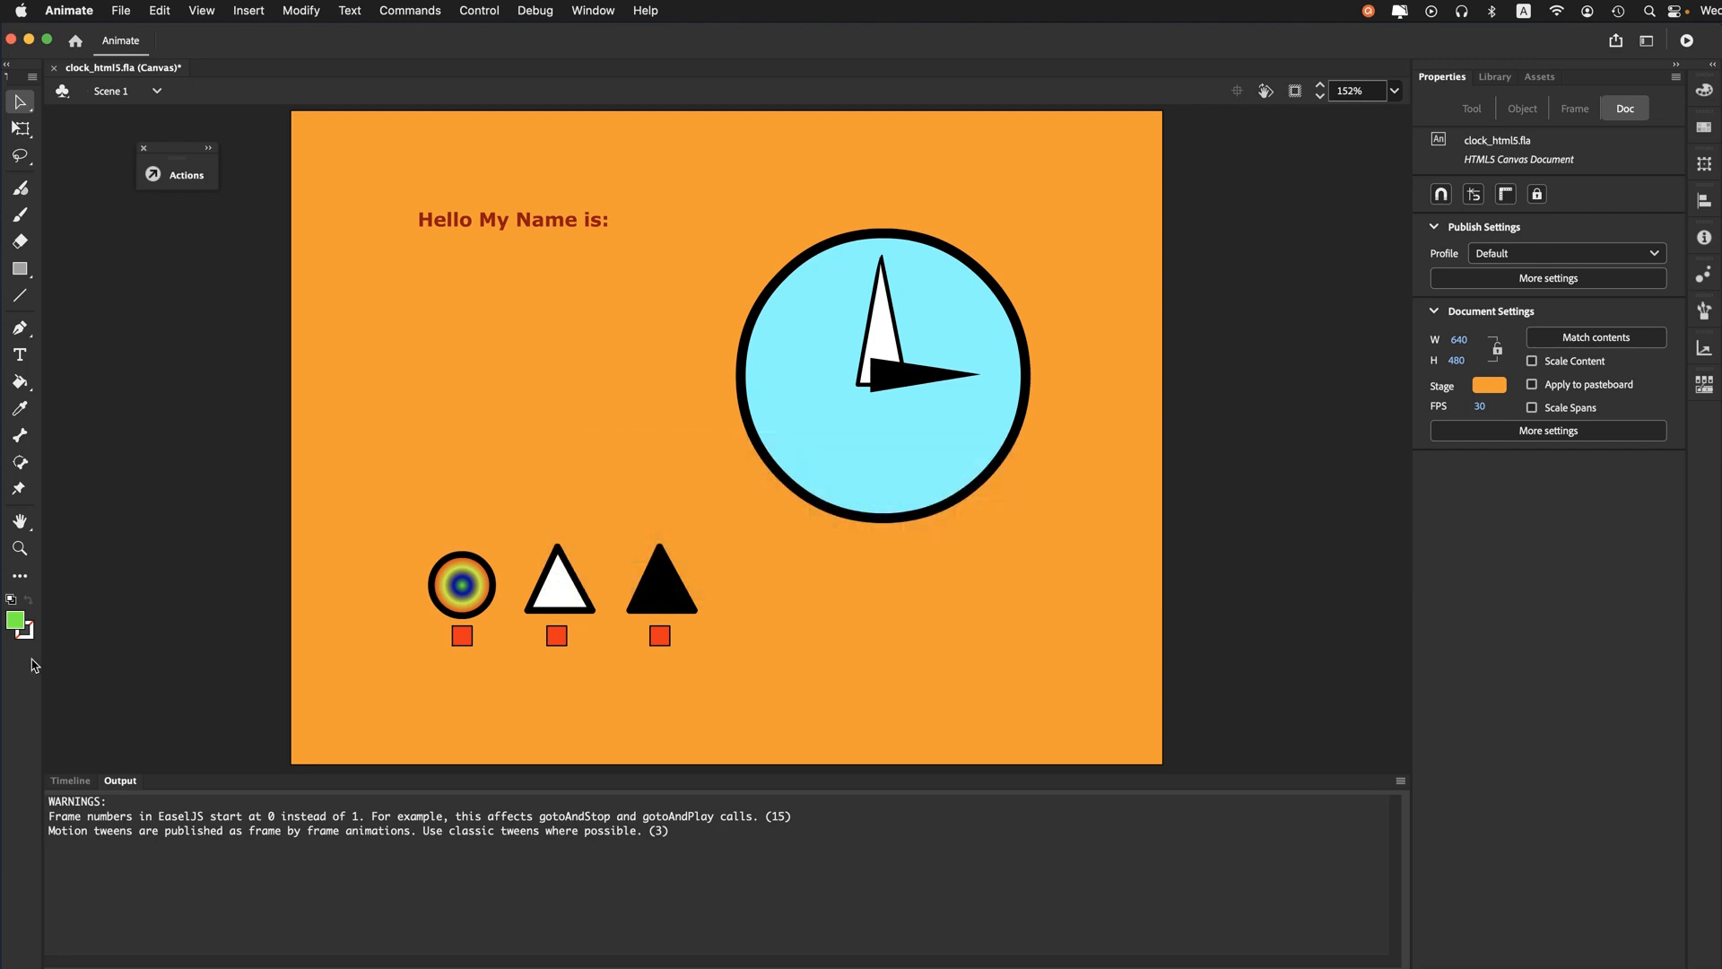
pyautogui.click(67, 782)
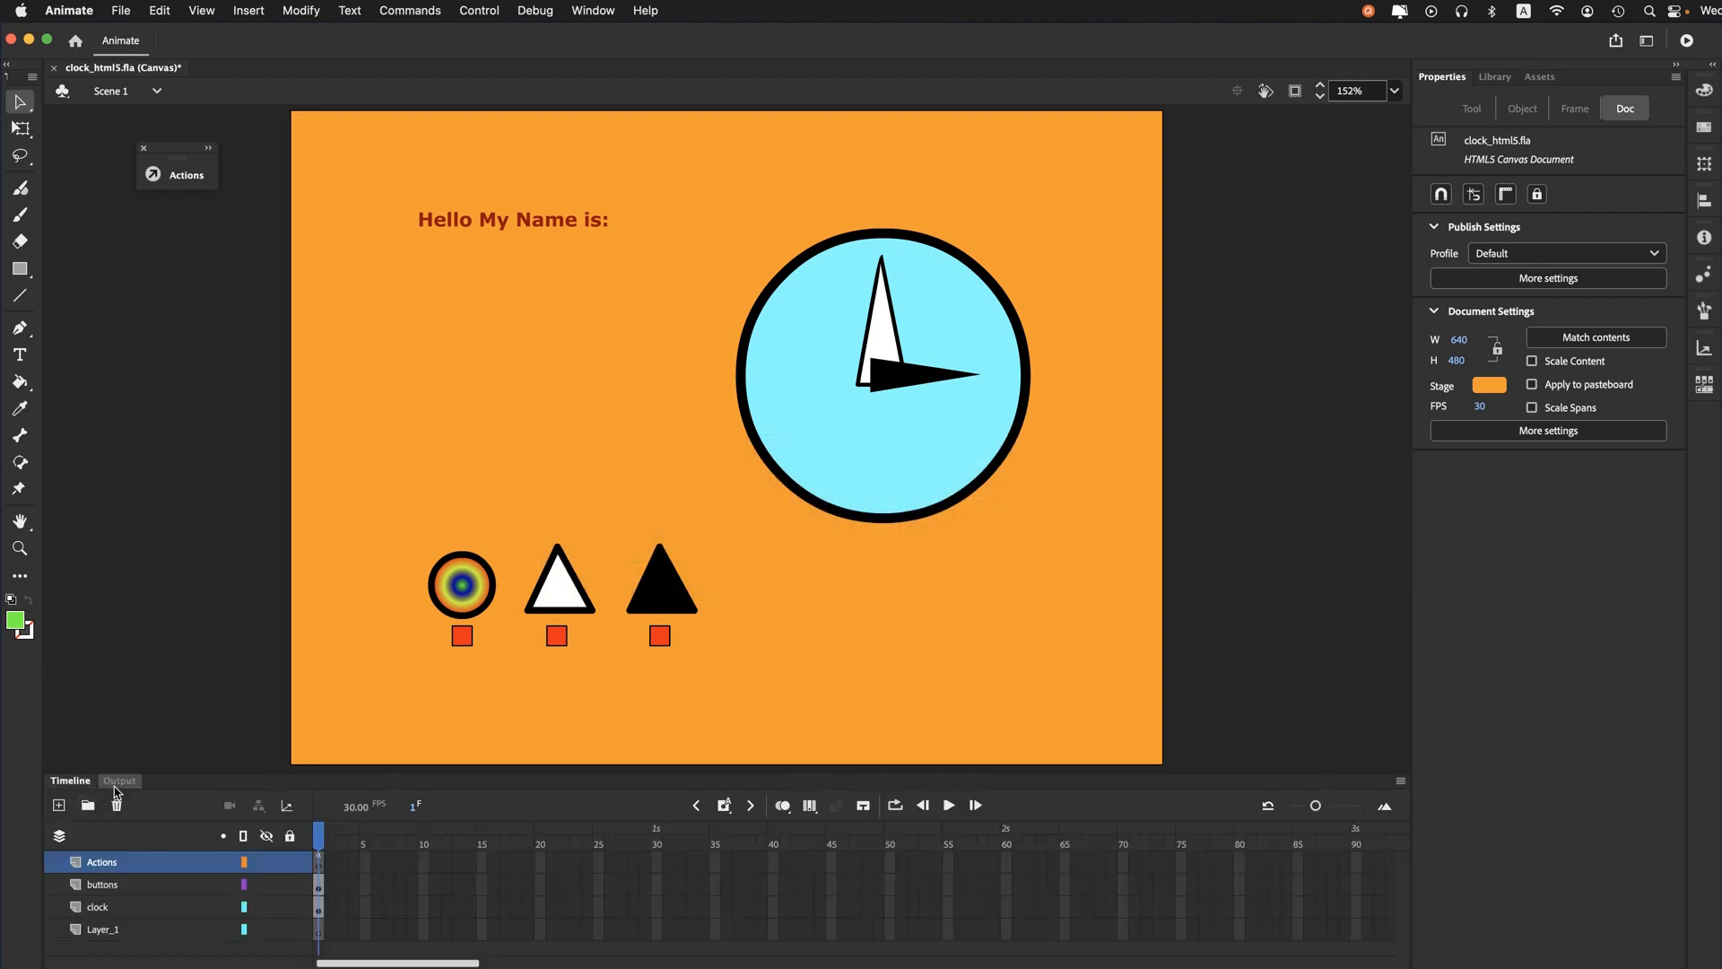
pyautogui.moveTo(163, 777); pyautogui.dragTo(162, 716)
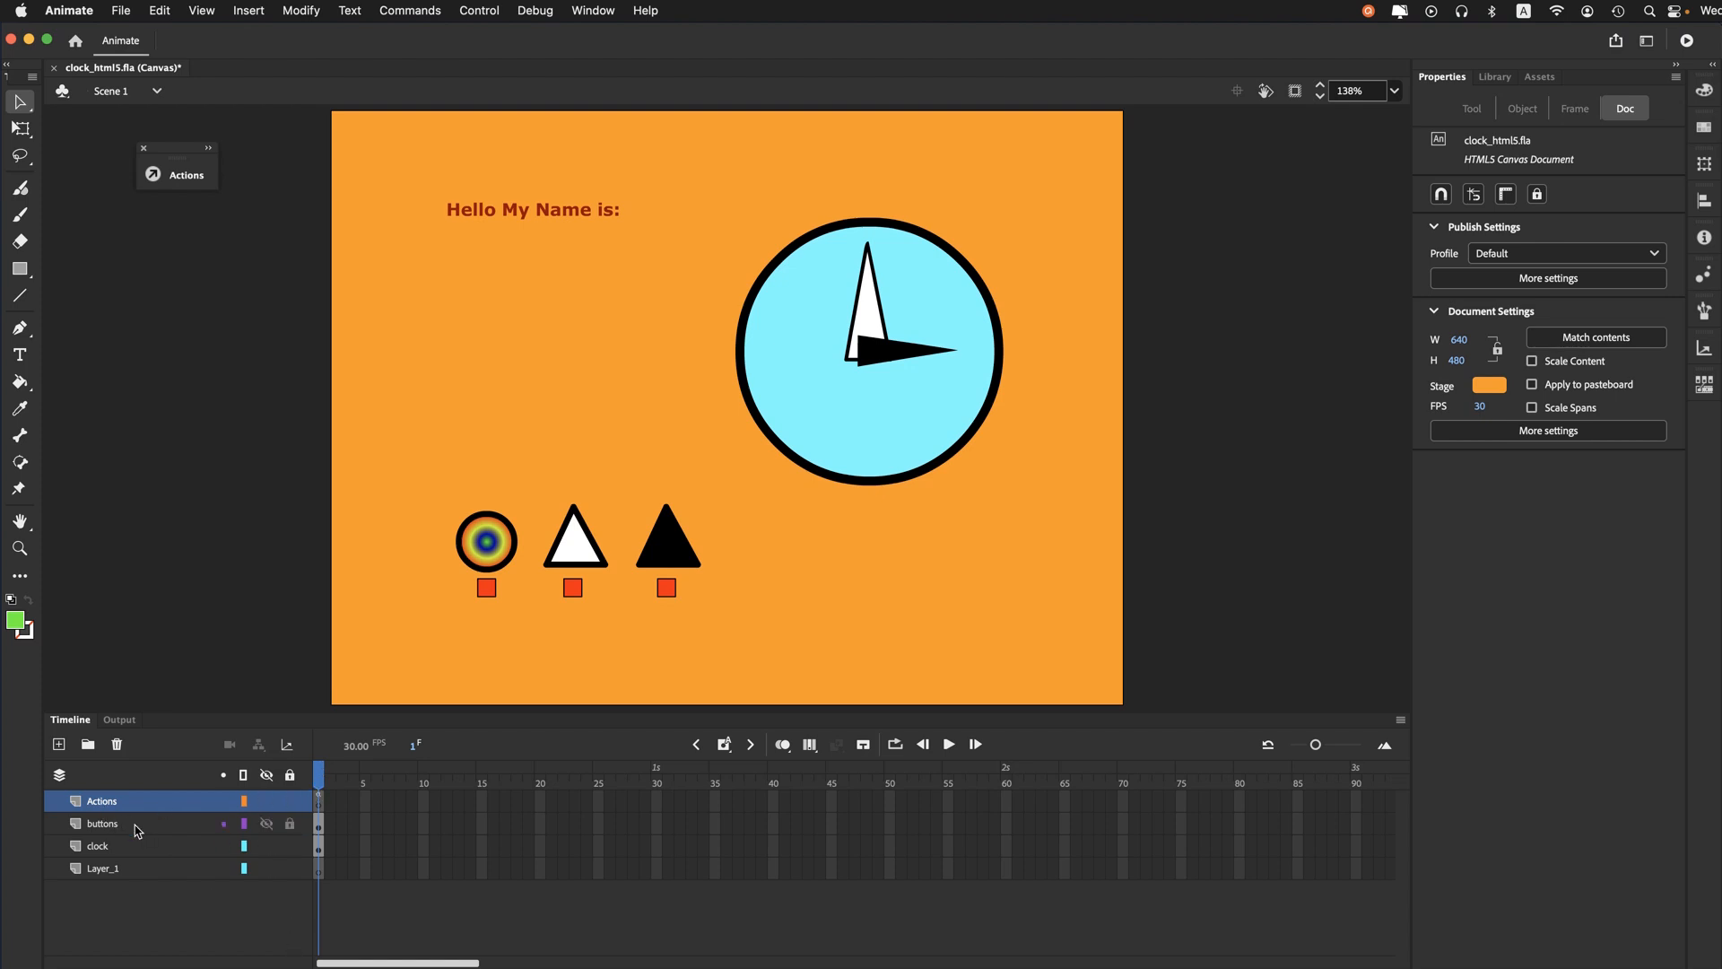
# - Check the contents of the buttons and clock layers, and delete the empty Layer_1 from the main timeline
pyautogui.click(107, 831)
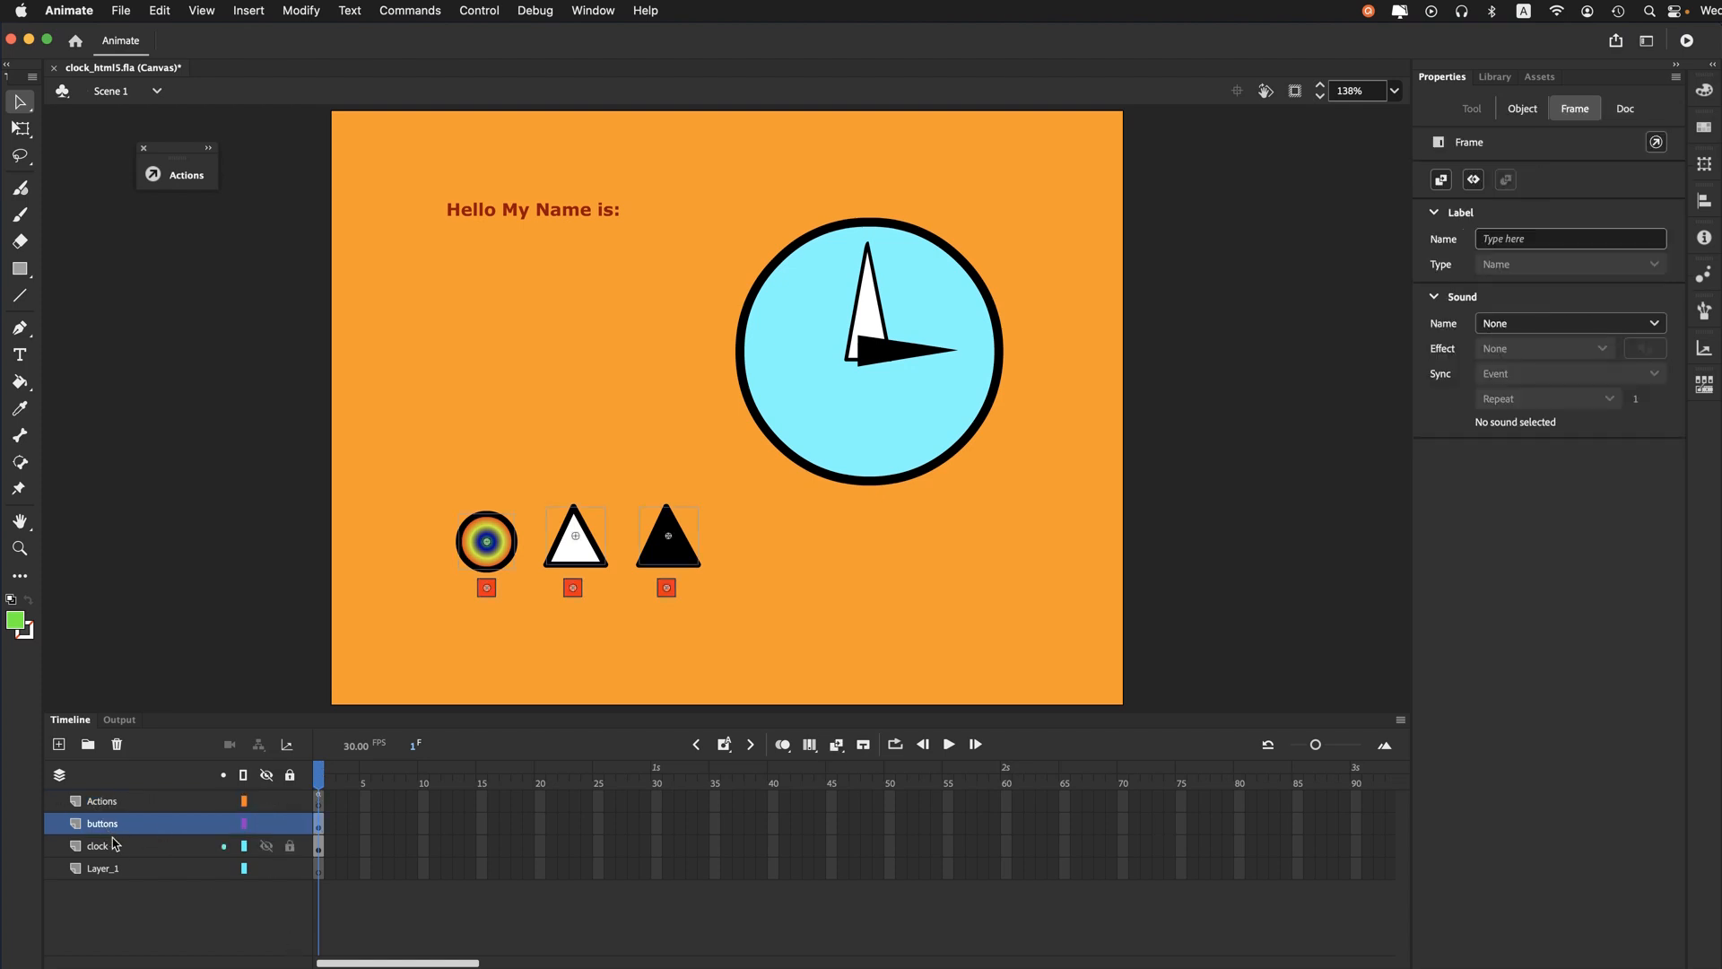
pyautogui.click(114, 852)
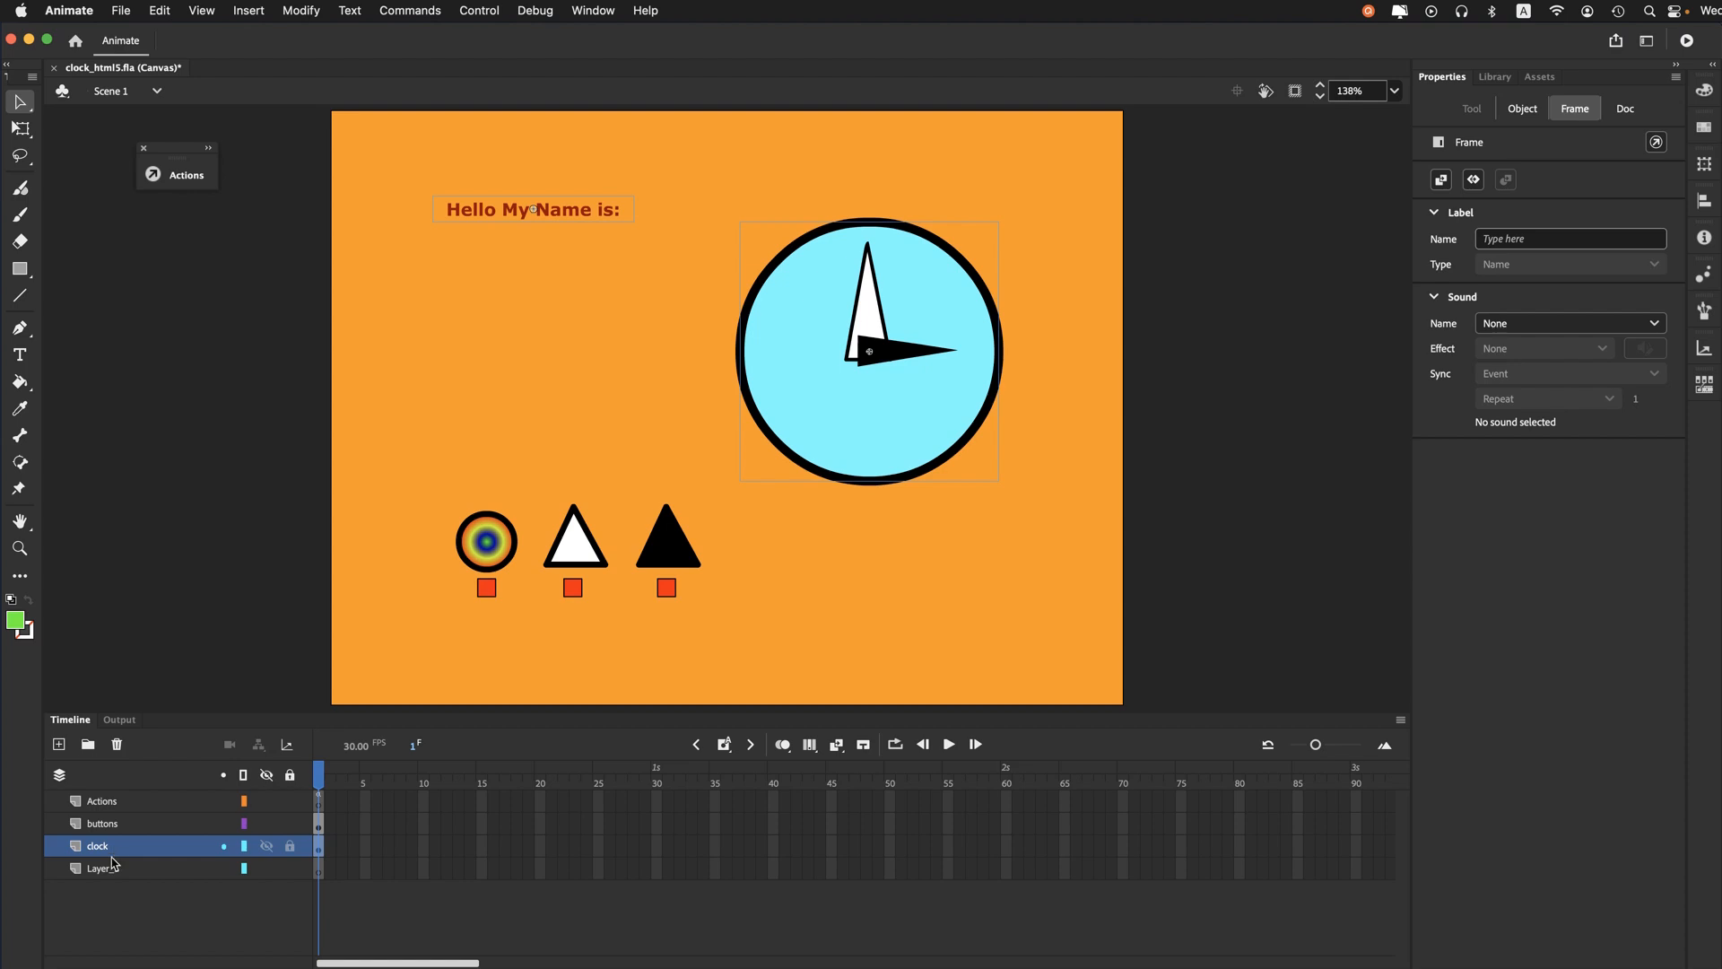
pyautogui.click(108, 868)
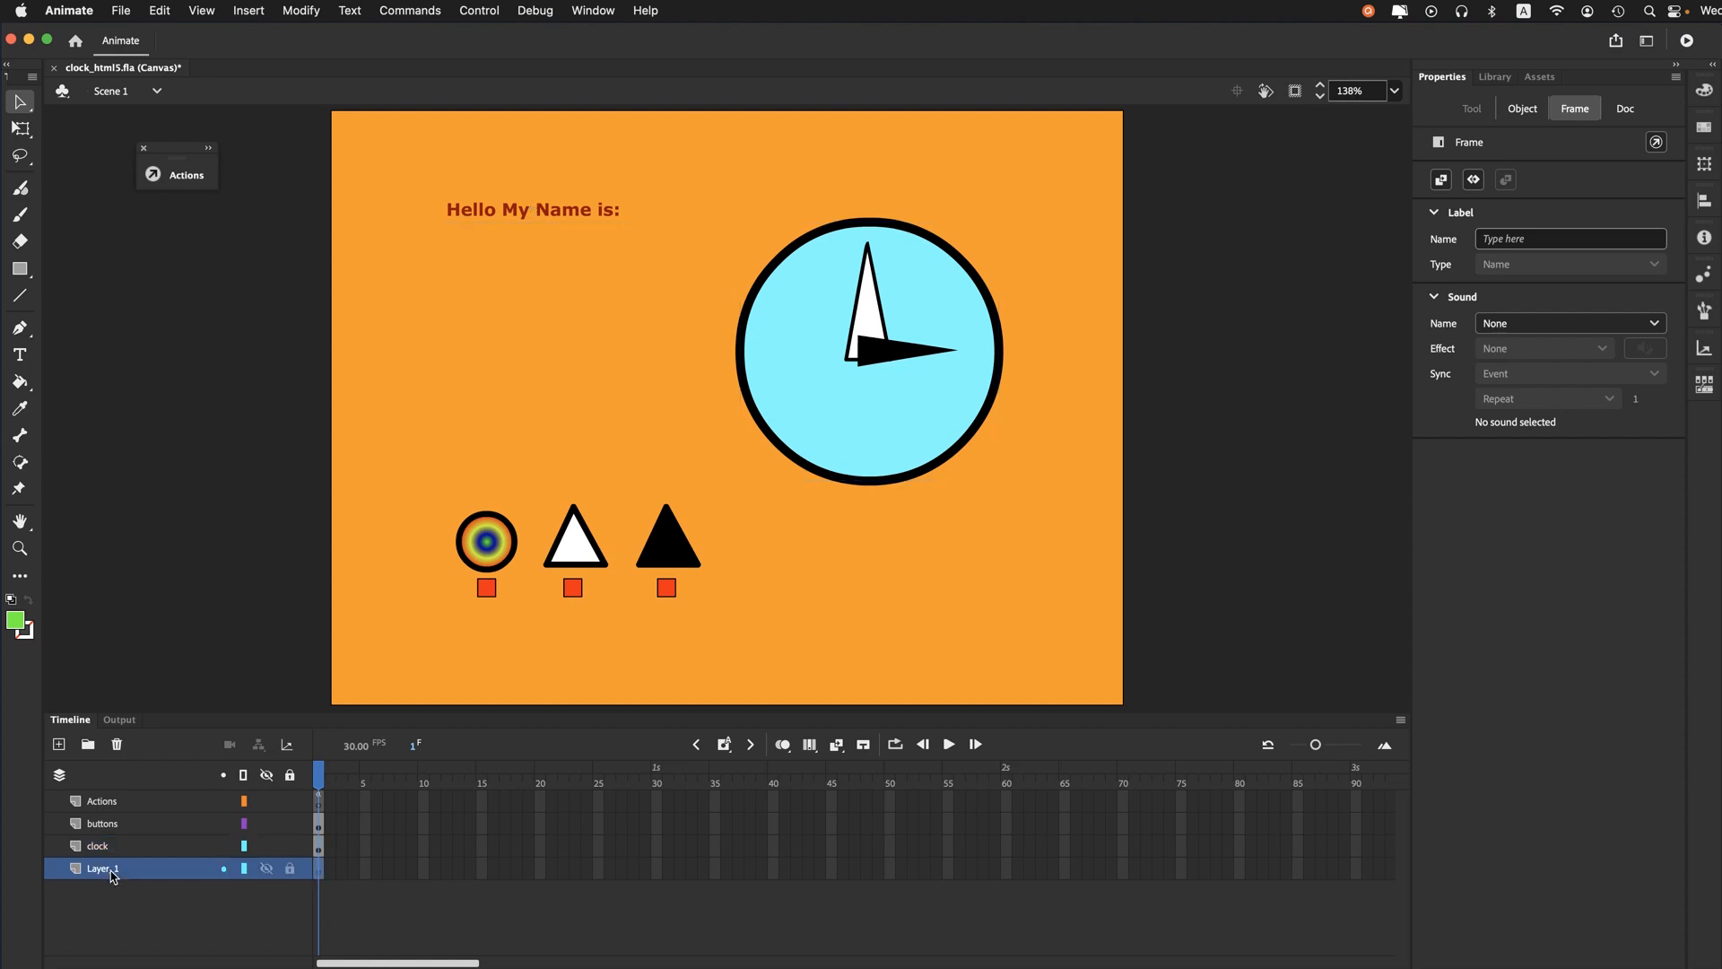
pyautogui.click(117, 745)
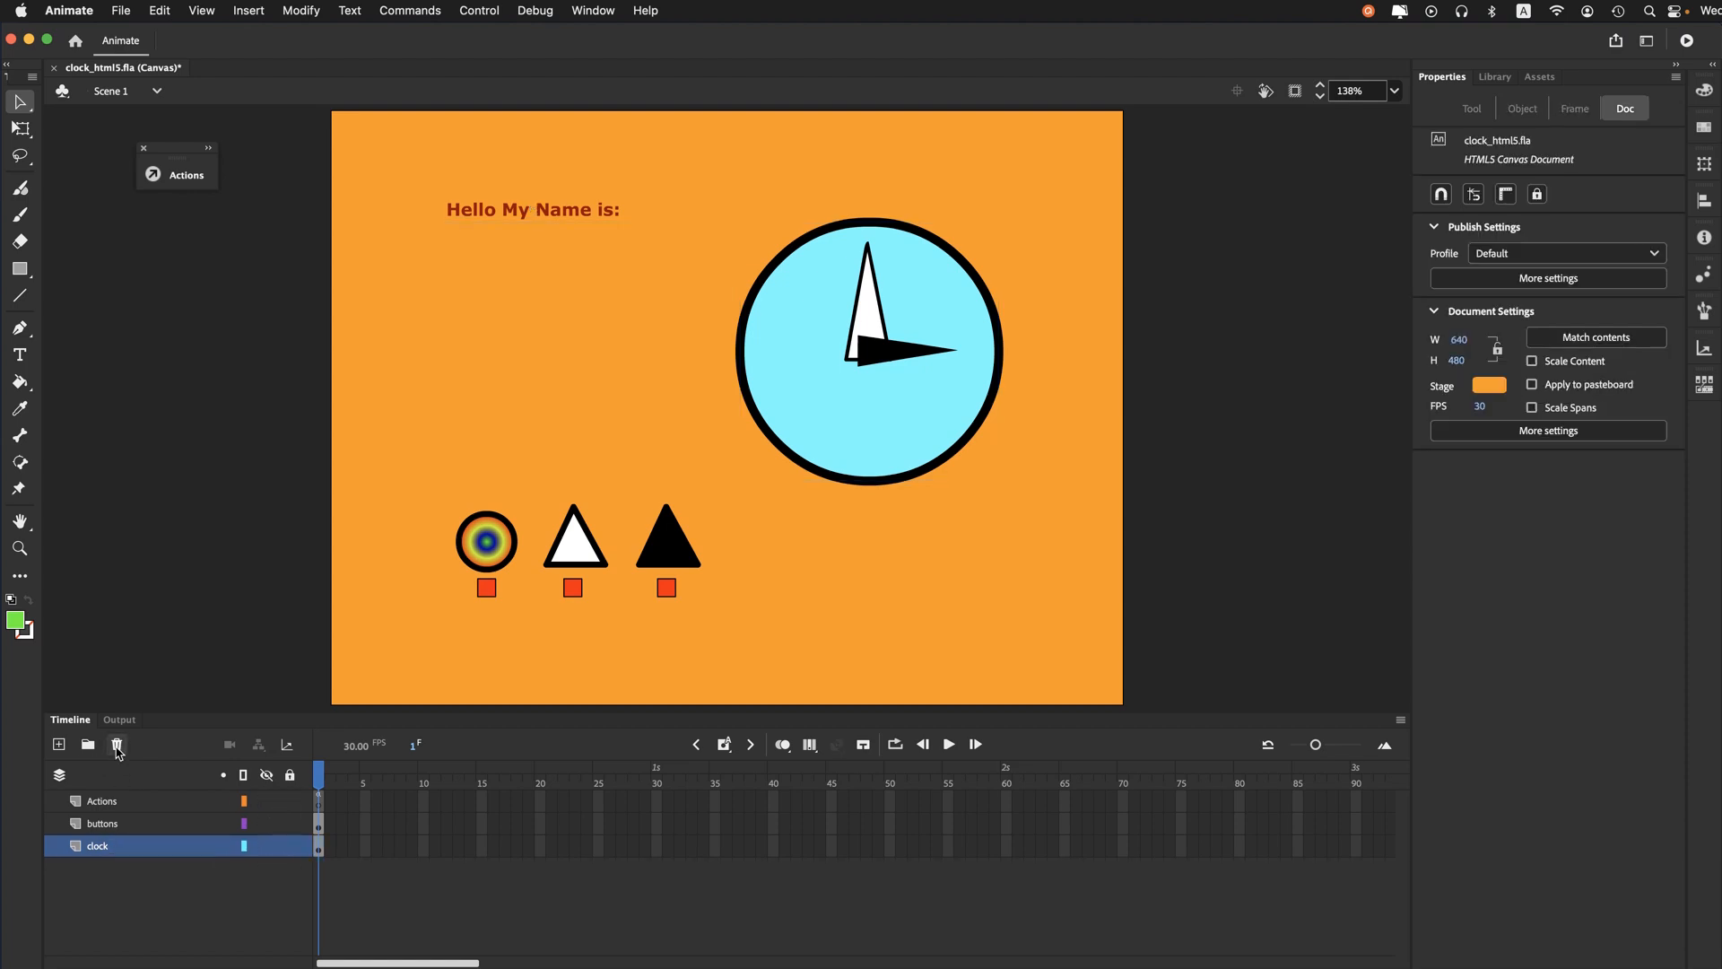
# - Review which stage objects belong to the Actions, buttons and clock layers
pyautogui.click(124, 797)
pyautogui.click(120, 823)
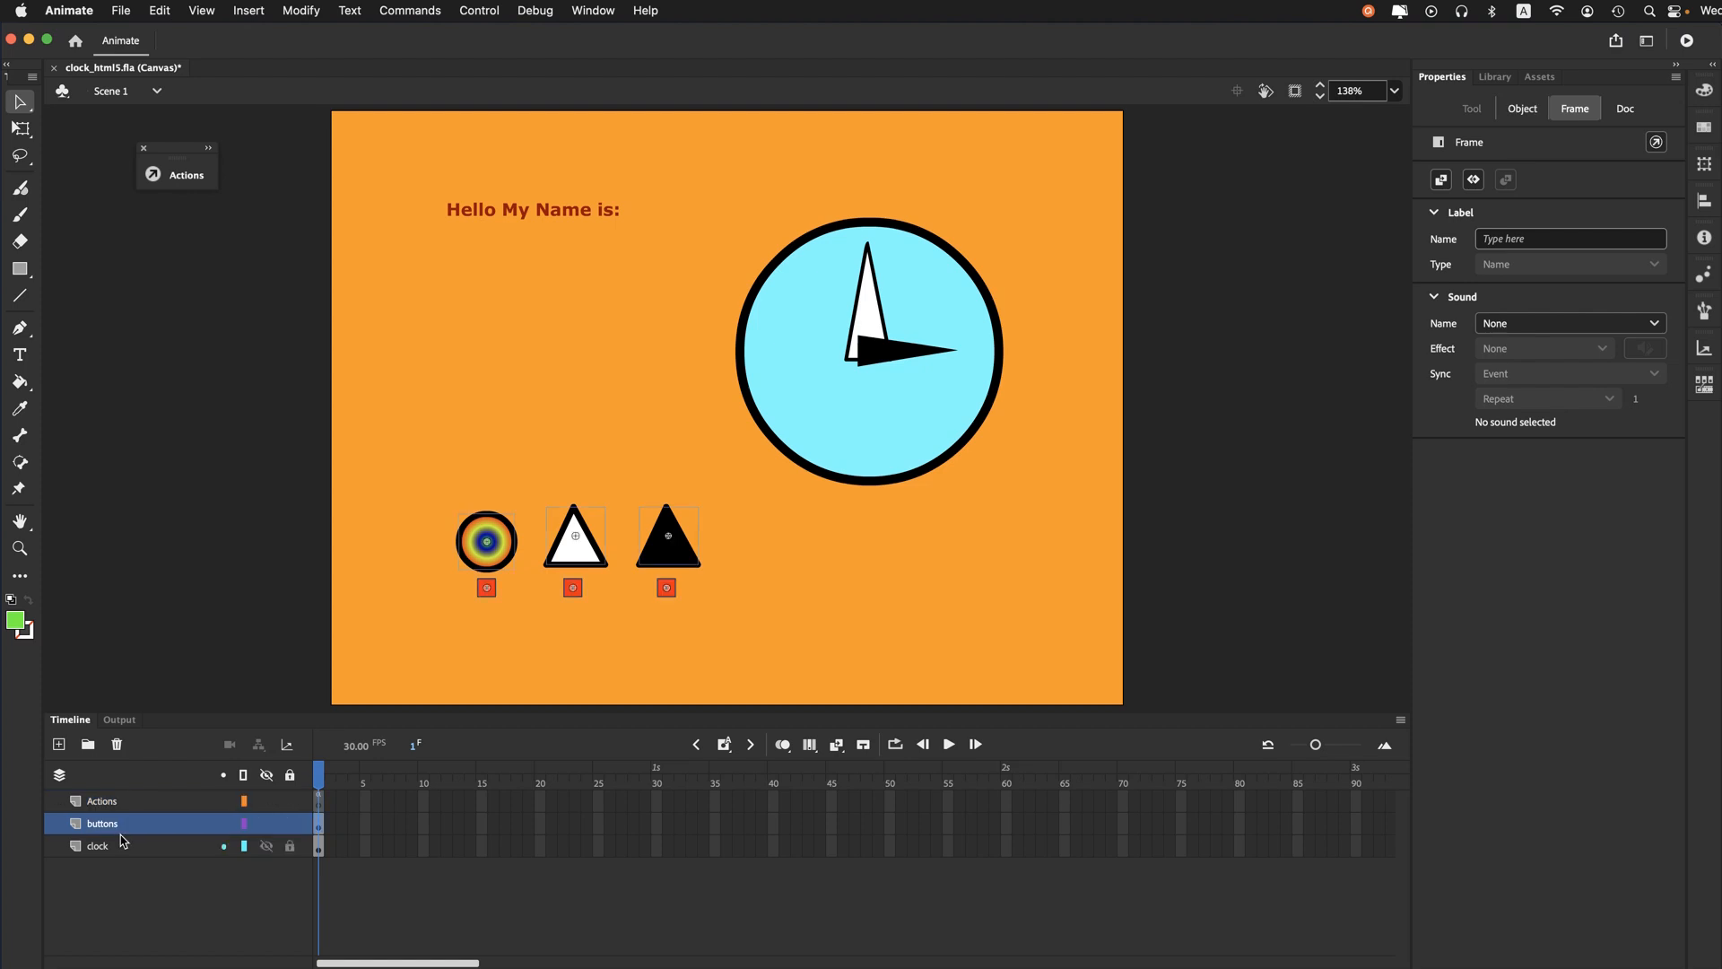
pyautogui.click(123, 849)
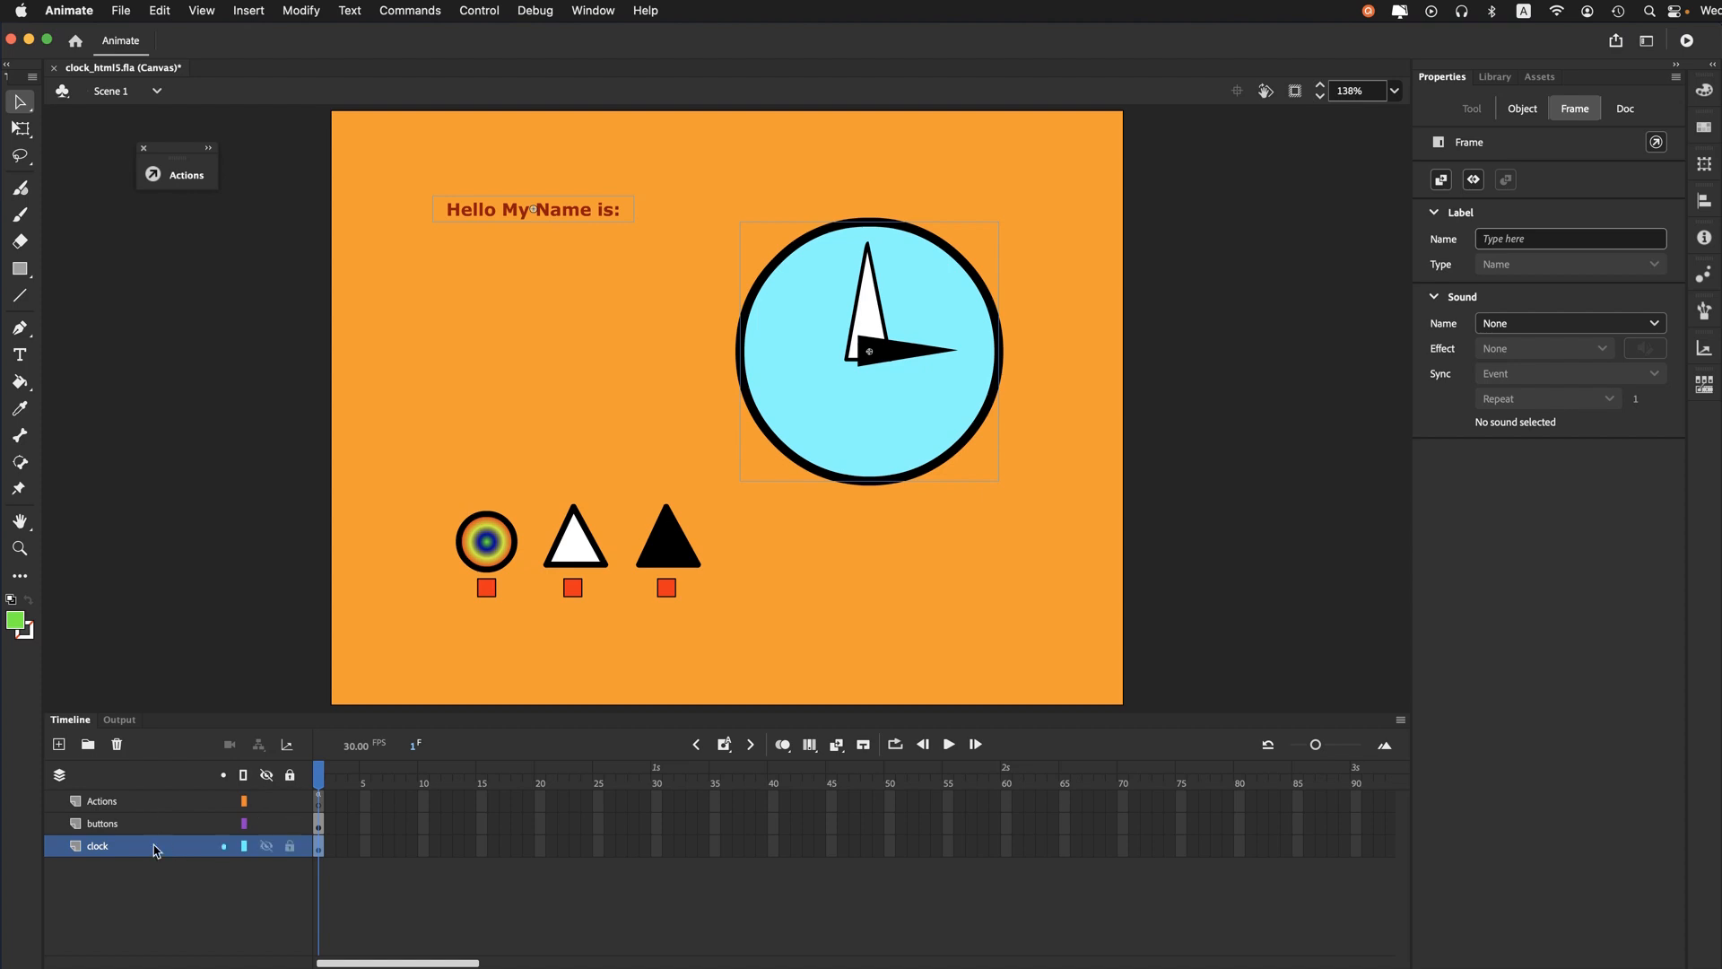
pyautogui.click(154, 939)
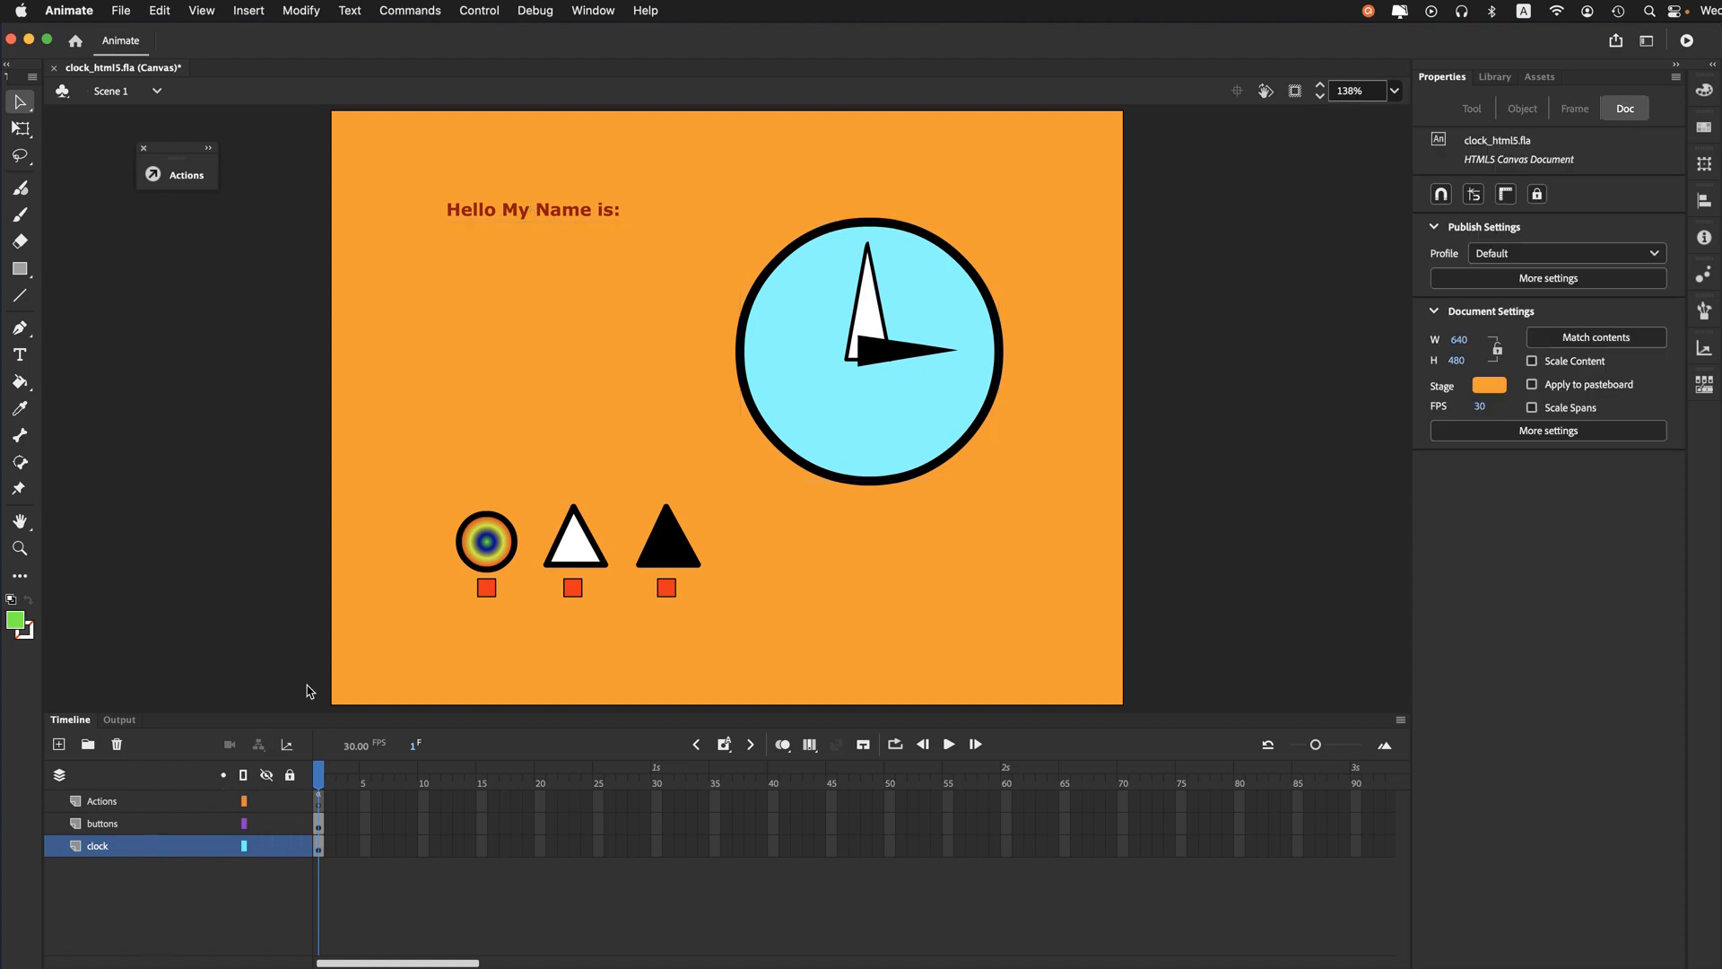
# - Open the "Hello My Name is:" button symbol and select the name slide clip in its Over state
pyautogui.click(470, 217)
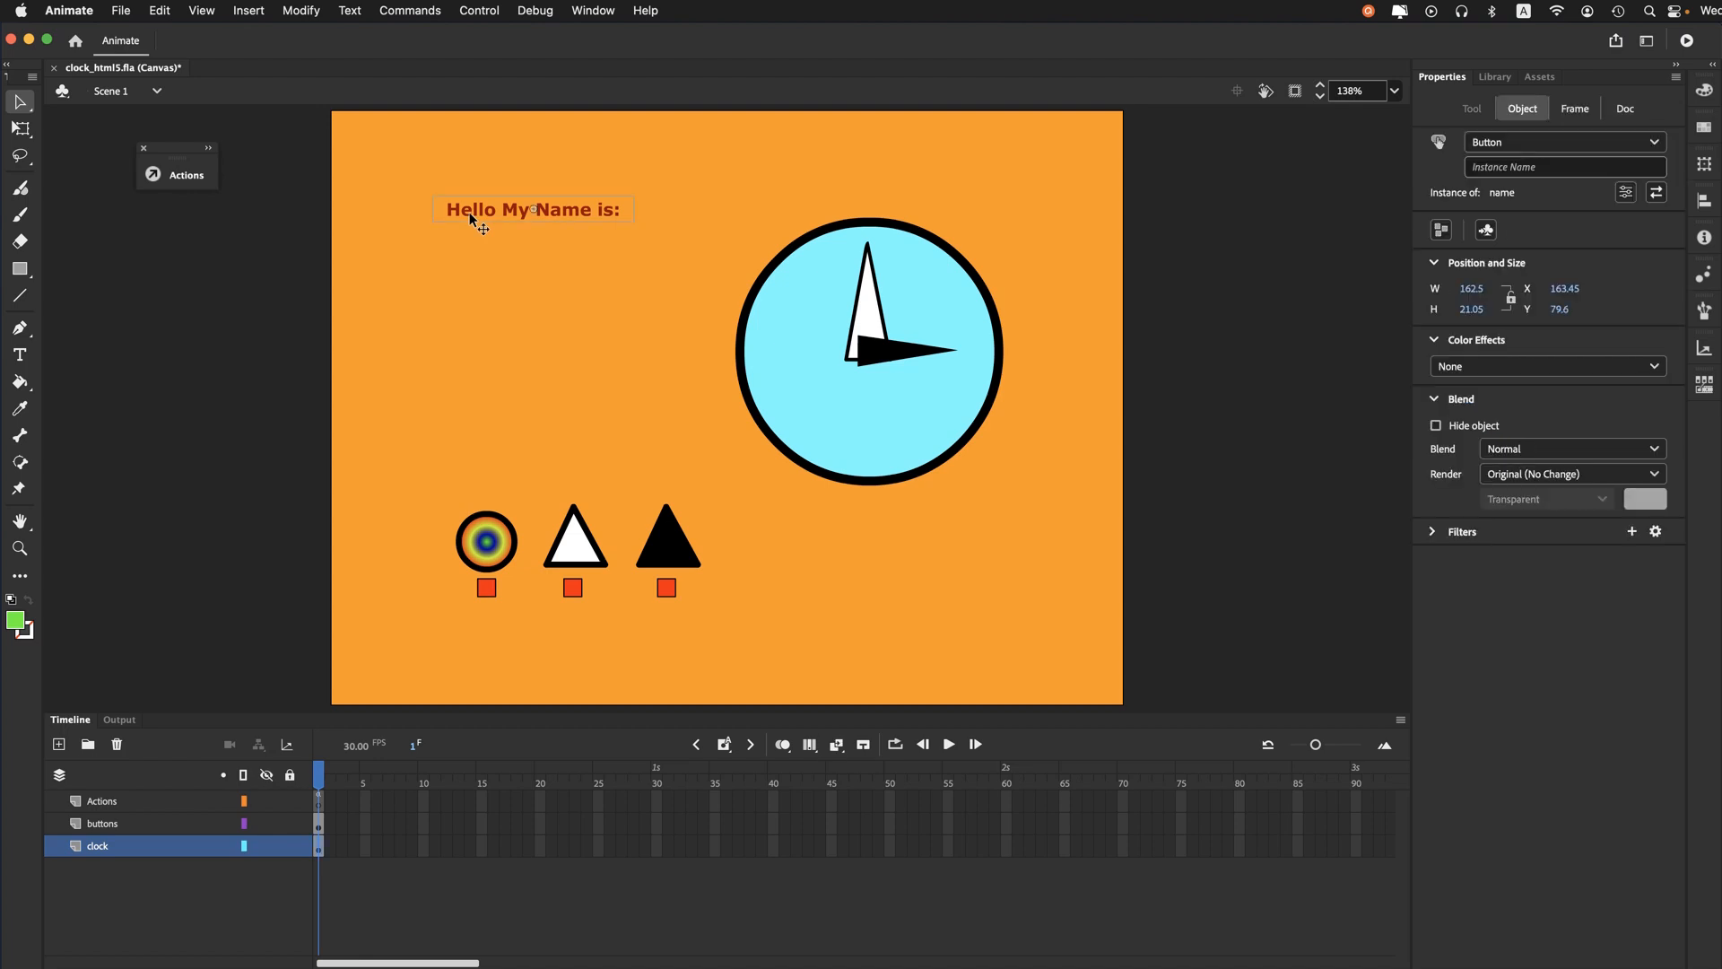
pyautogui.doubleClick(469, 217)
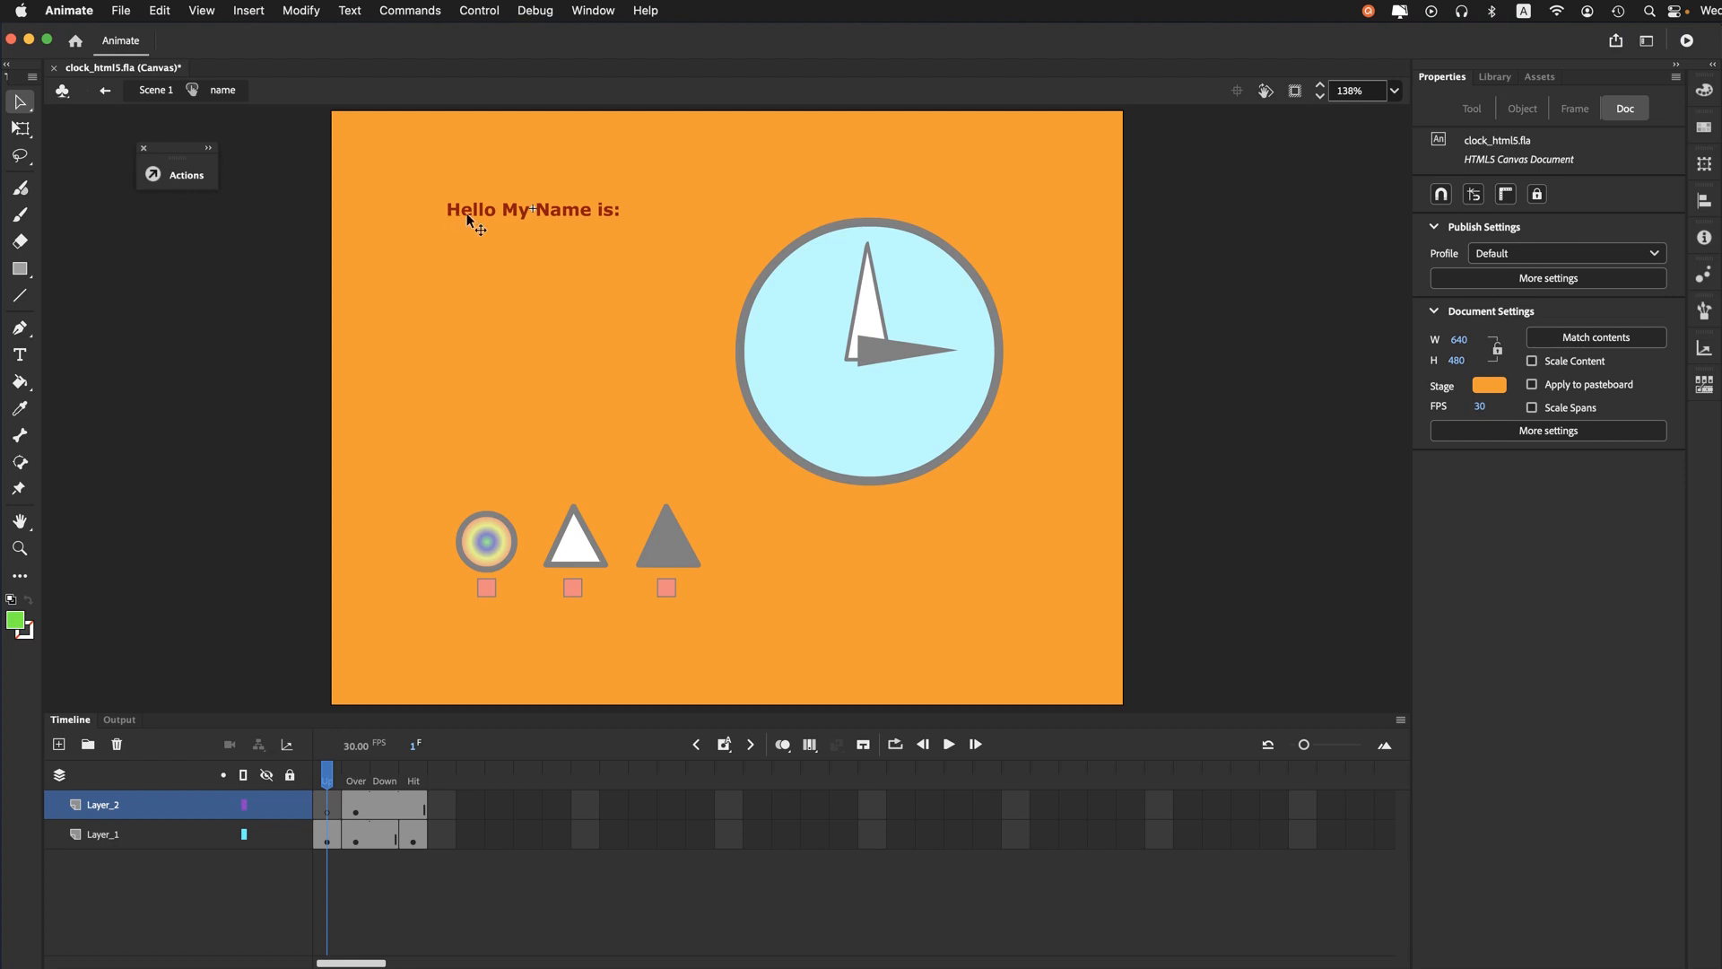
pyautogui.press('.')
pyautogui.click(256, 265)
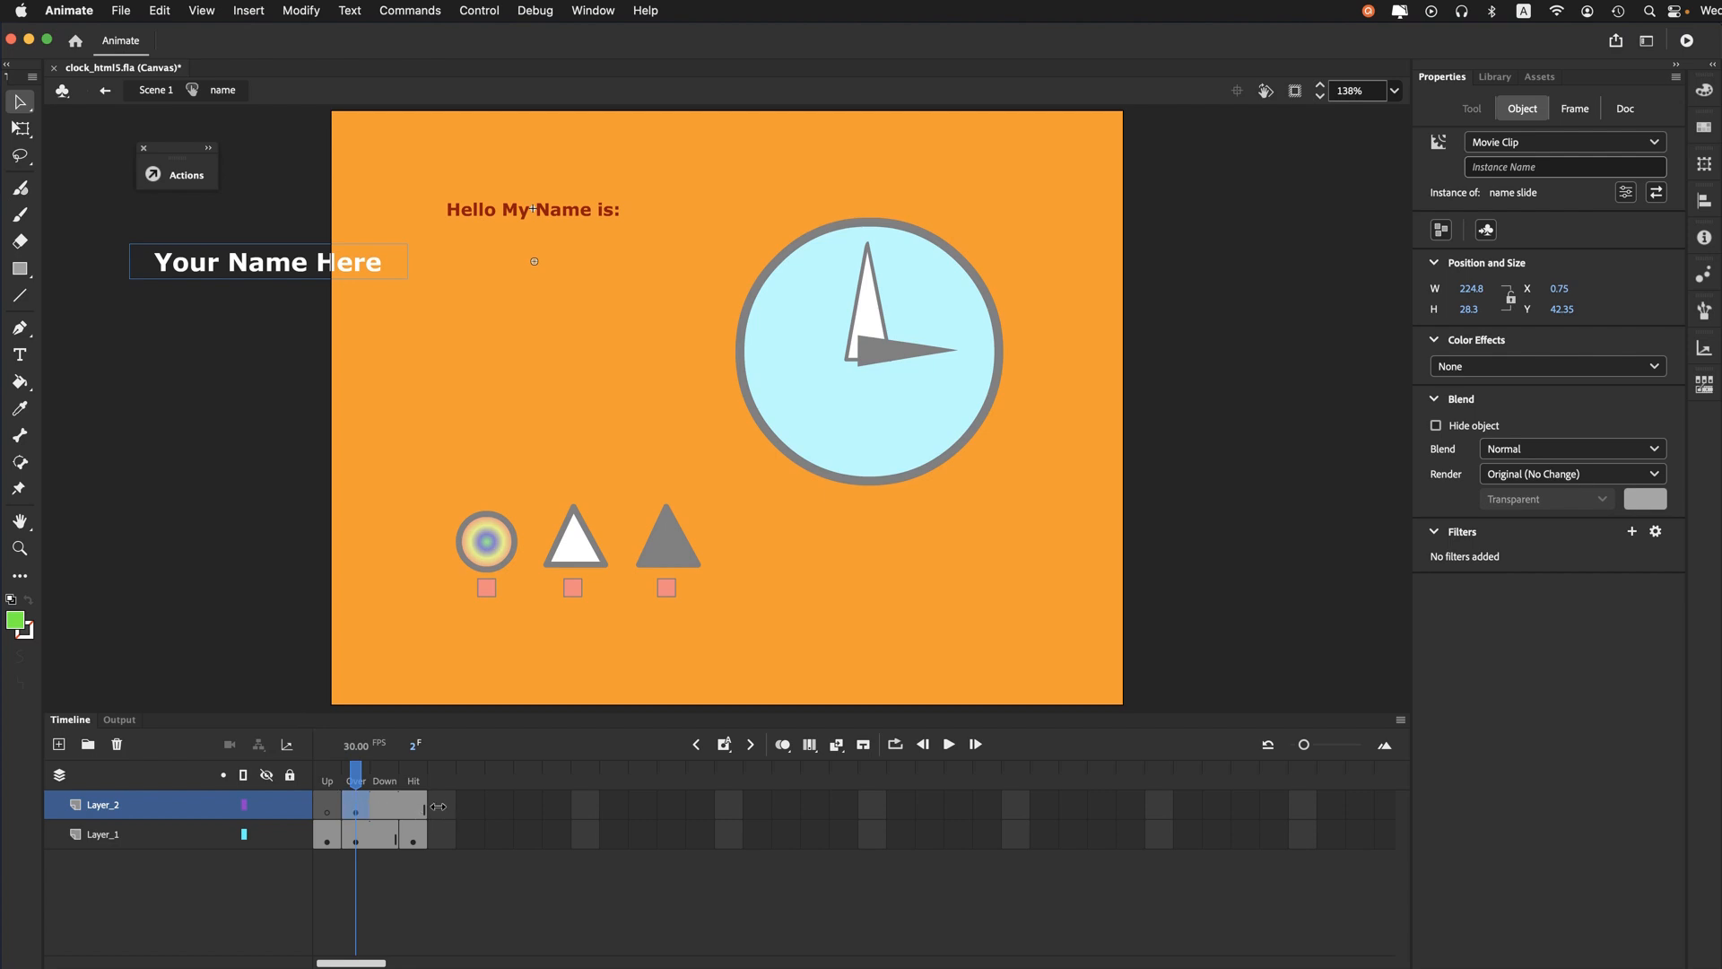
# - Open the name slide movie clip and scrub through its motion tween from frame 1 to frame 7
pyautogui.doubleClick(219, 269)
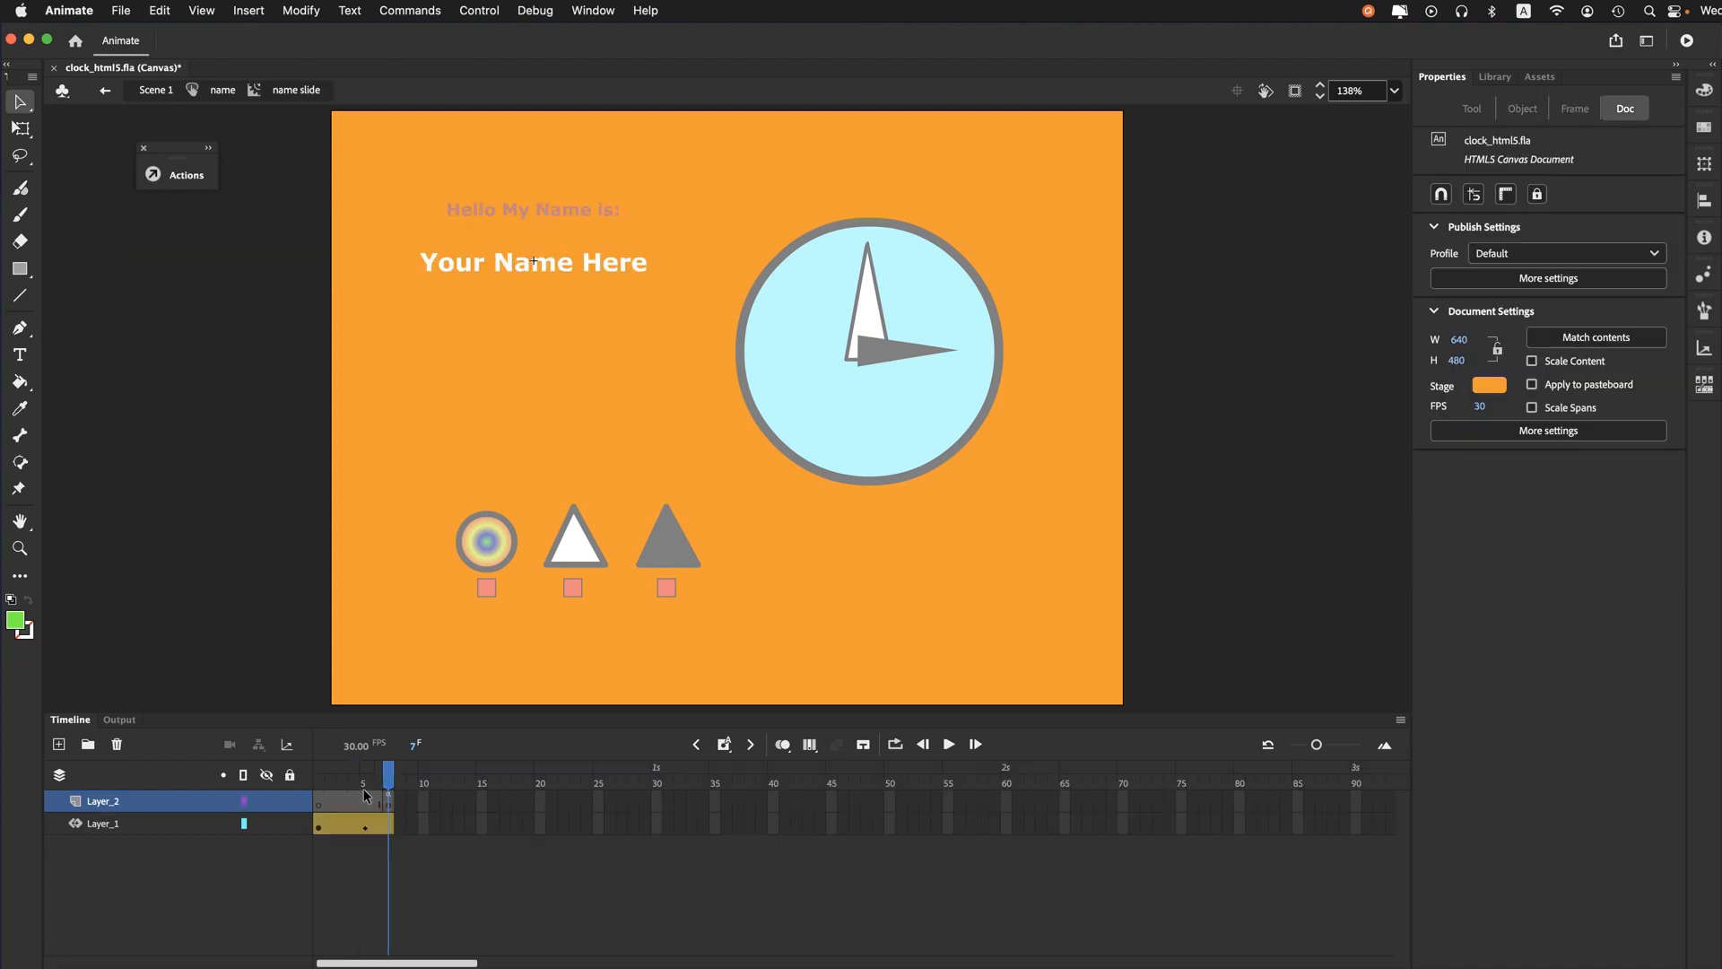
pyautogui.moveTo(387, 785); pyautogui.dragTo(314, 779)
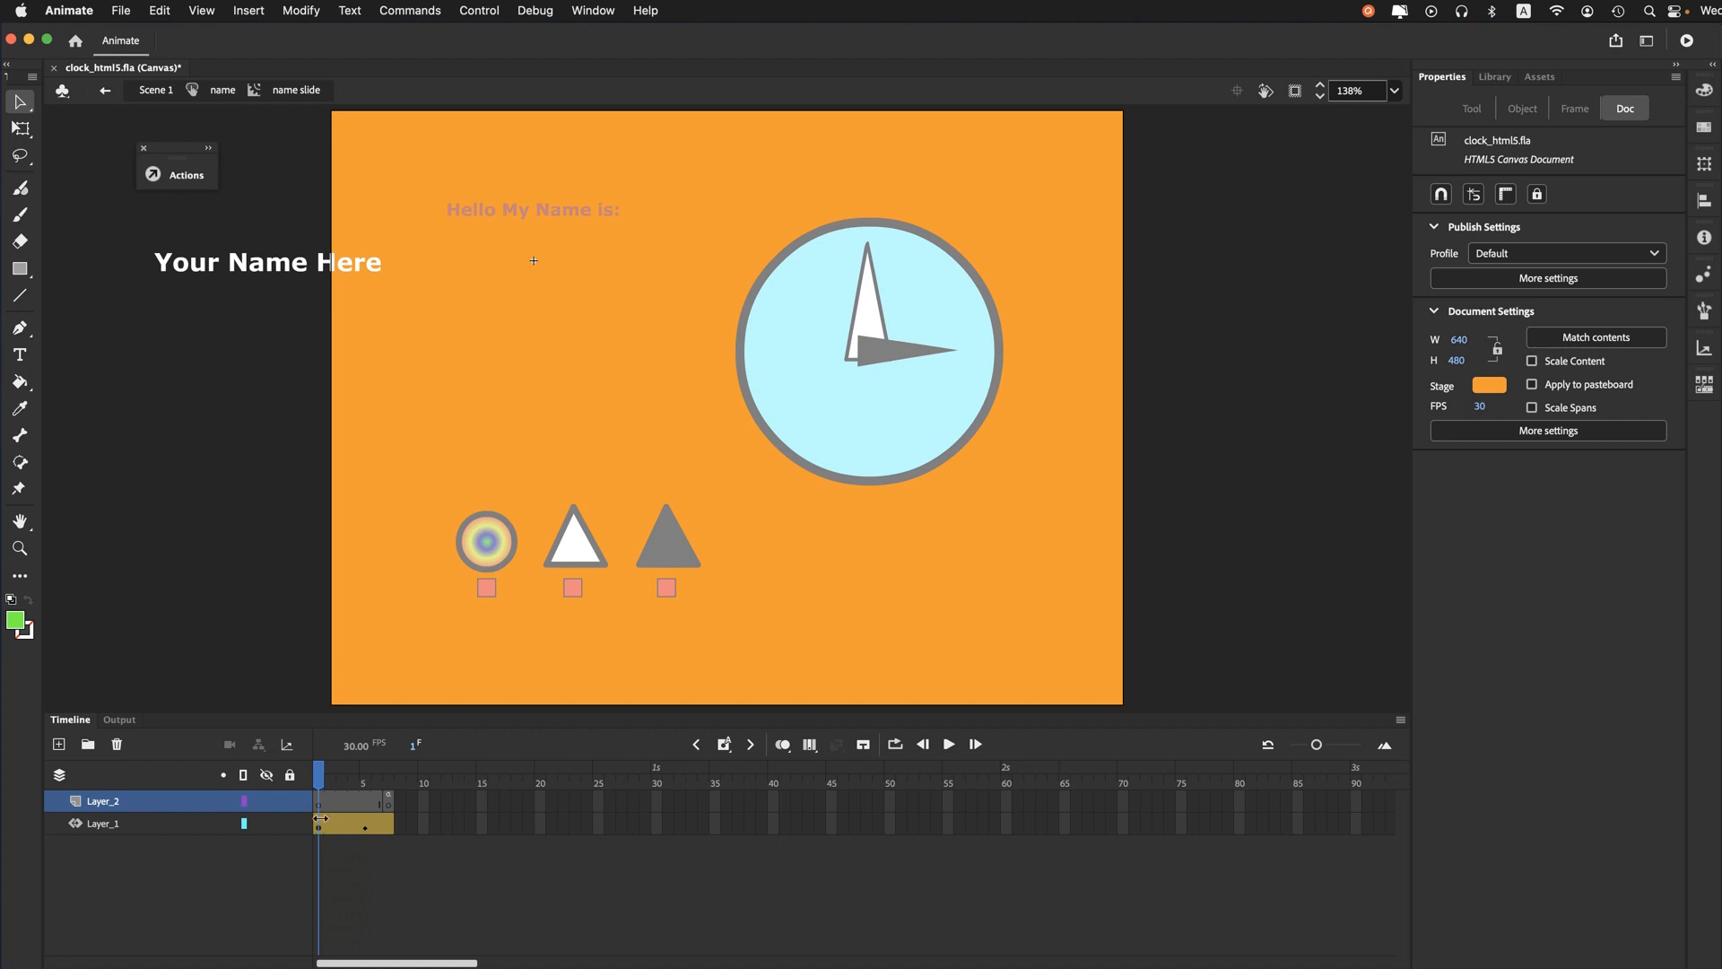
pyautogui.click(225, 272)
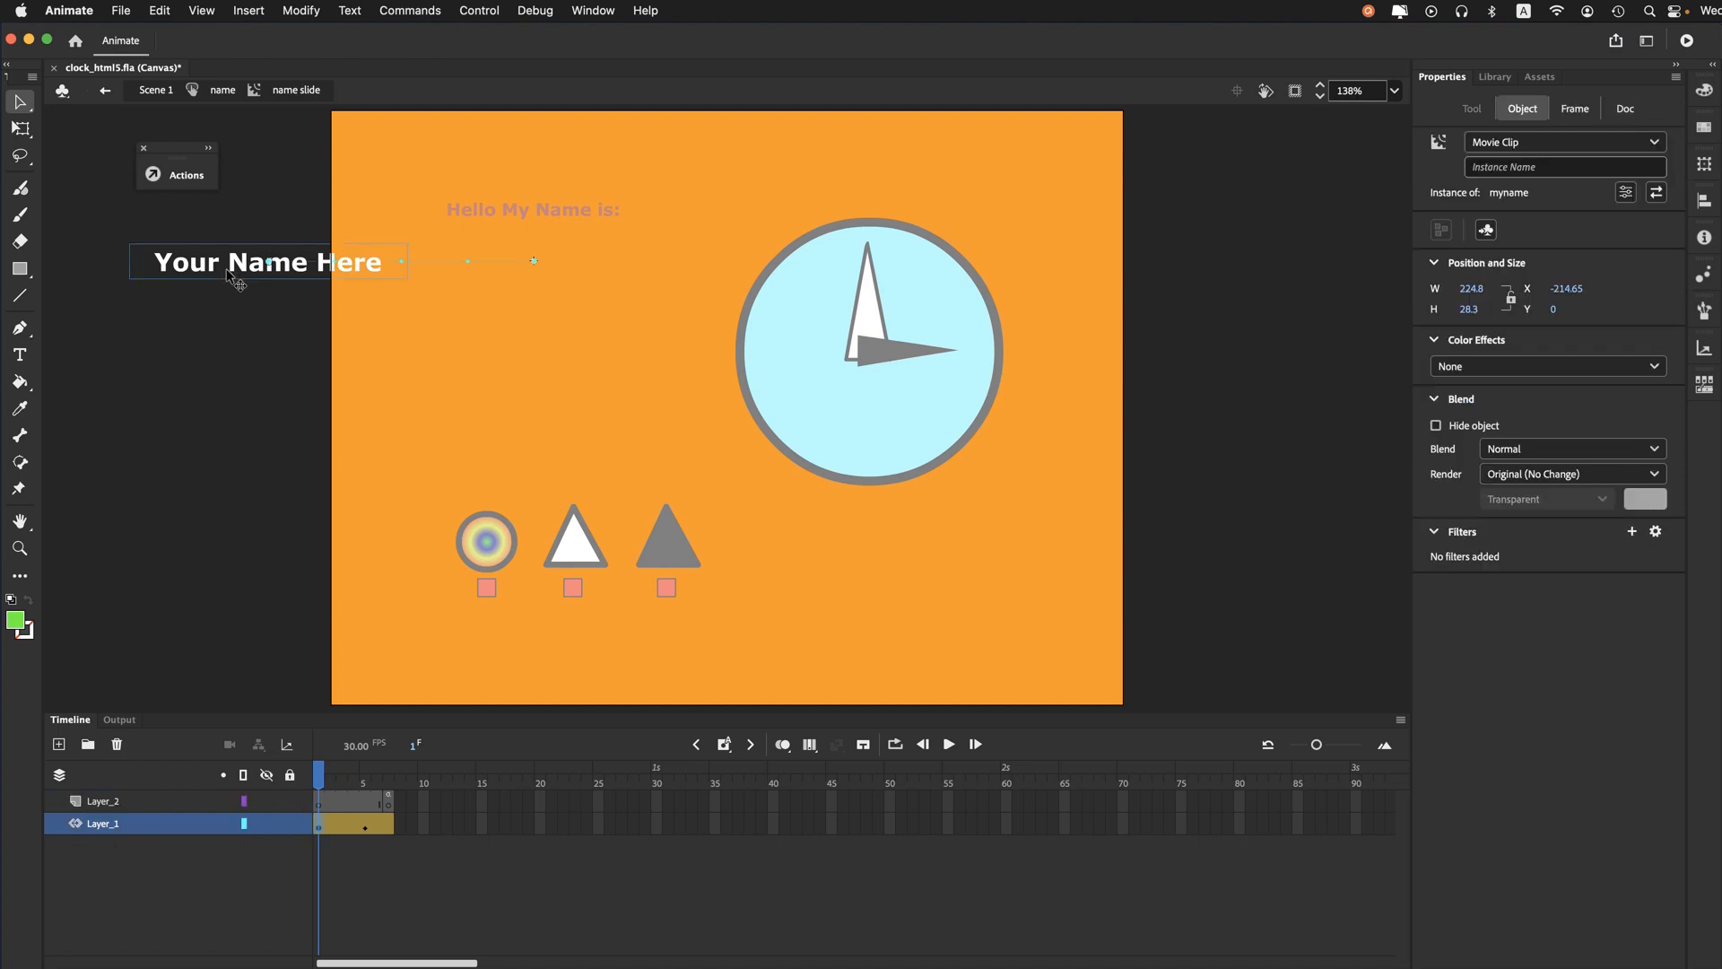
pyautogui.moveTo(320, 778); pyautogui.dragTo(365, 778)
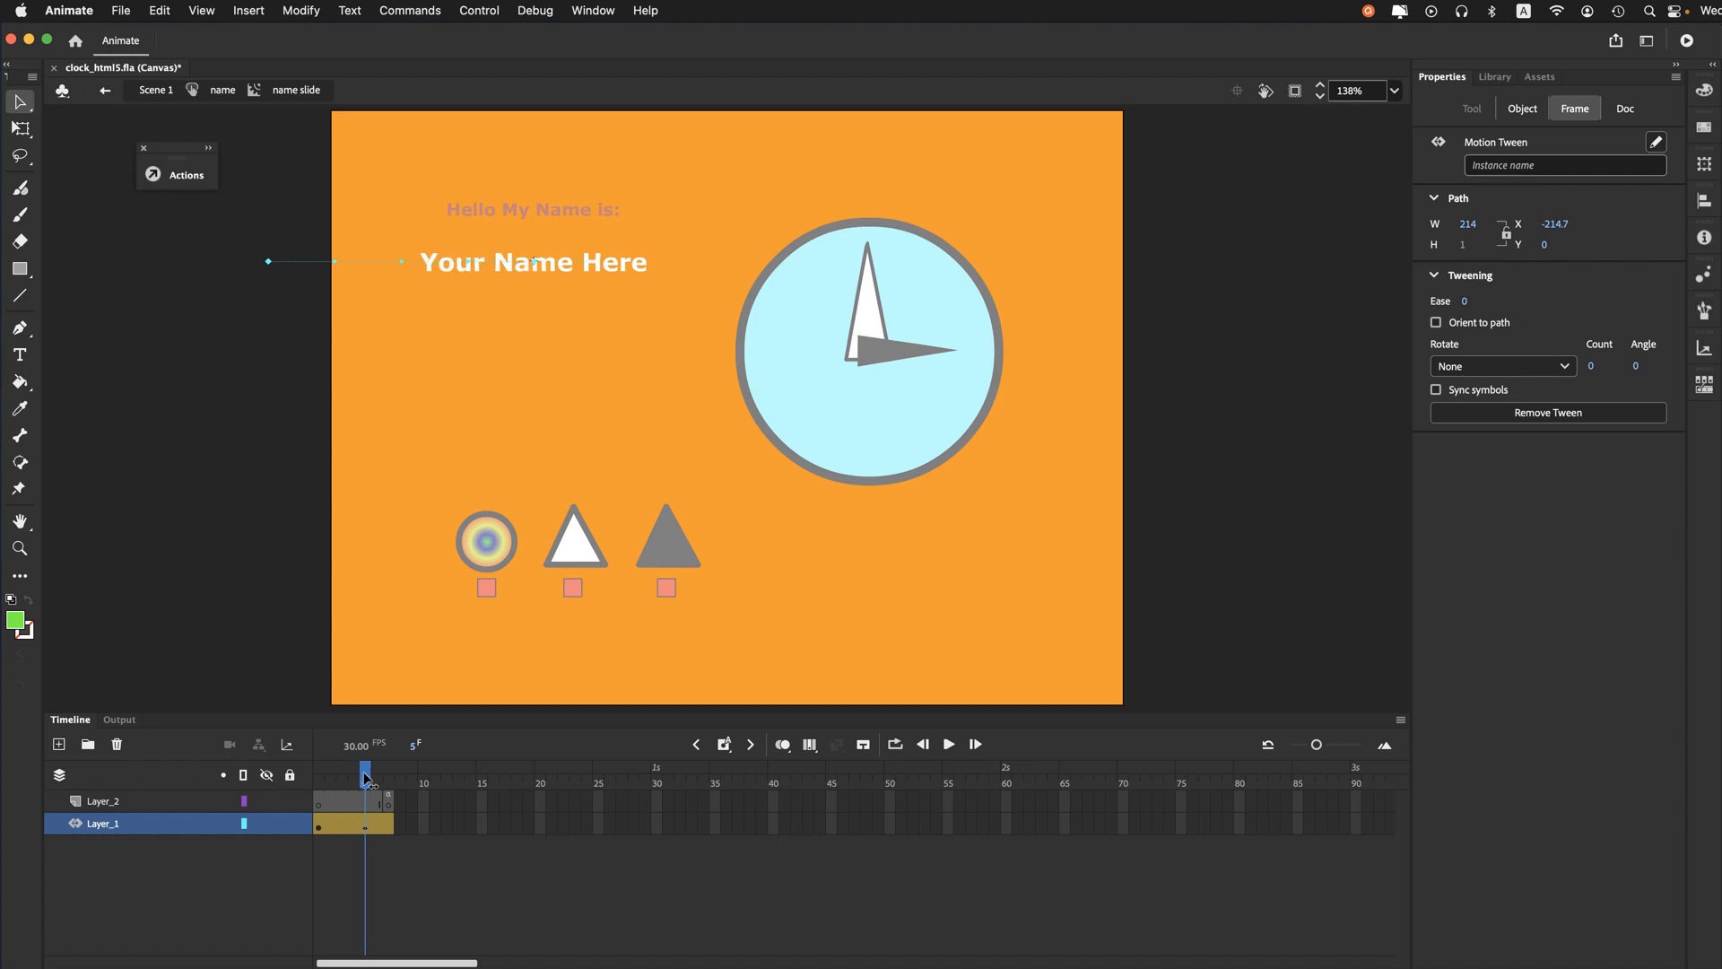
pyautogui.moveTo(365, 779)
pyautogui.mouseDown()
pyautogui.moveTo(317, 782)
pyautogui.moveTo(365, 780)
pyautogui.mouseUp()
pyautogui.moveTo(365, 779); pyautogui.dragTo(388, 778)
# - View the stop script on frame 7 of Layer_2 in the name slide clip, then collapse the script editor
pyautogui.click(393, 802)
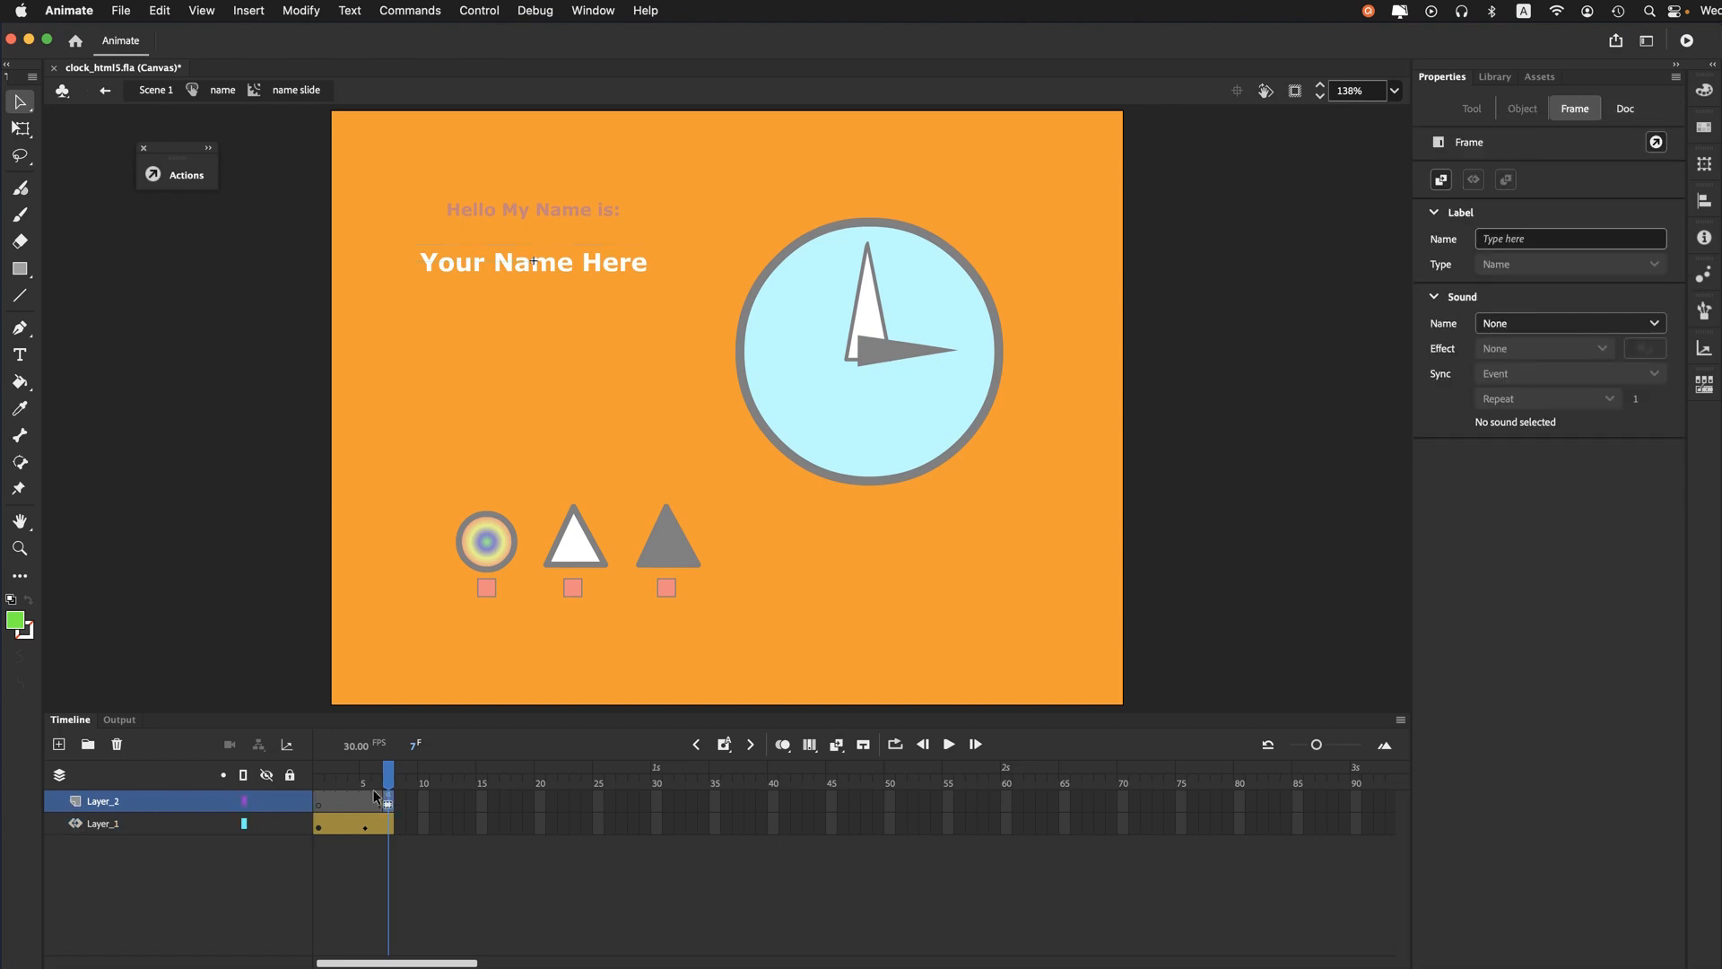
pyautogui.click(175, 179)
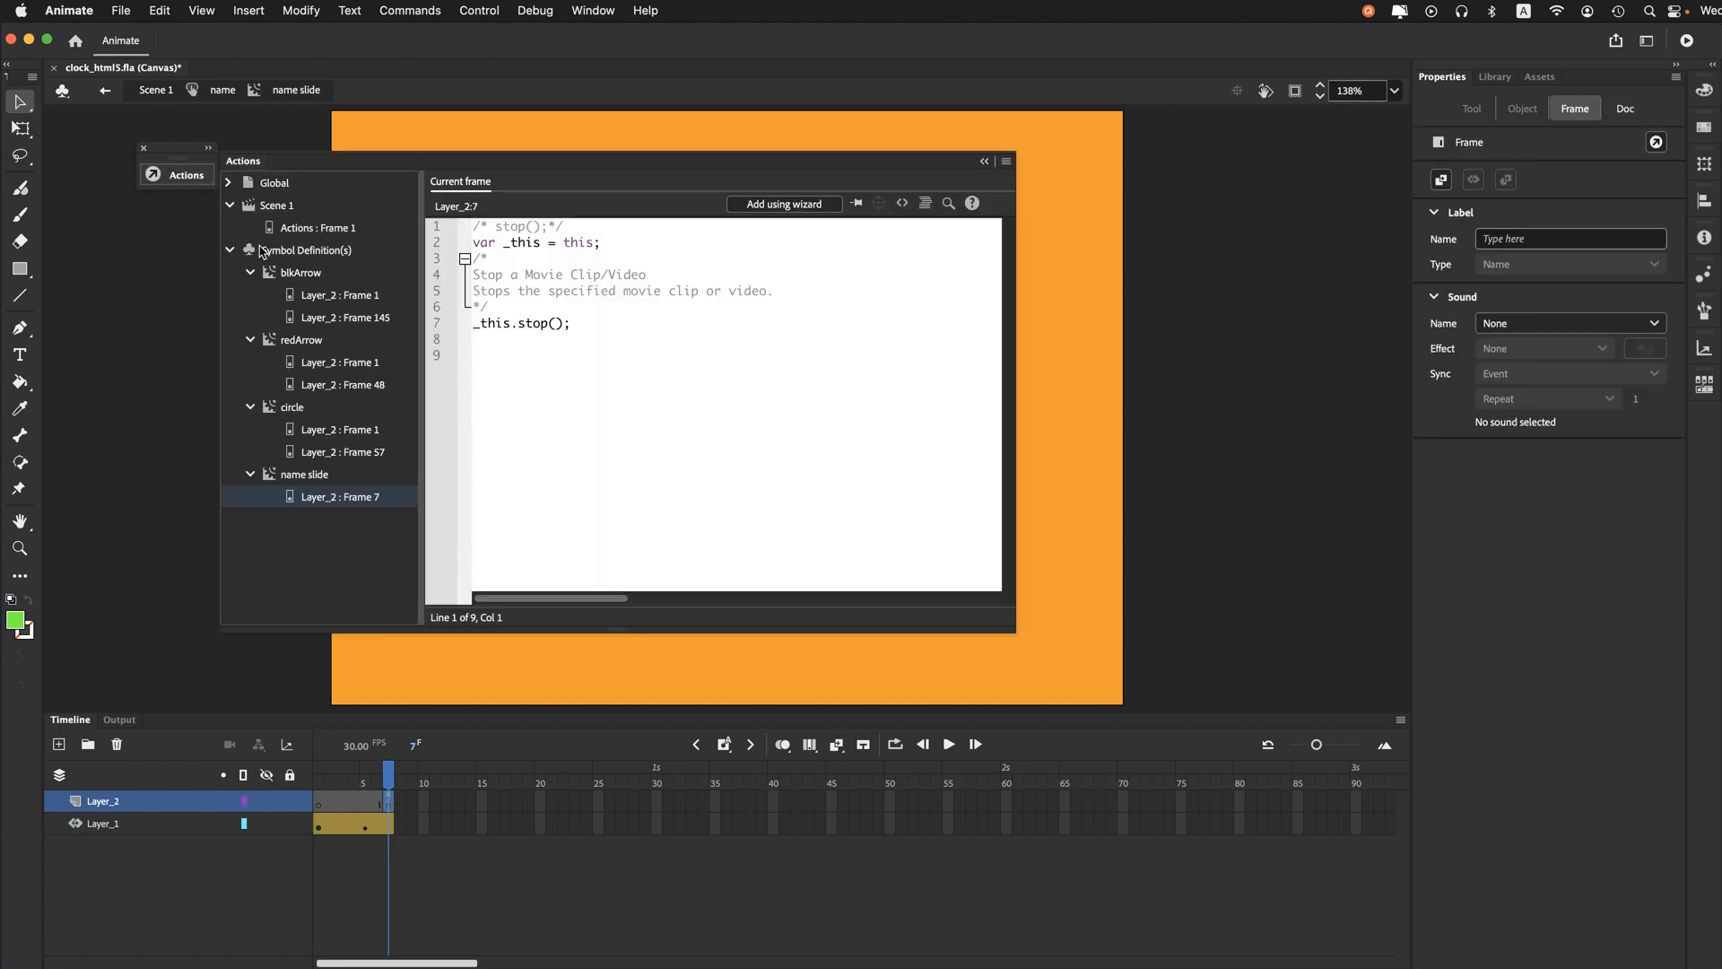
pyautogui.moveTo(397, 166); pyautogui.dragTo(751, 250)
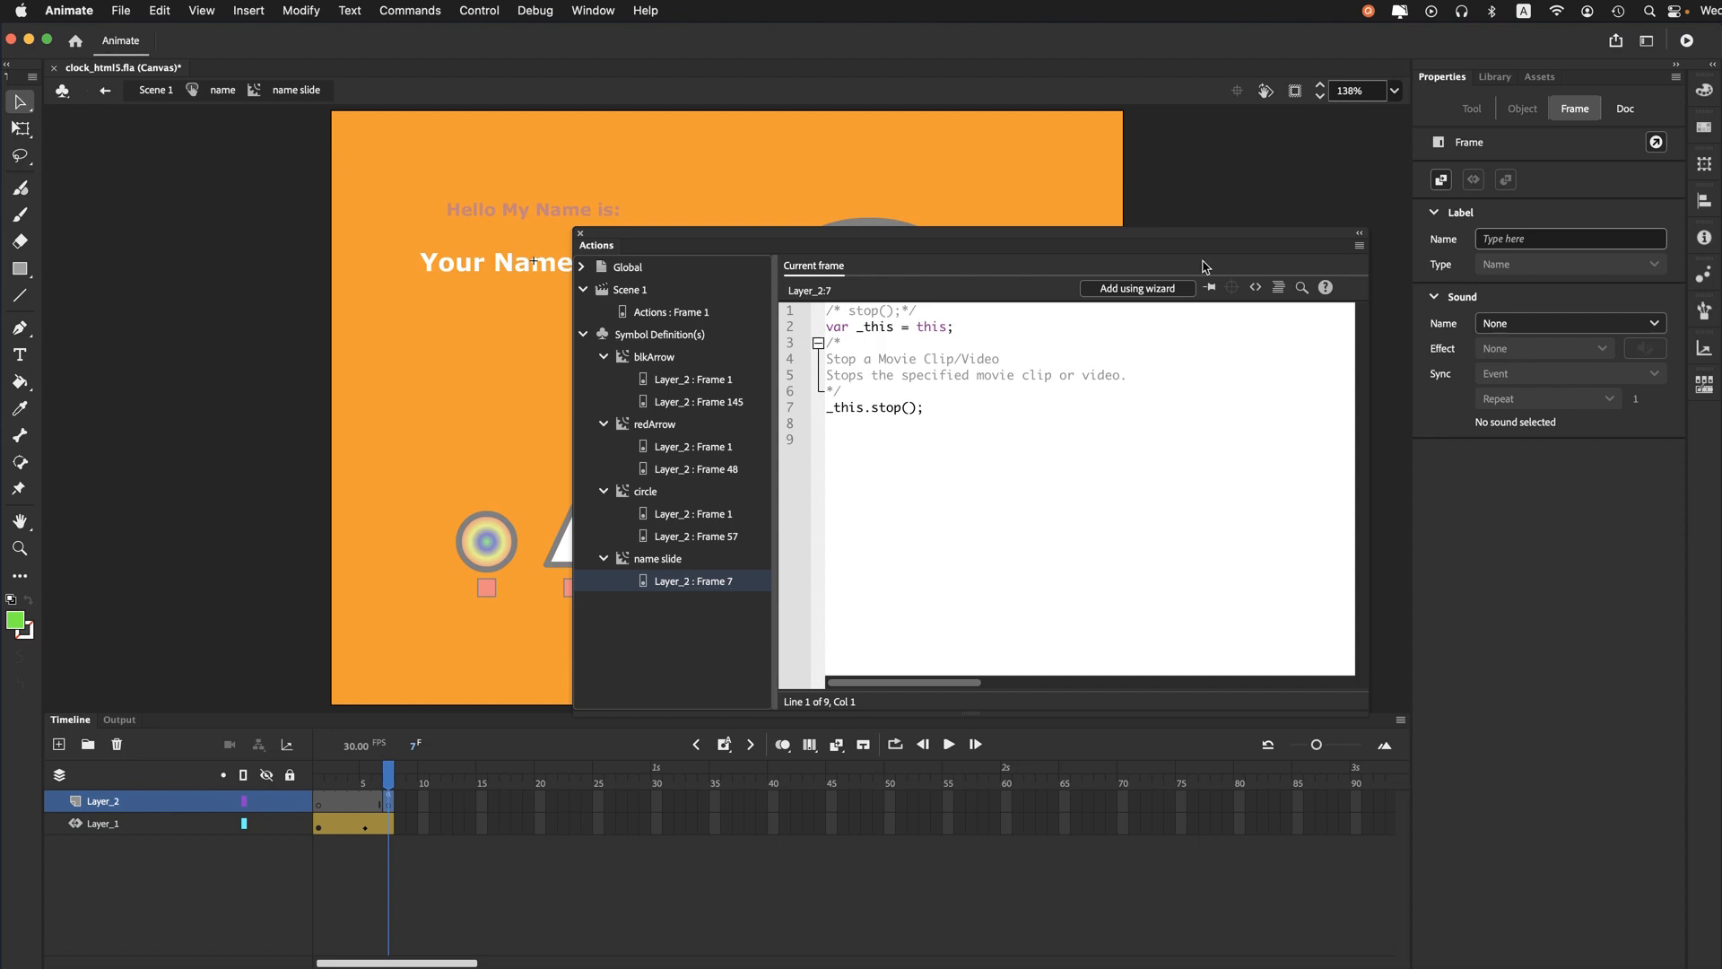
pyautogui.click(1359, 234)
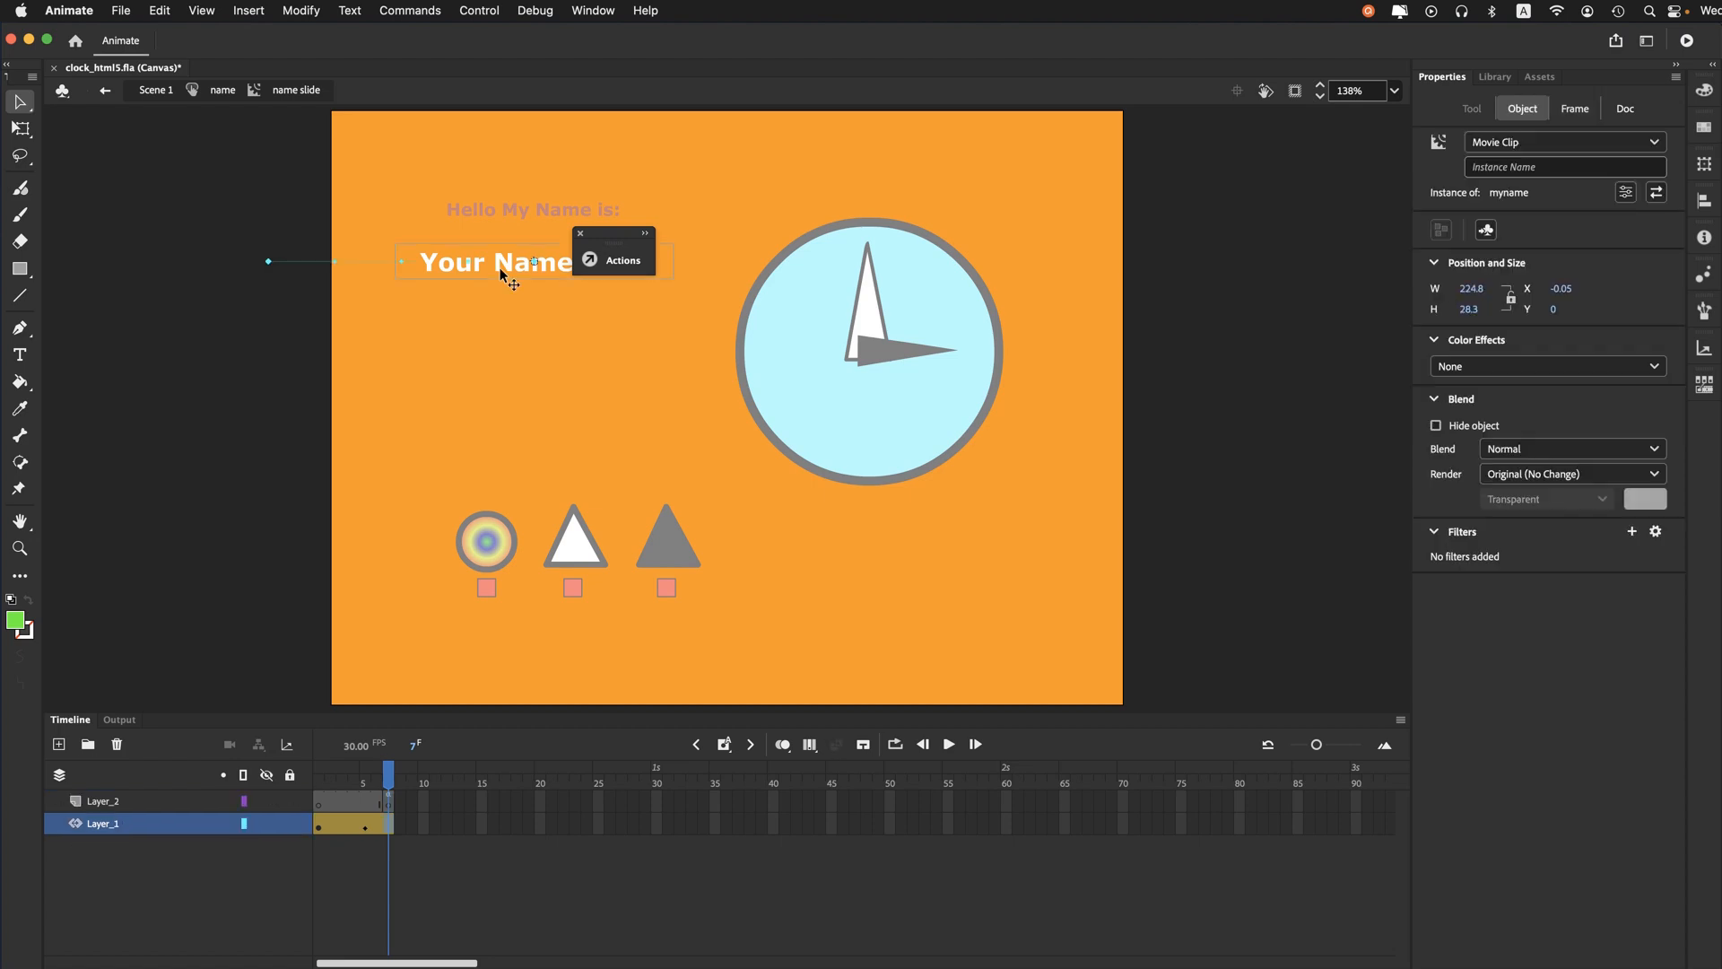
# - Open the nested myname clip to view its text, and return to the name button symbol
pyautogui.doubleClick(500, 269)
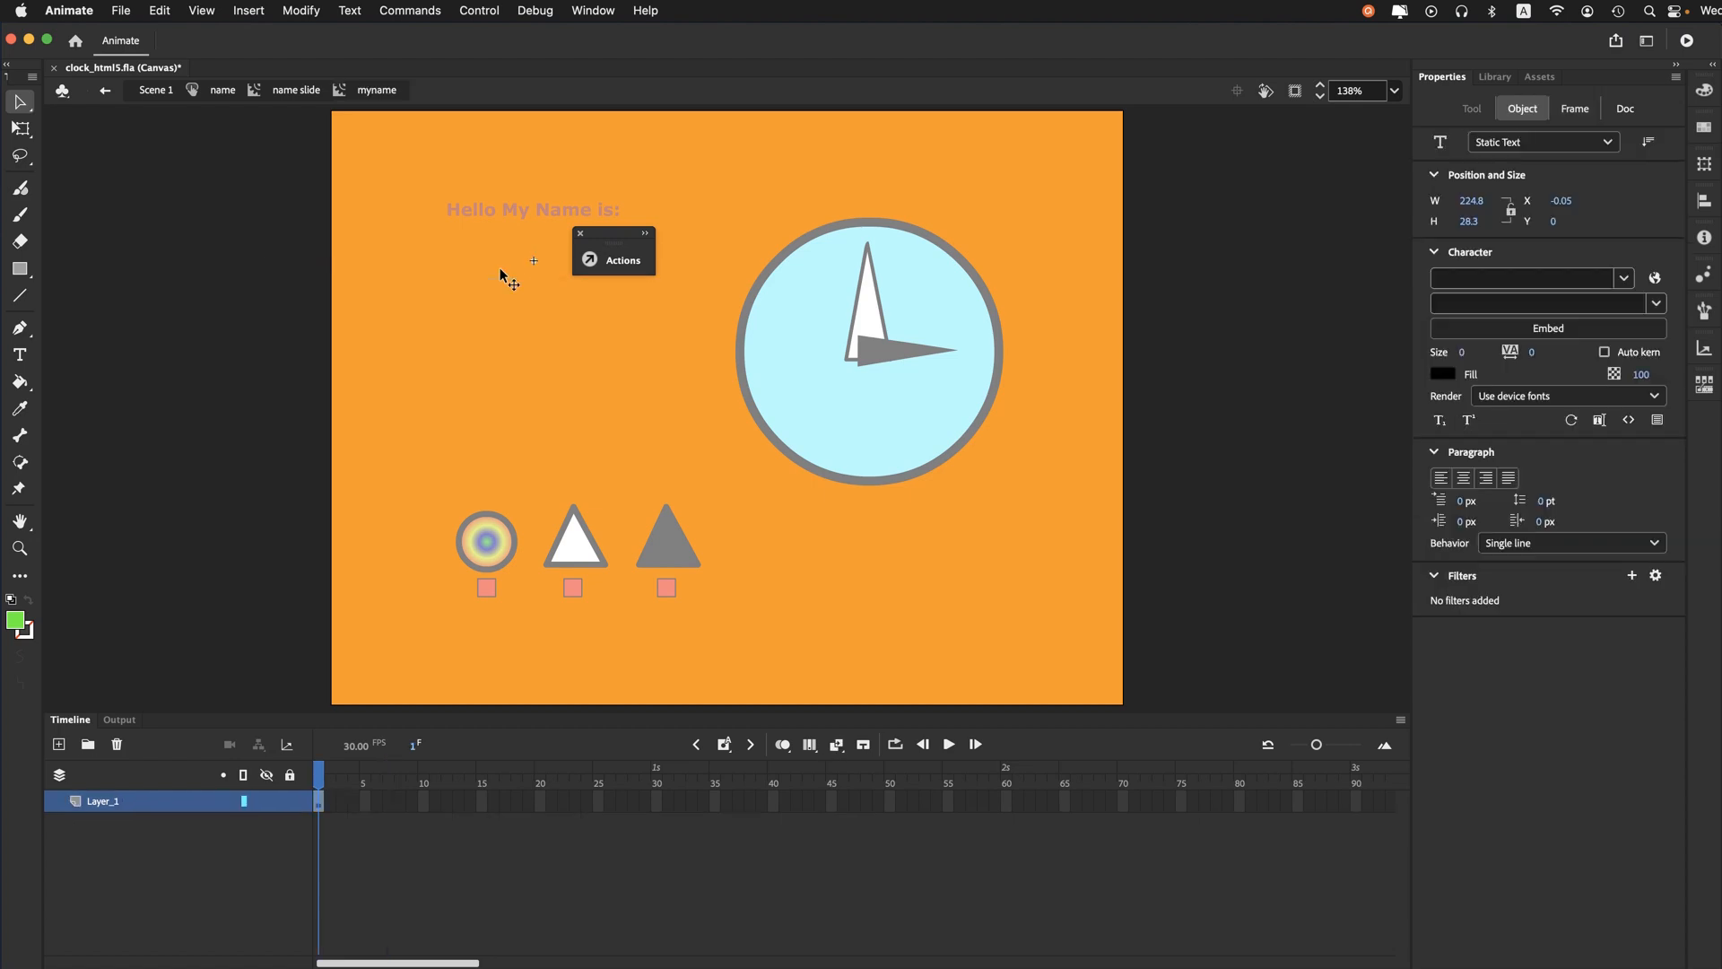
pyautogui.click(290, 91)
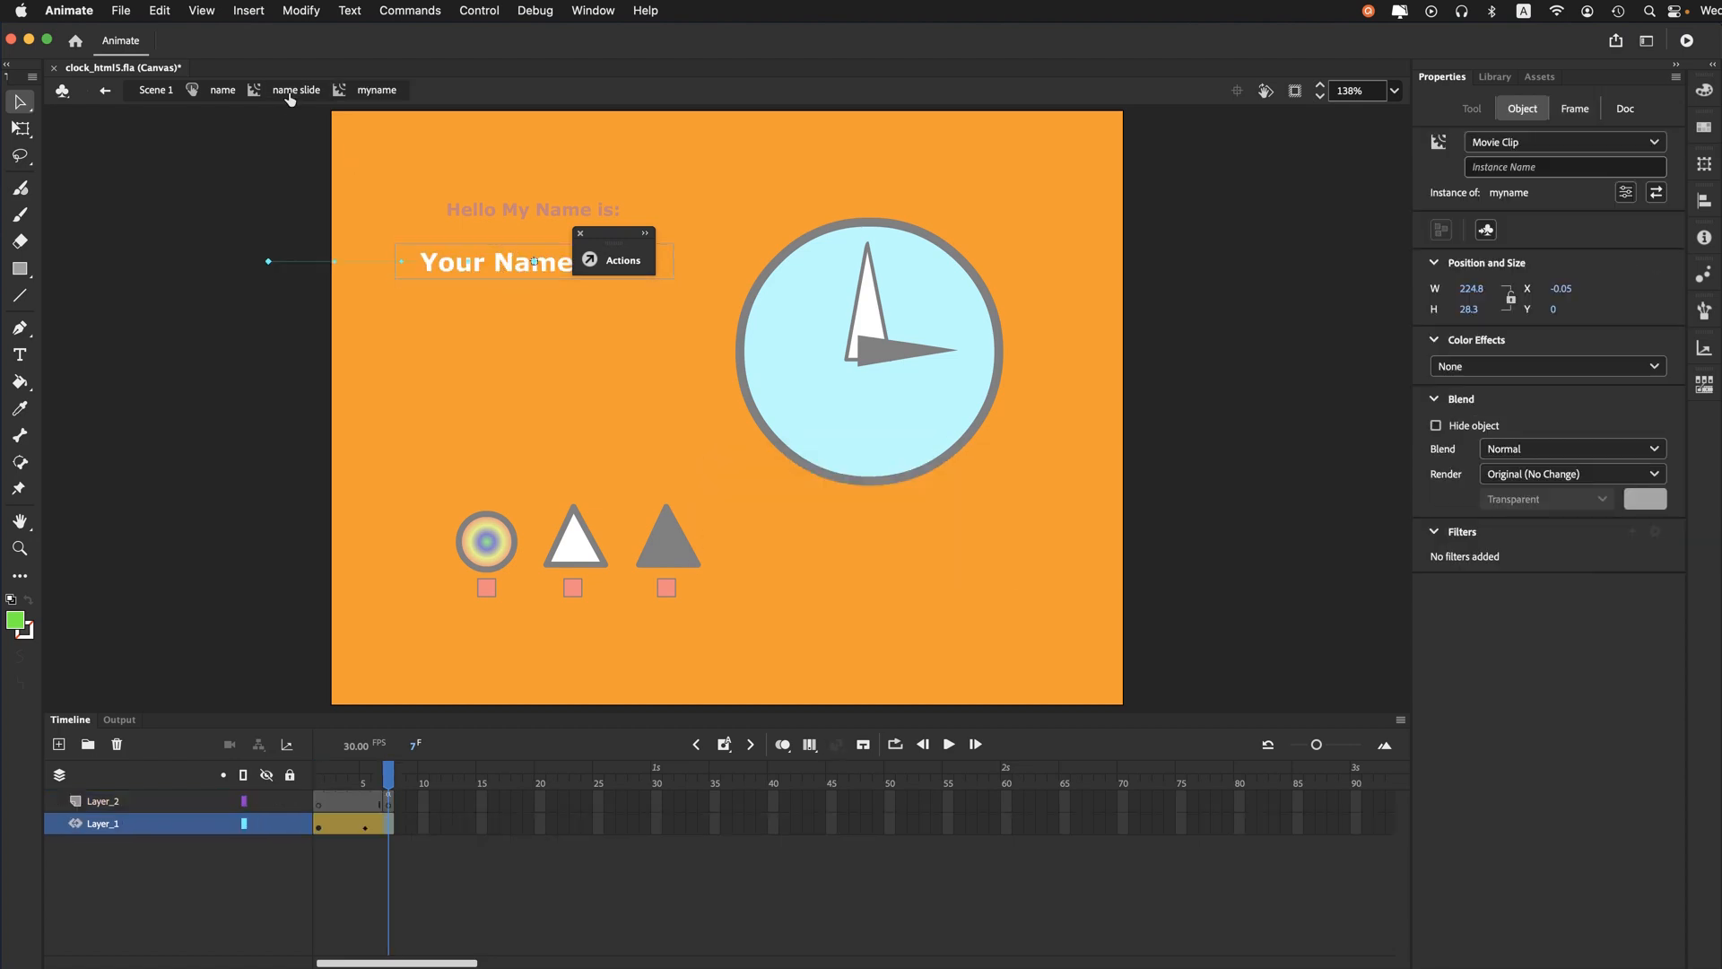
pyautogui.click(223, 90)
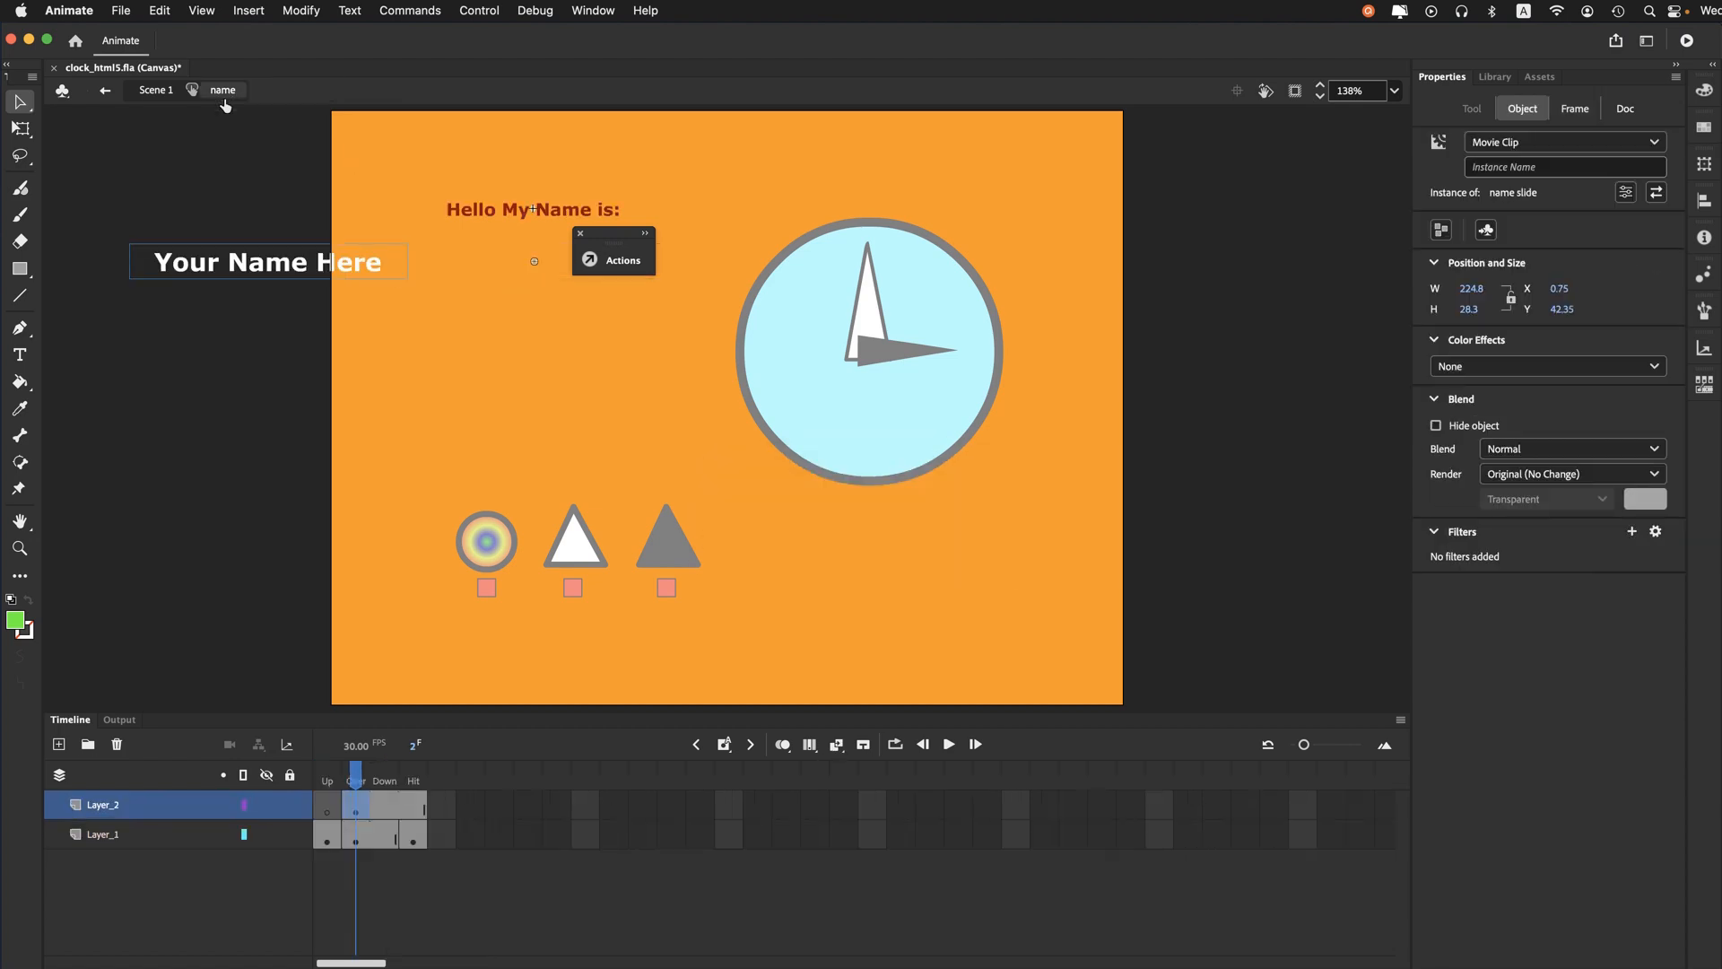
# - Examine the name button's Hit and Over states, and return to Scene 1
pyautogui.click(413, 840)
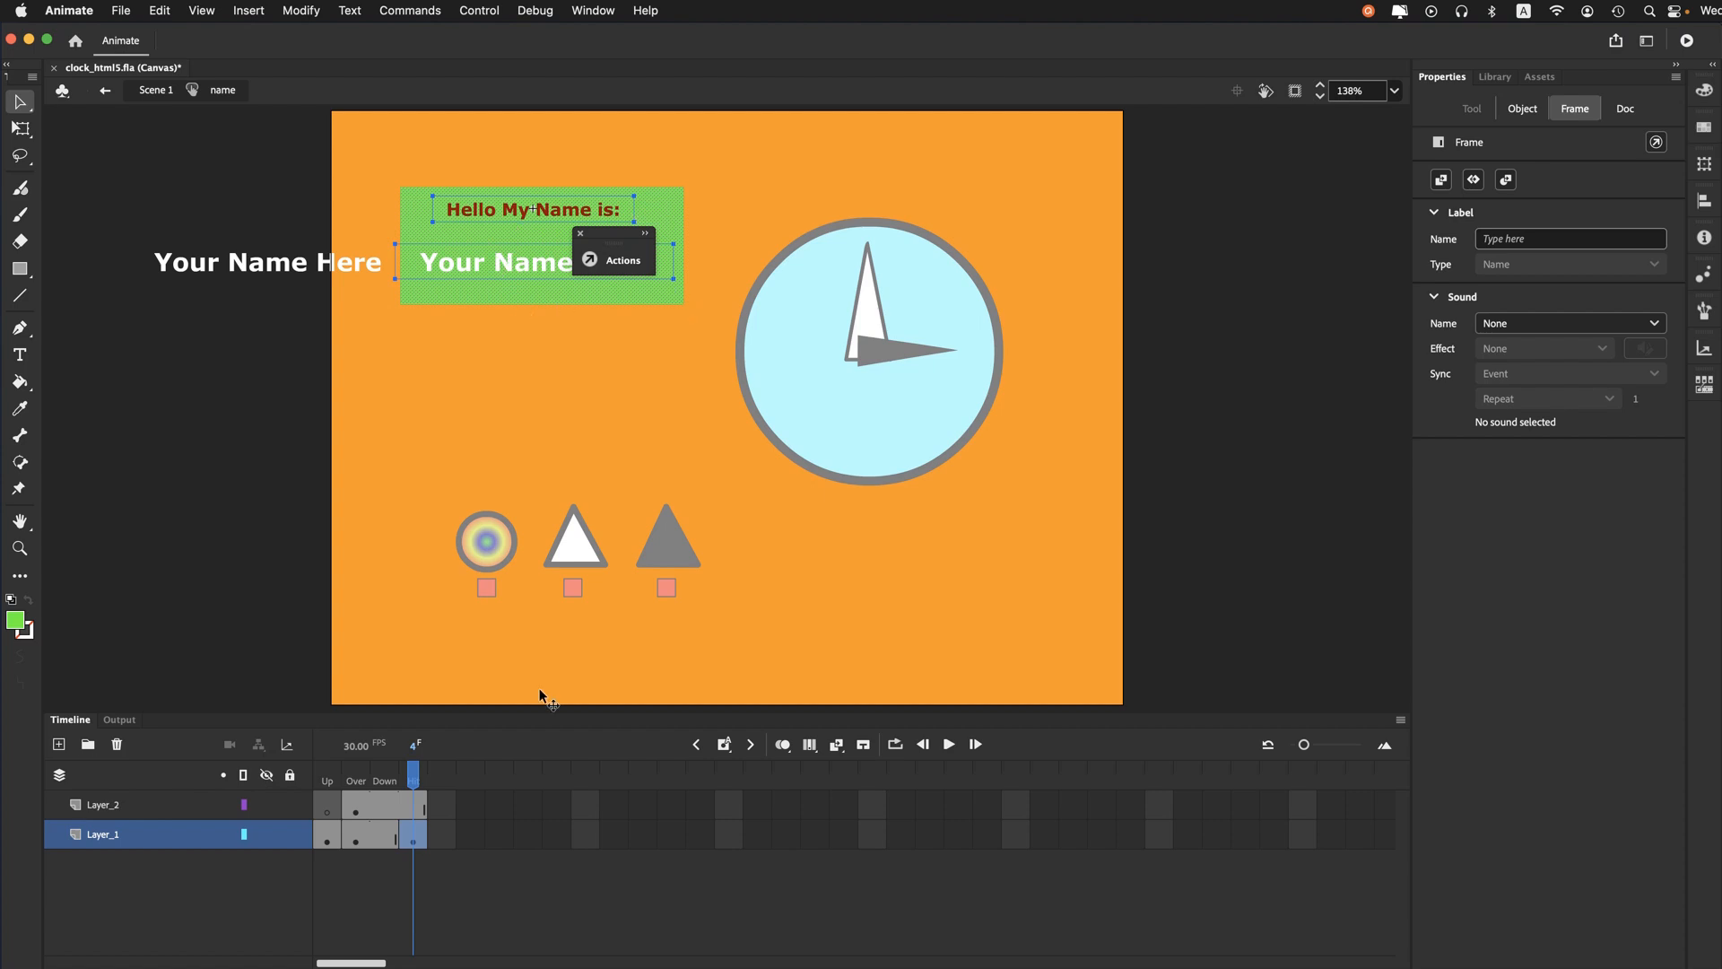
pyautogui.click(359, 782)
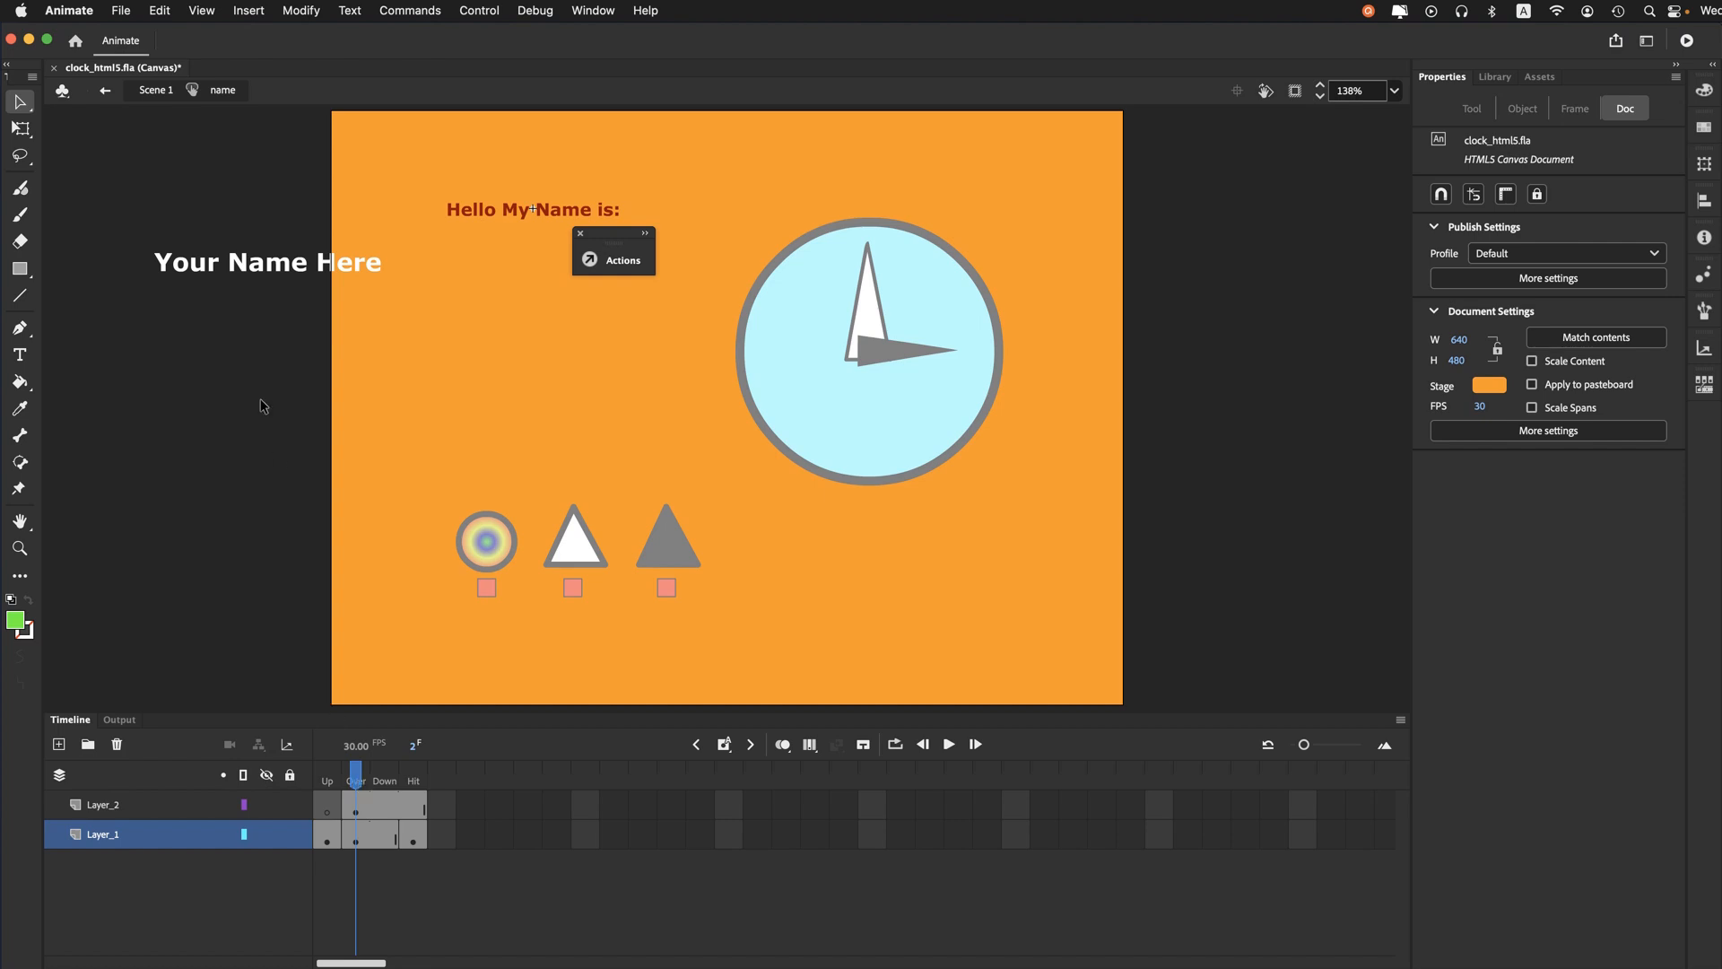
pyautogui.click(155, 90)
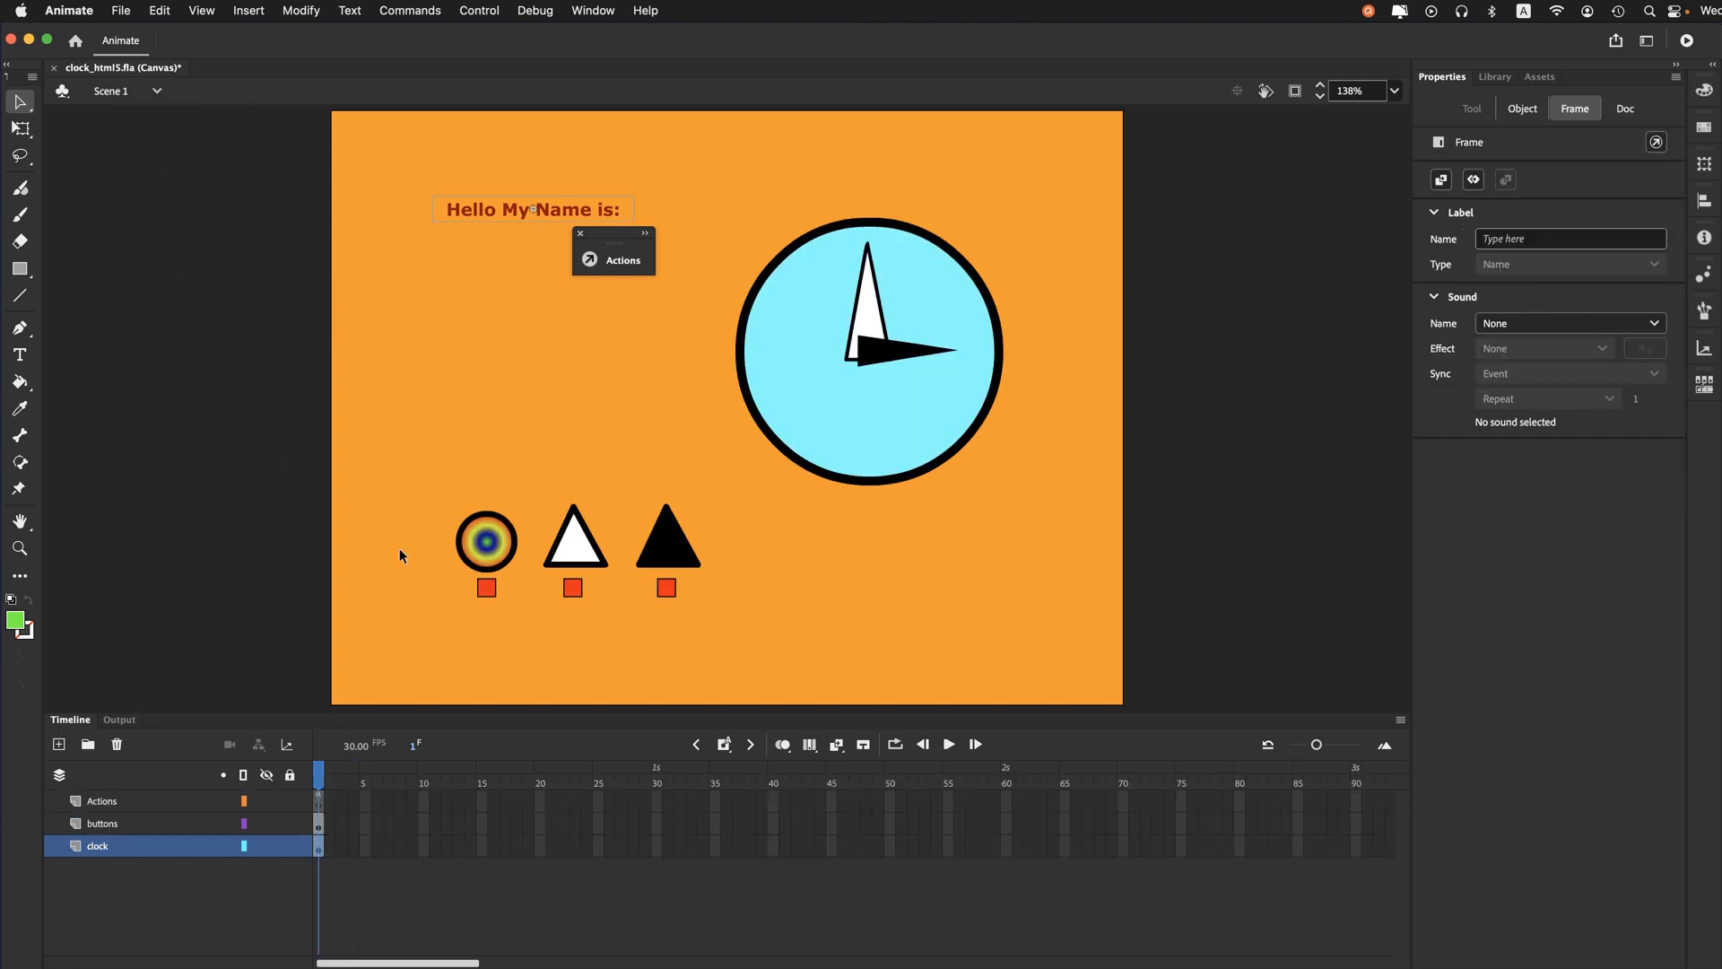
# - Open the circle_but button, view its Over state, and select the dot movie clip on the animation layer
pyautogui.doubleClick(478, 554)
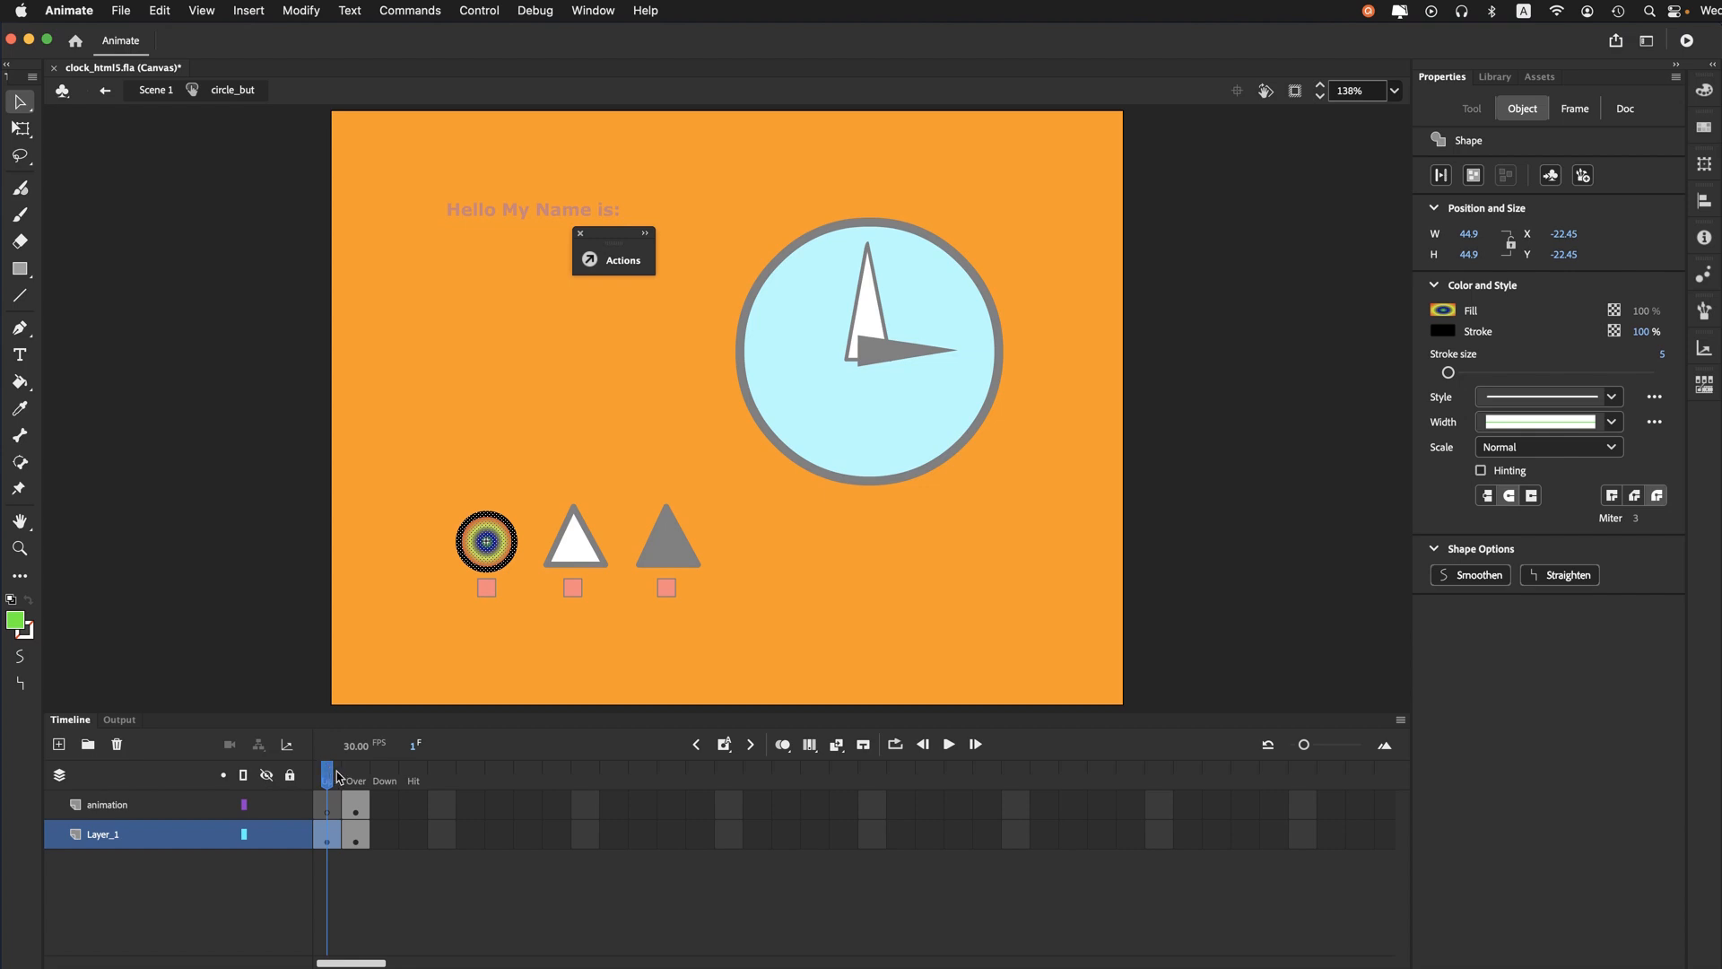
pyautogui.click(356, 780)
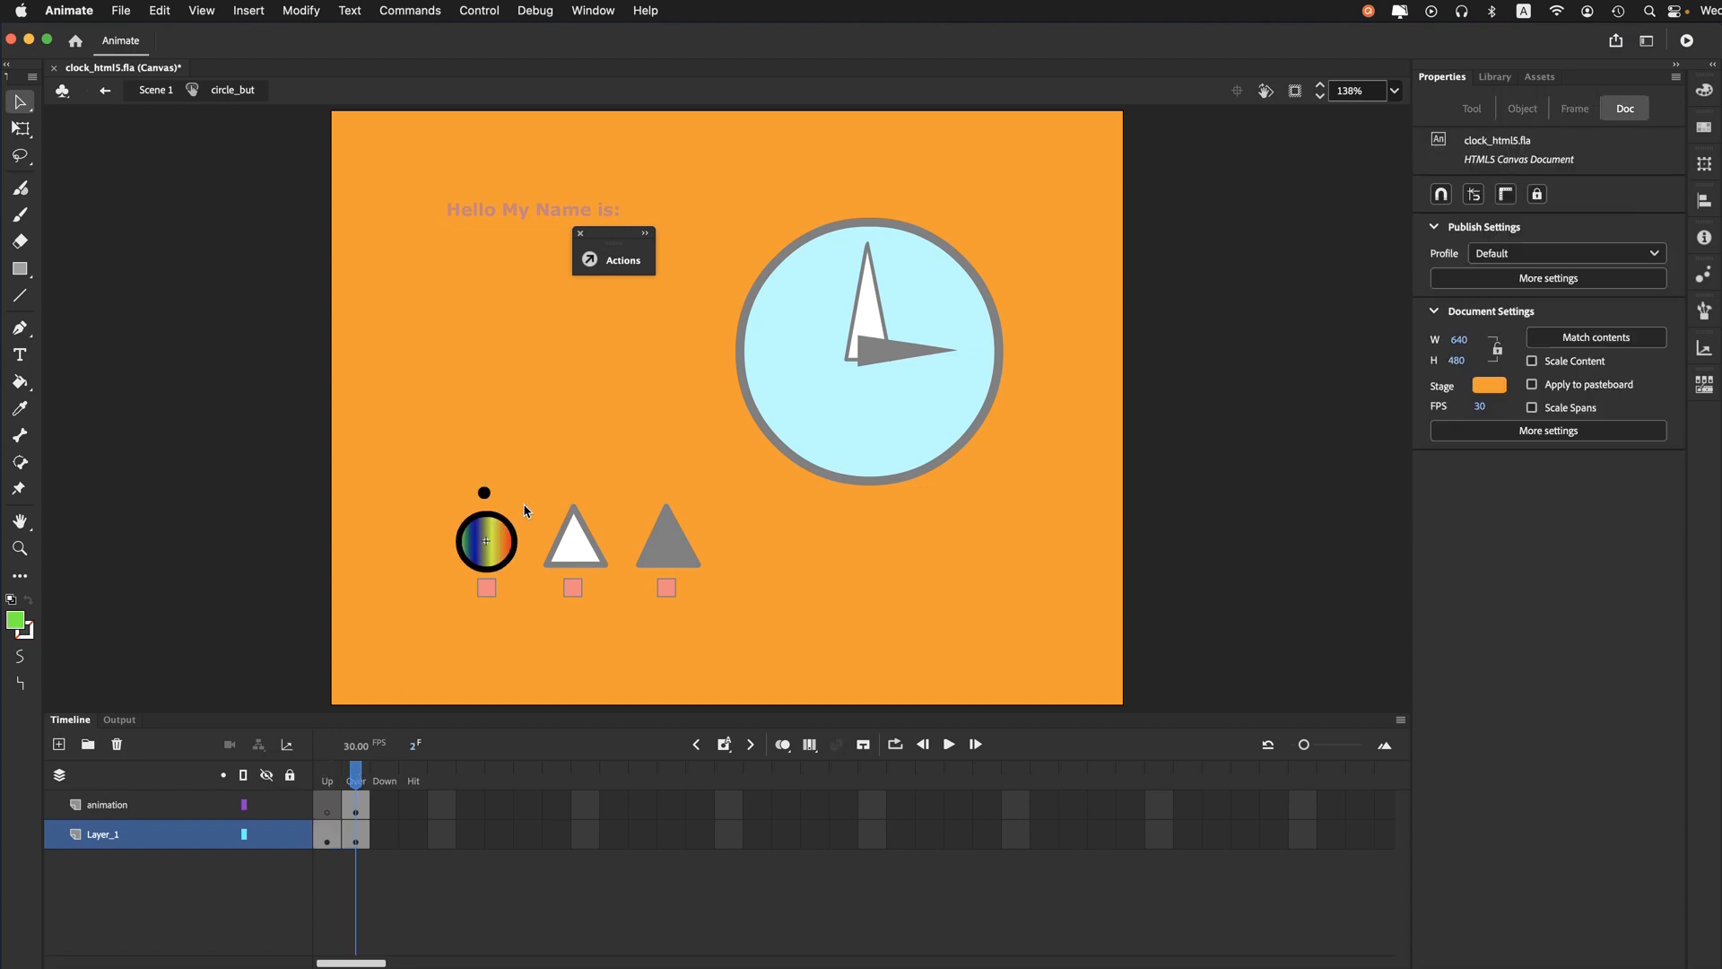
pyautogui.click(357, 812)
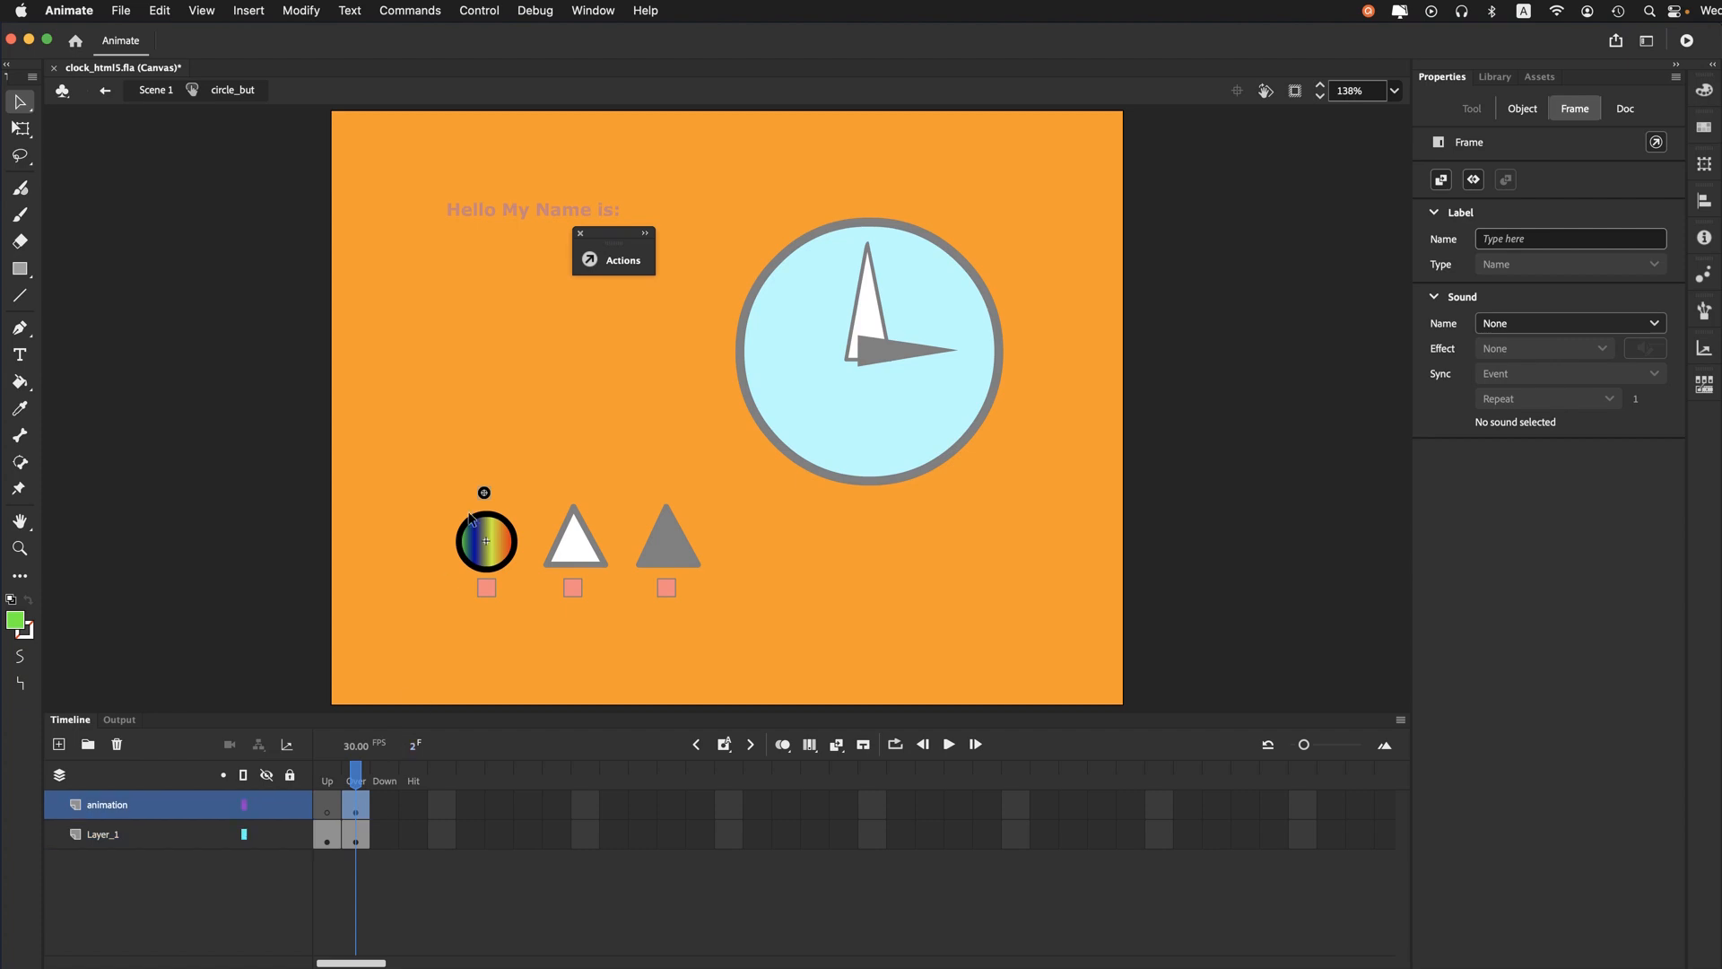
pyautogui.click(486, 502)
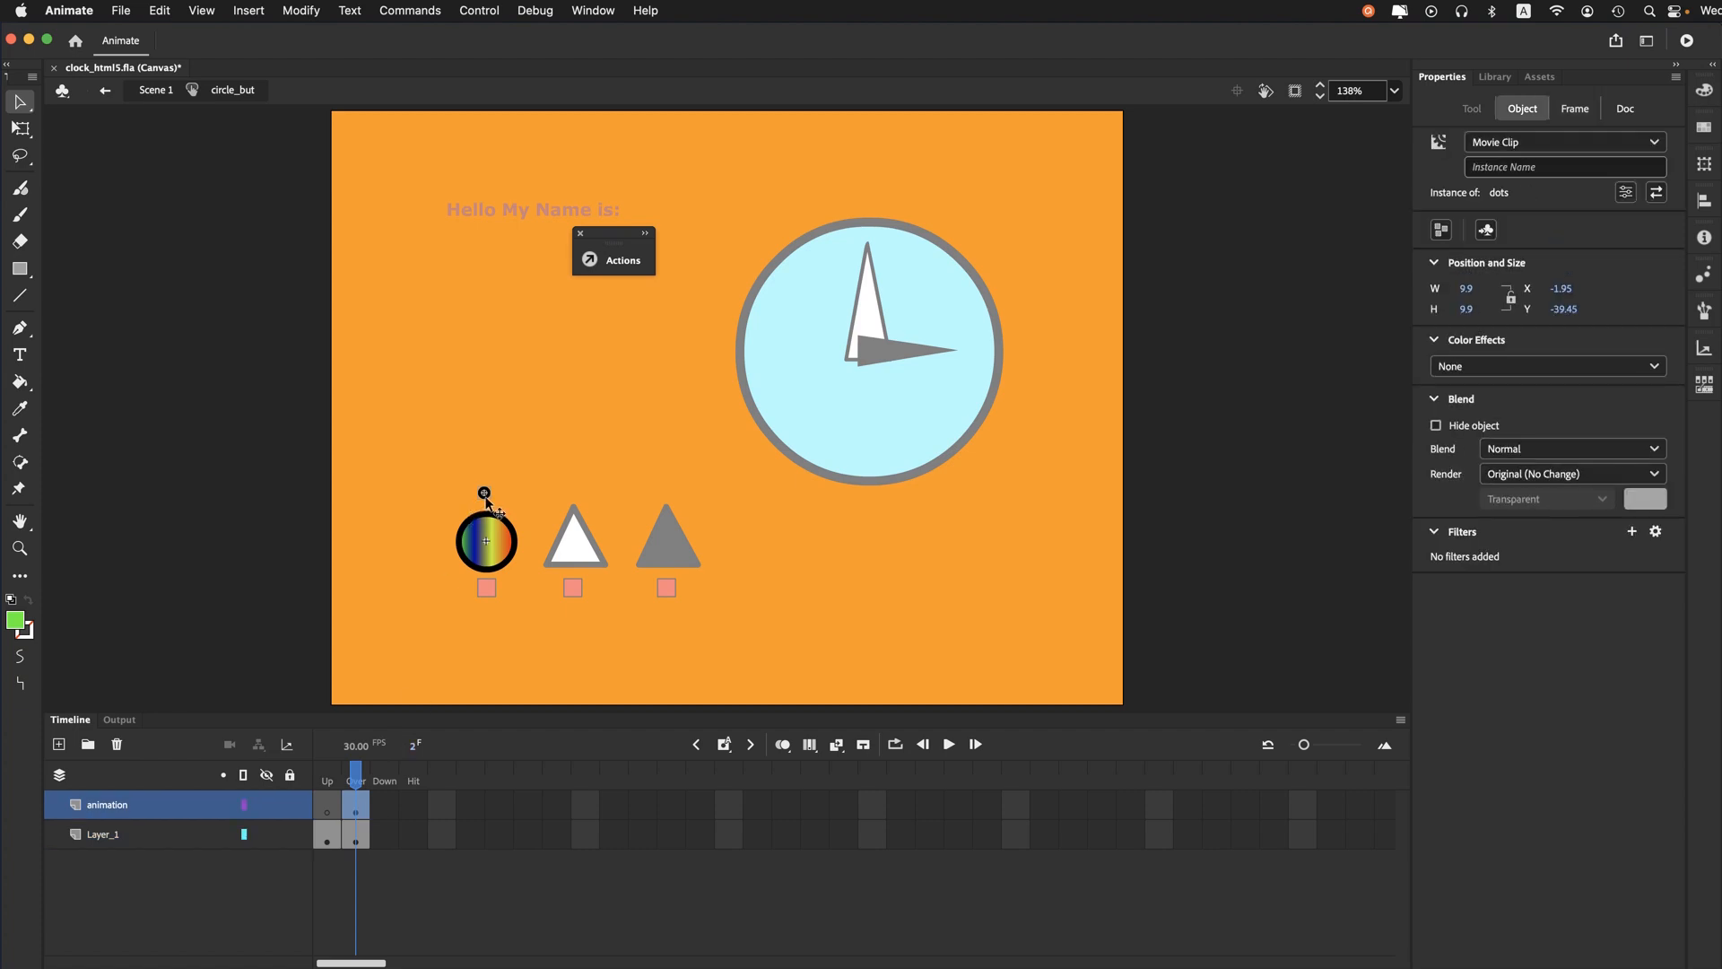
# - Preview the circle, blkArrow, blk and dots symbols in the document's library
pyautogui.click(1495, 79)
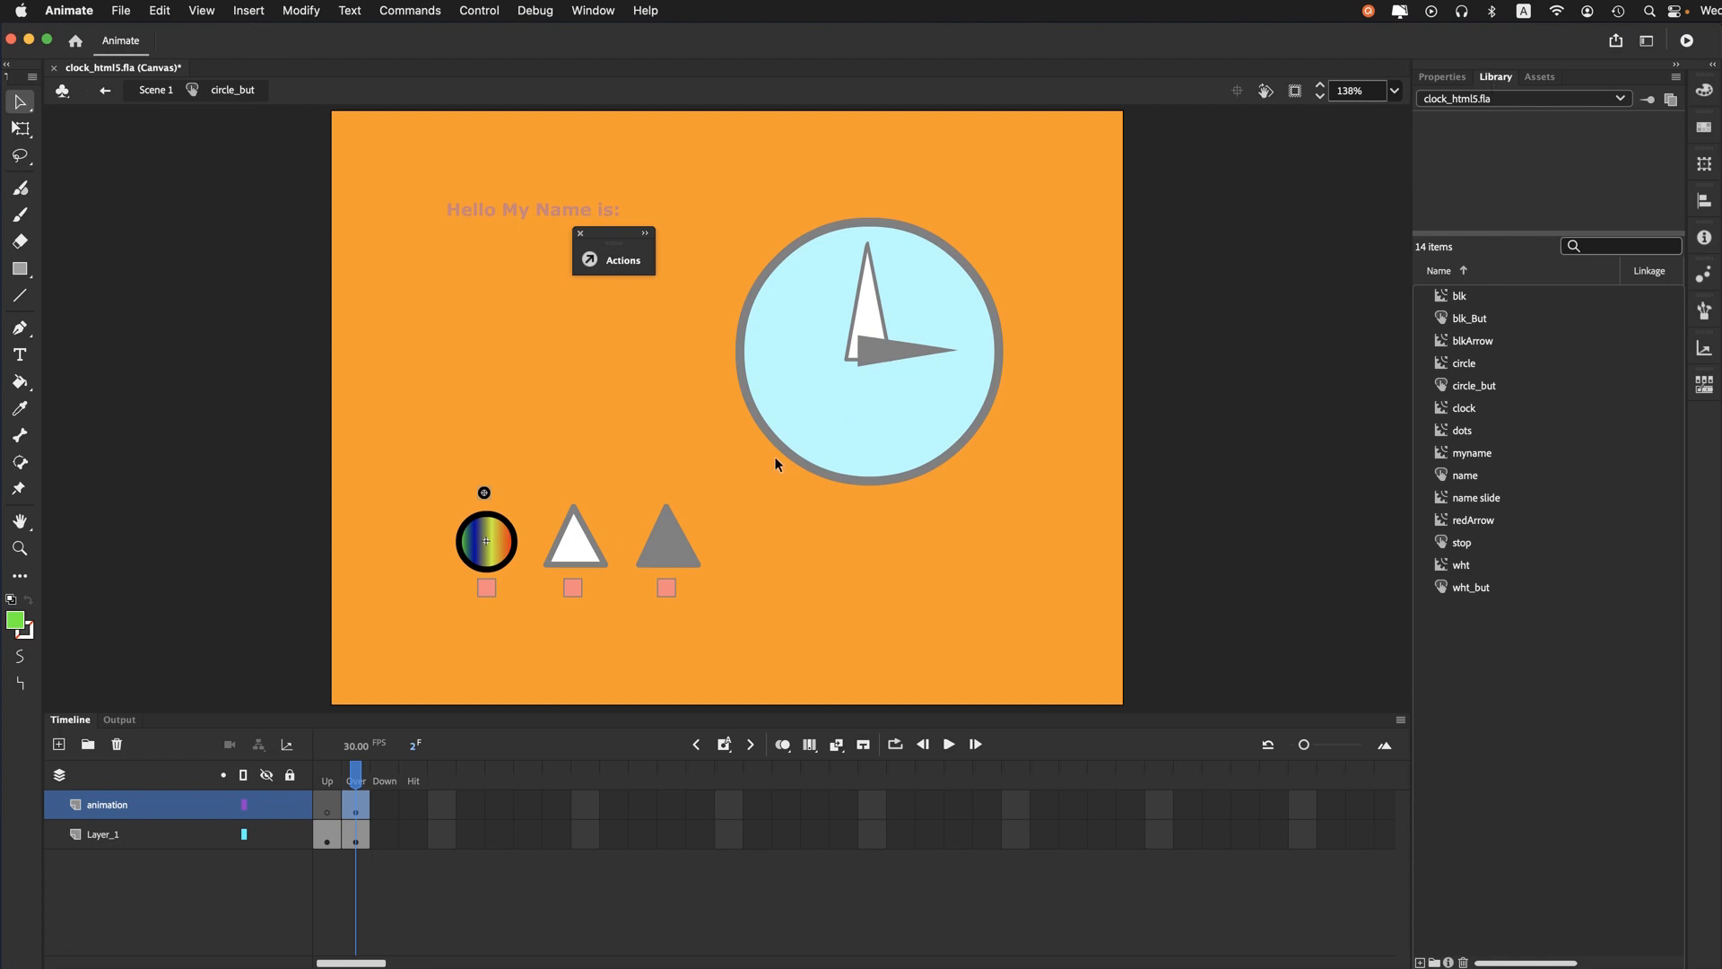
pyautogui.click(1445, 366)
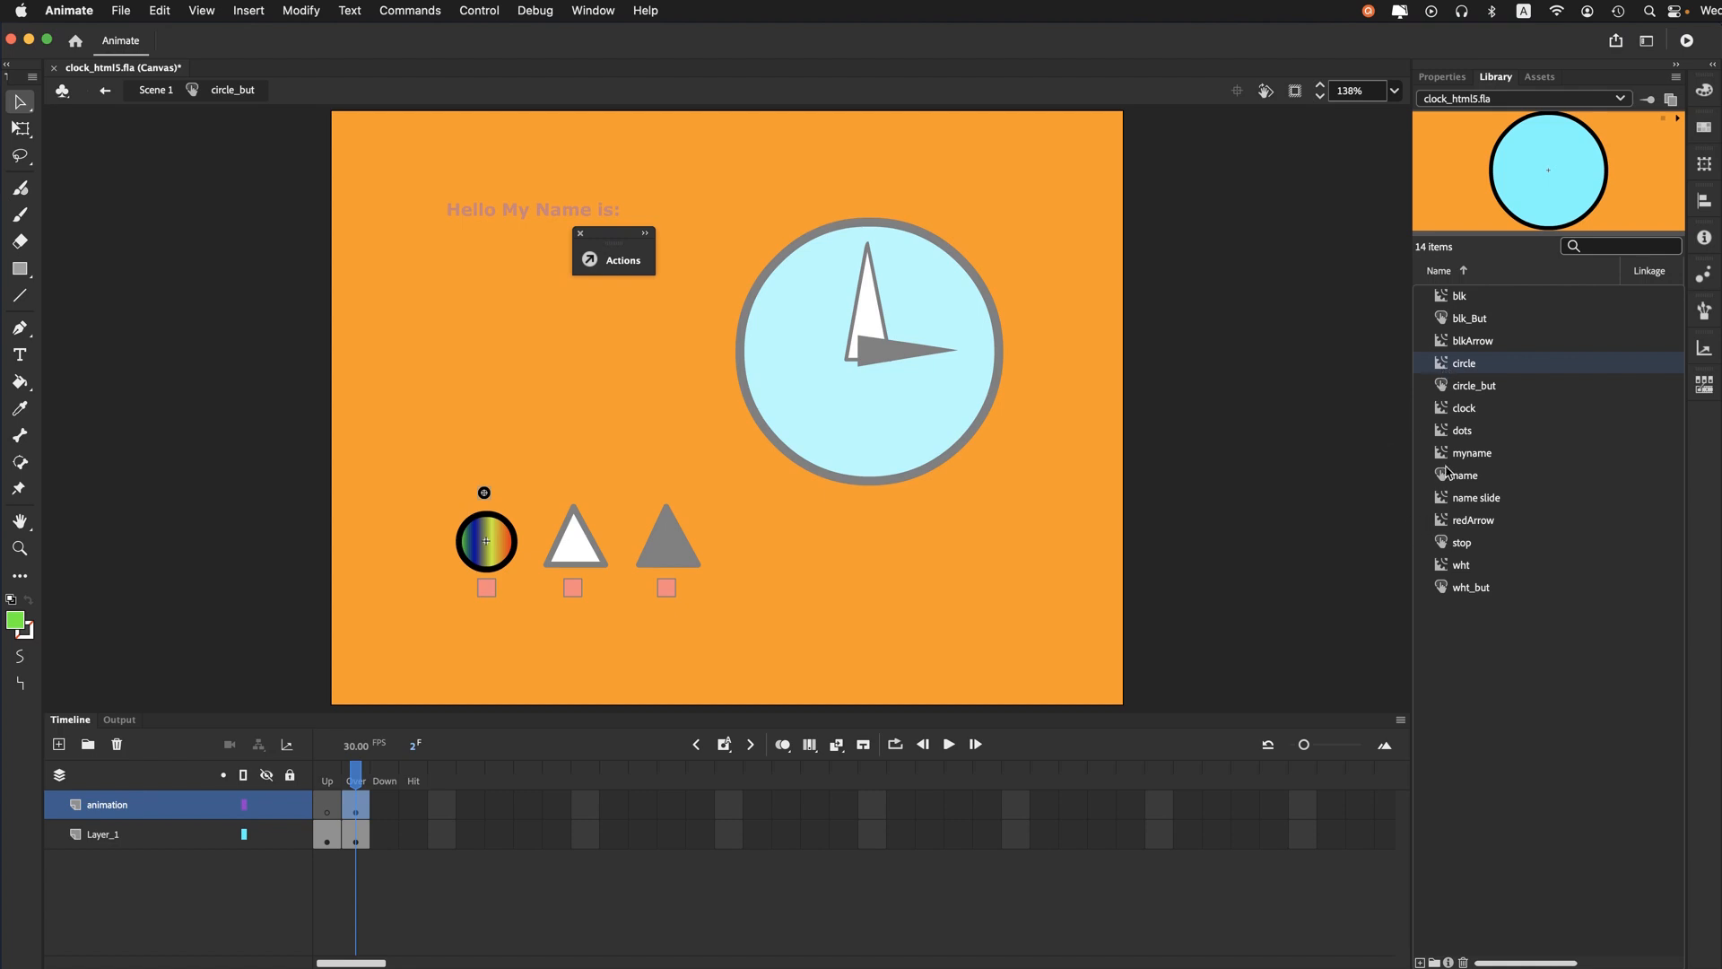
pyautogui.click(1445, 344)
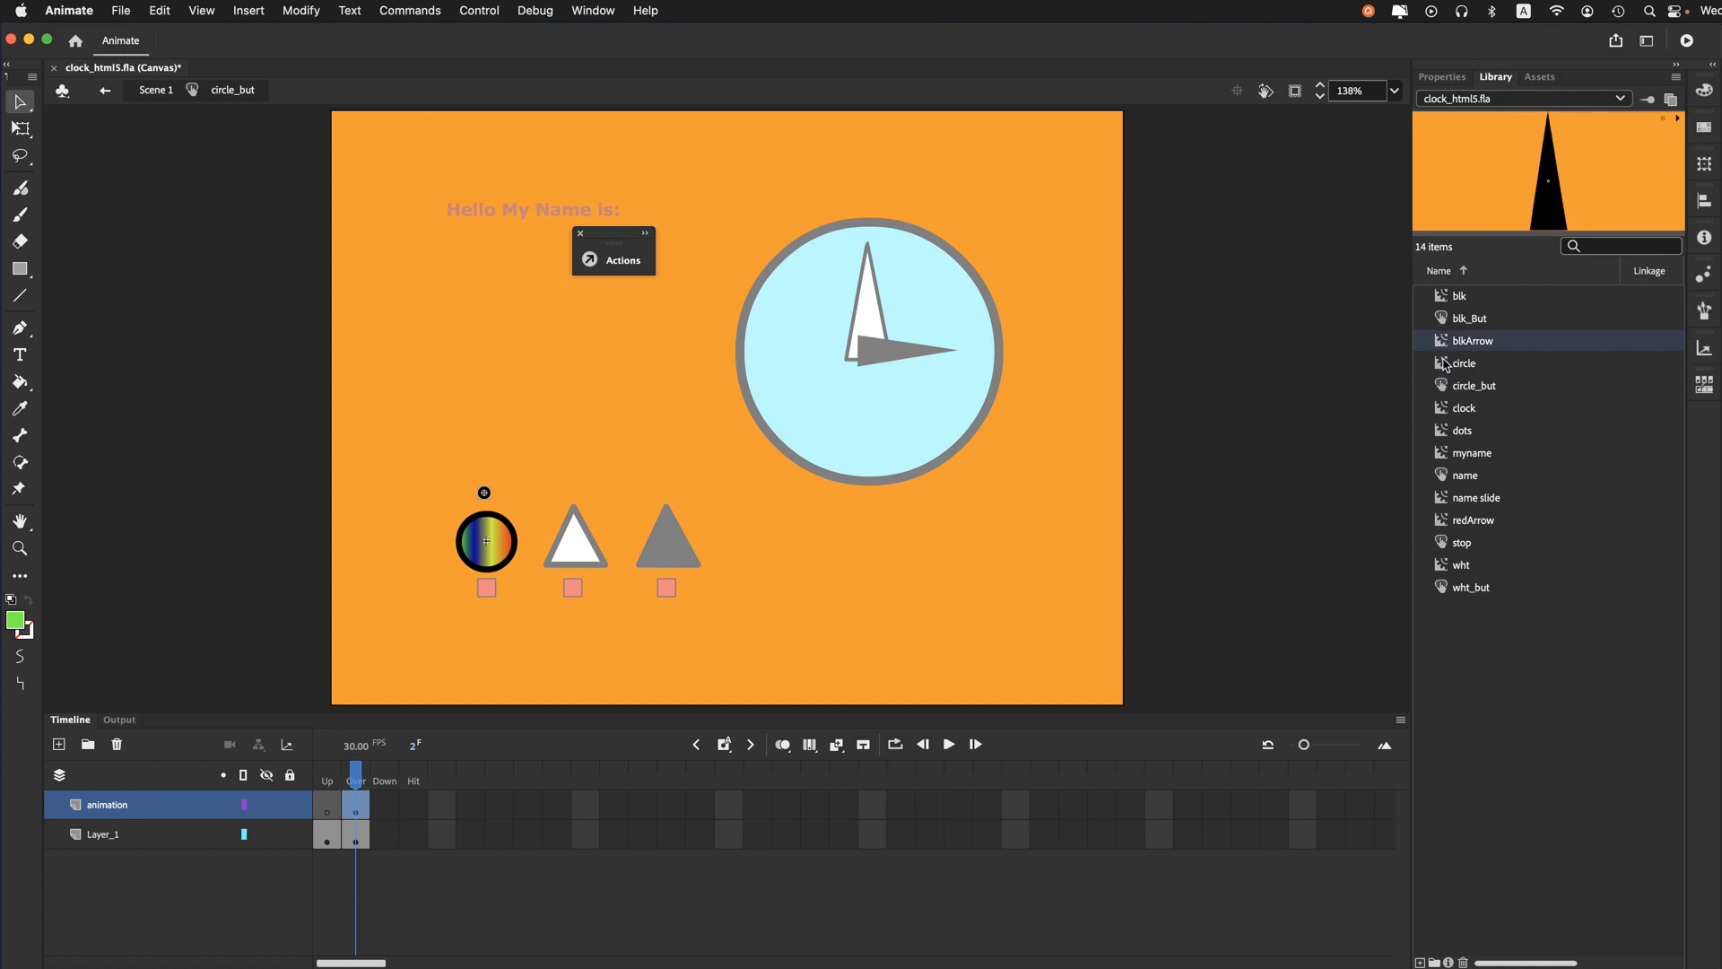
pyautogui.click(1446, 303)
pyautogui.click(1446, 435)
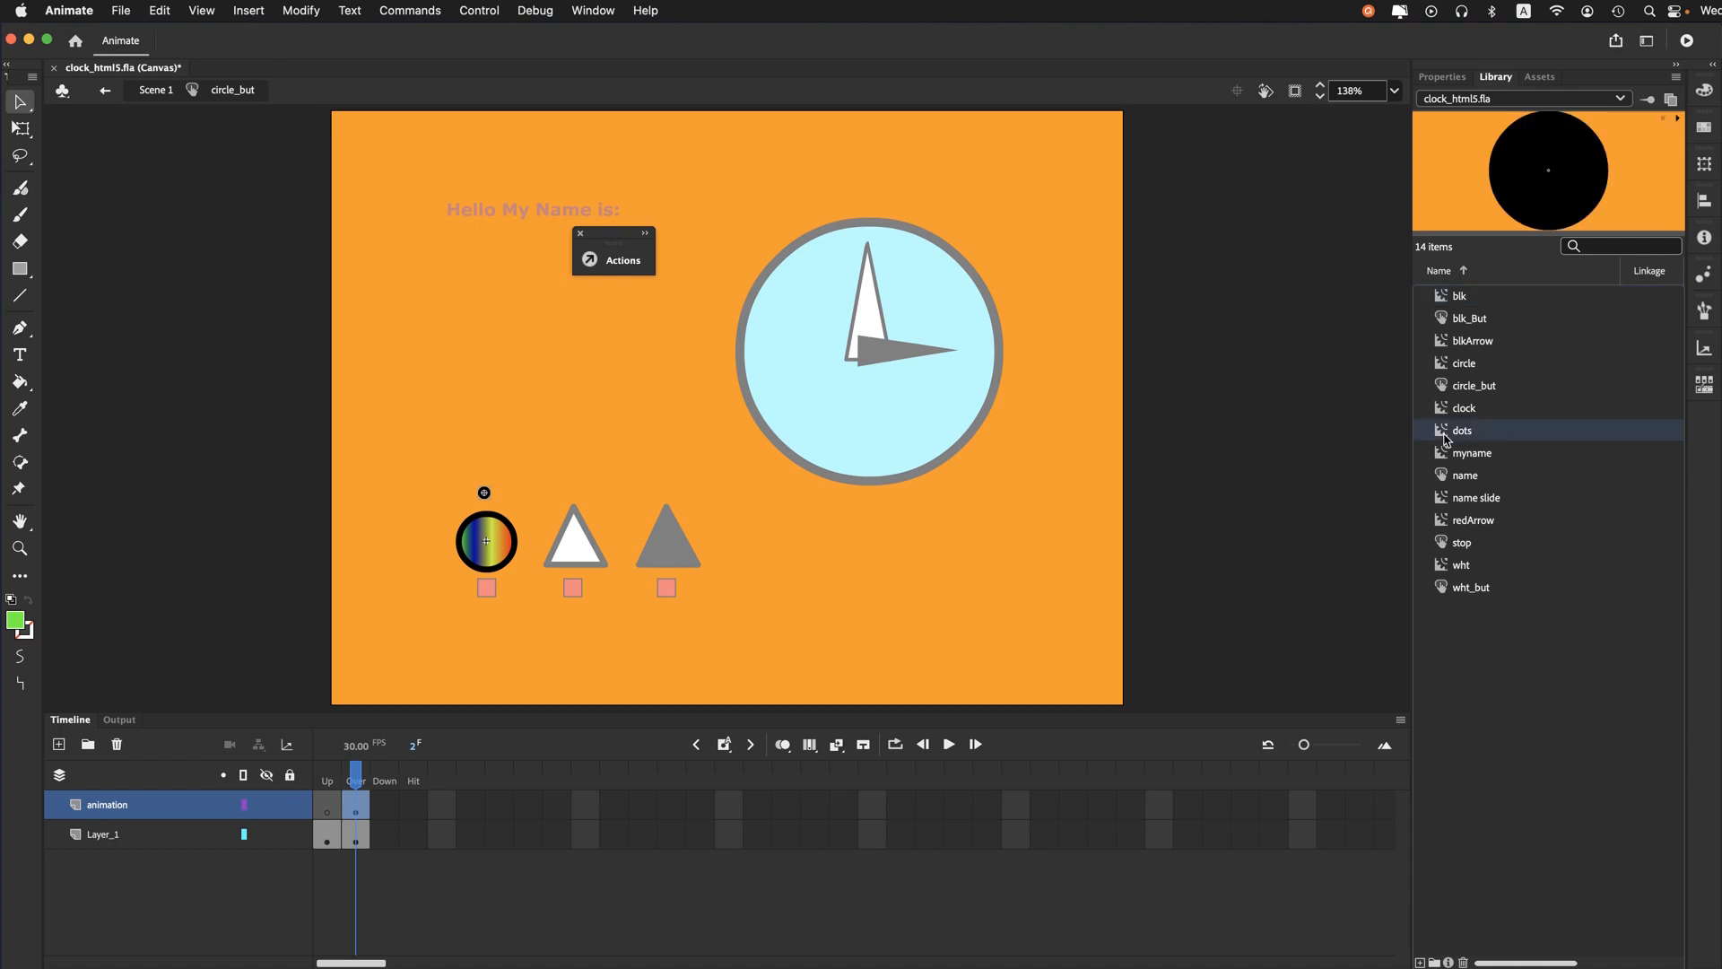
# - Open the dots movie clip from the library, scrub through its frame animation, and return to Scene 1
pyautogui.doubleClick(1446, 432)
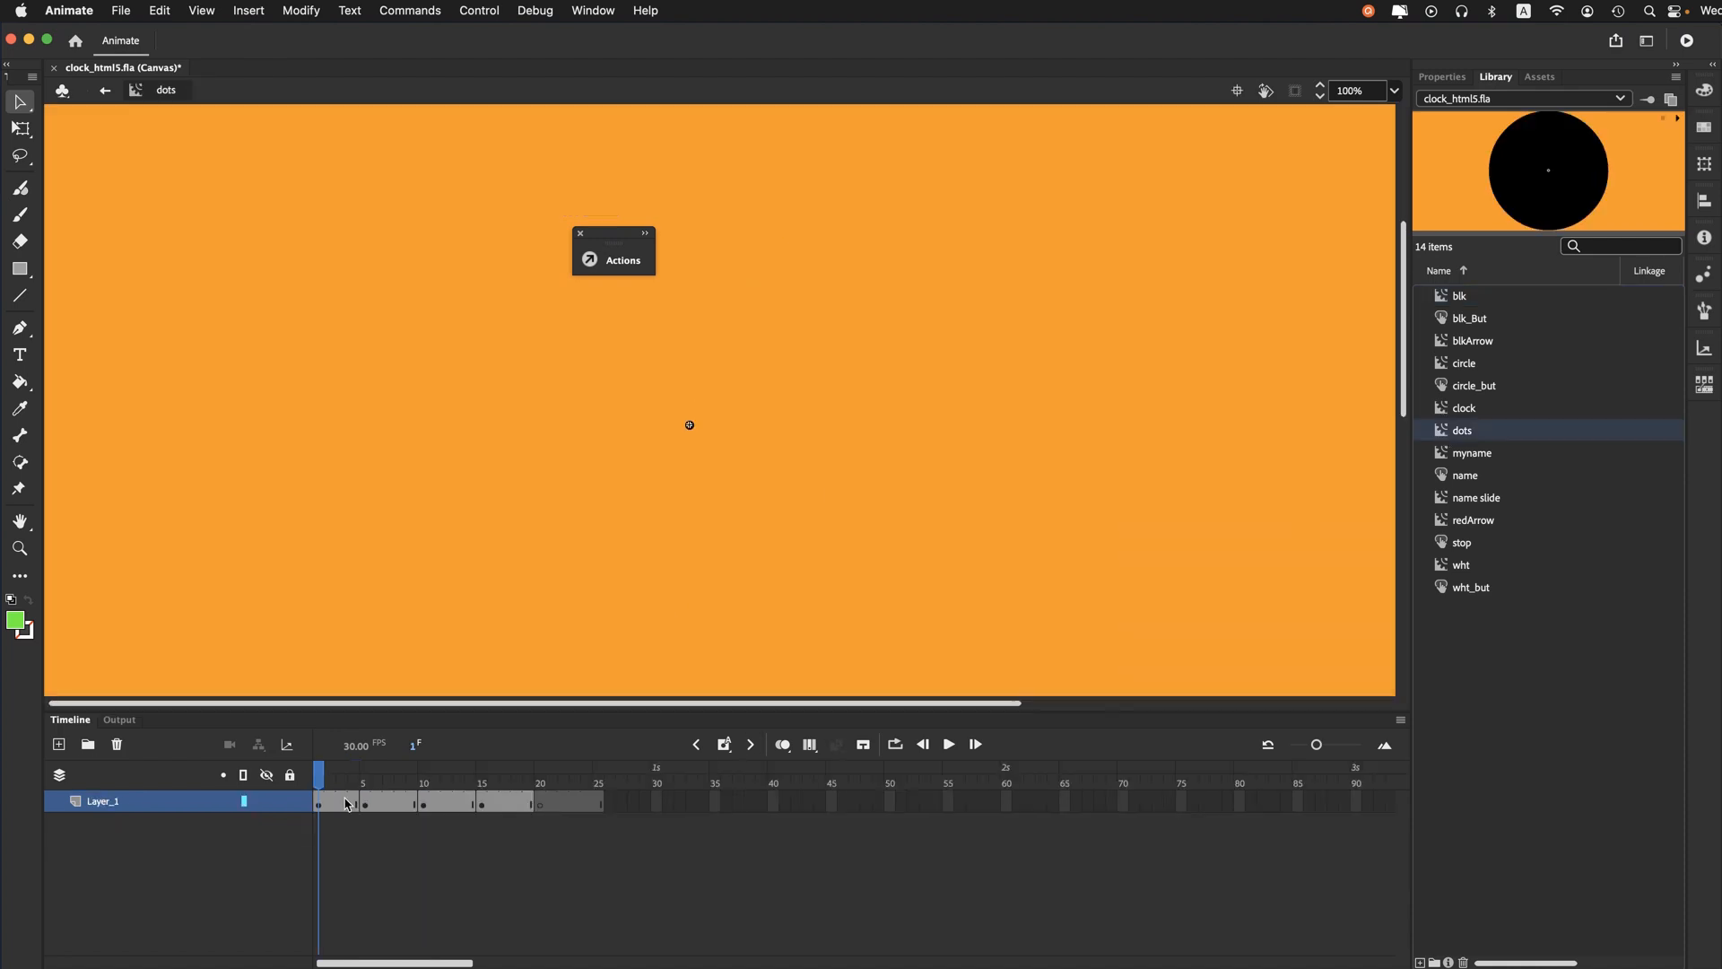
pyautogui.moveTo(315, 777); pyautogui.dragTo(252, 768)
pyautogui.click(108, 90)
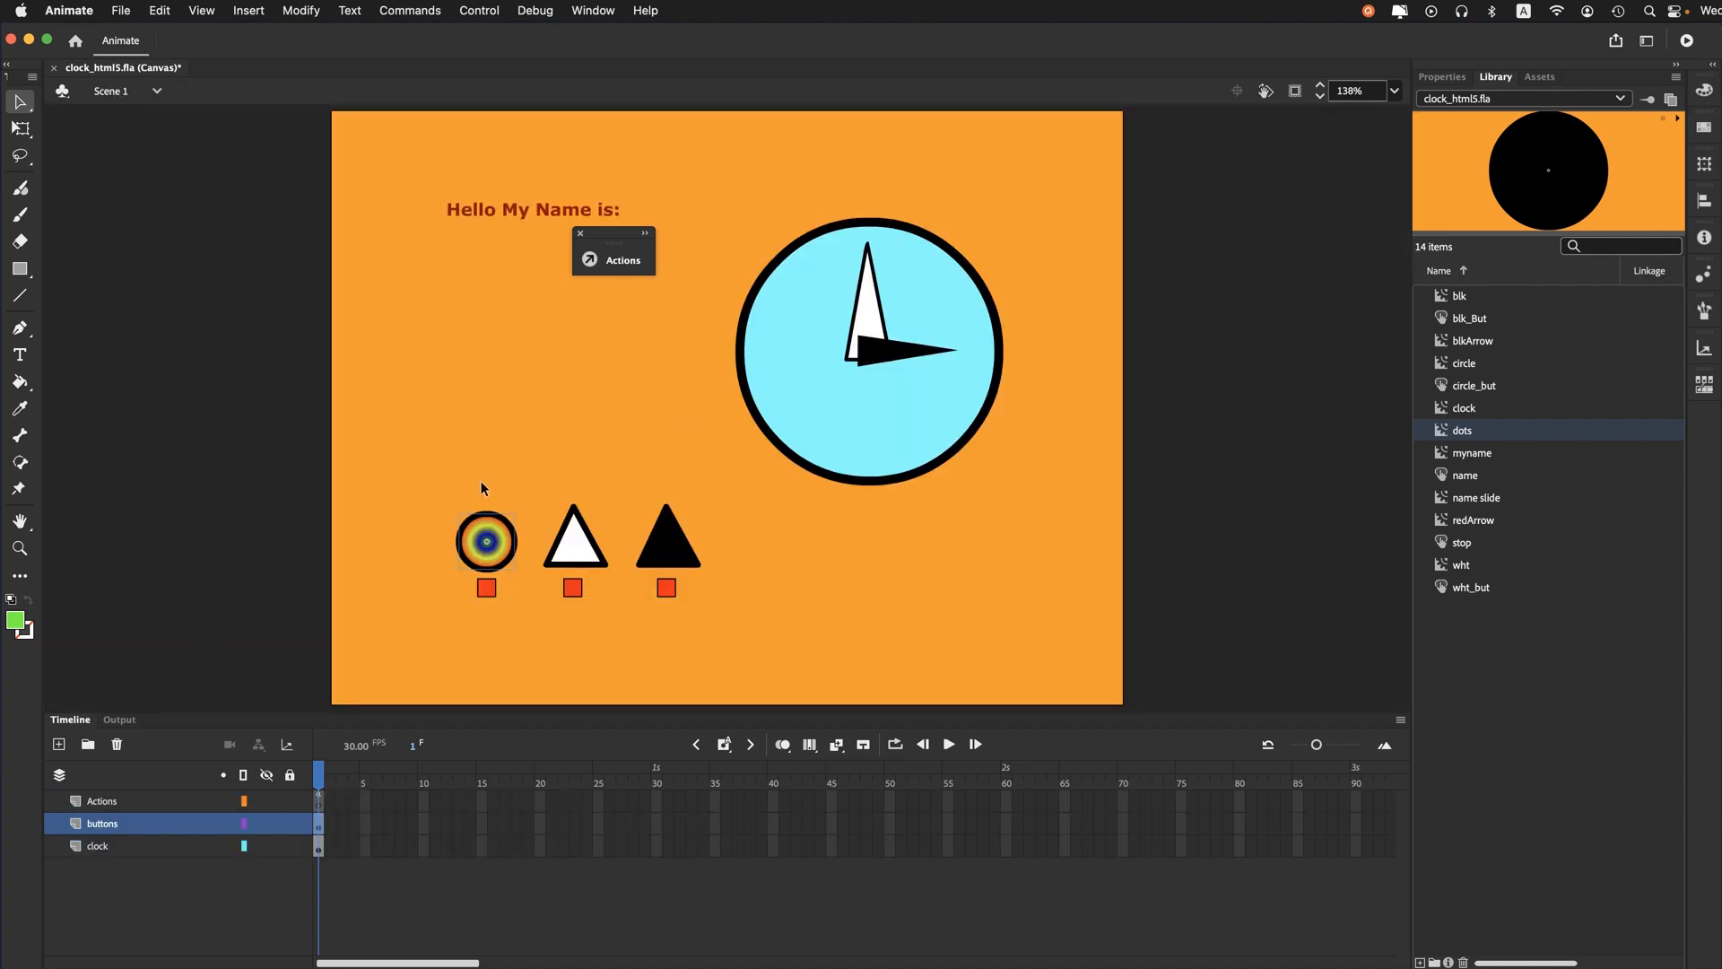
# - Open the wht_but button and examine the triangle and the dot in its Over state
pyautogui.doubleClick(557, 552)
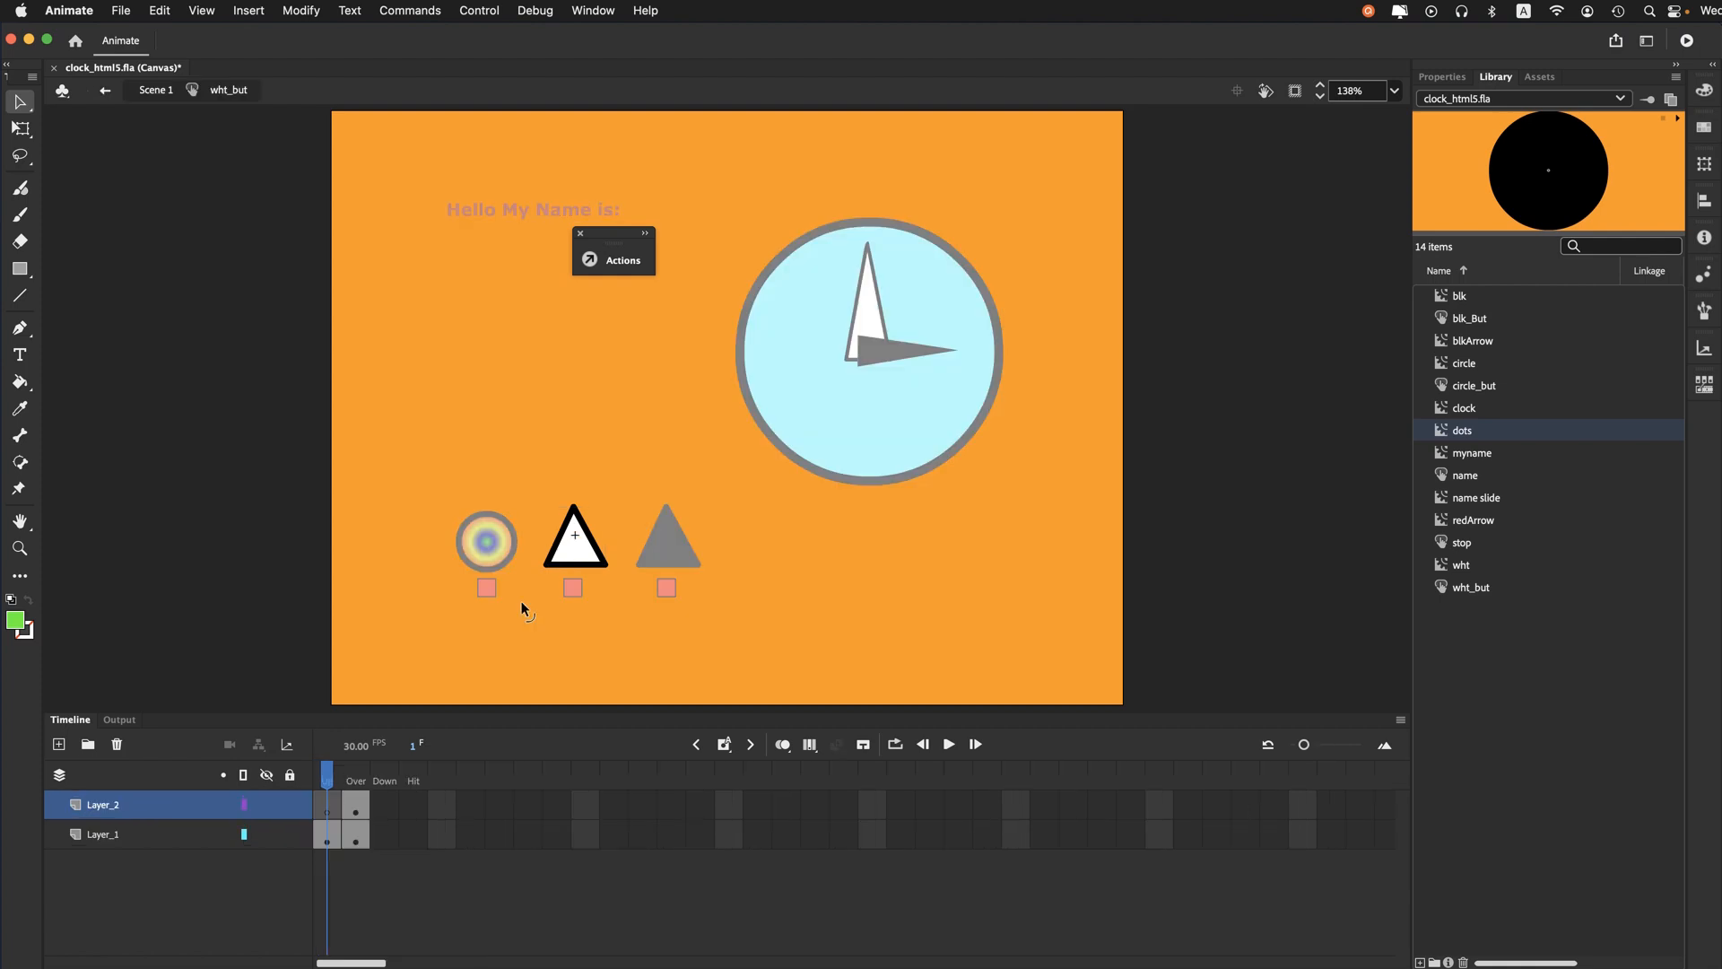
pyautogui.click(363, 778)
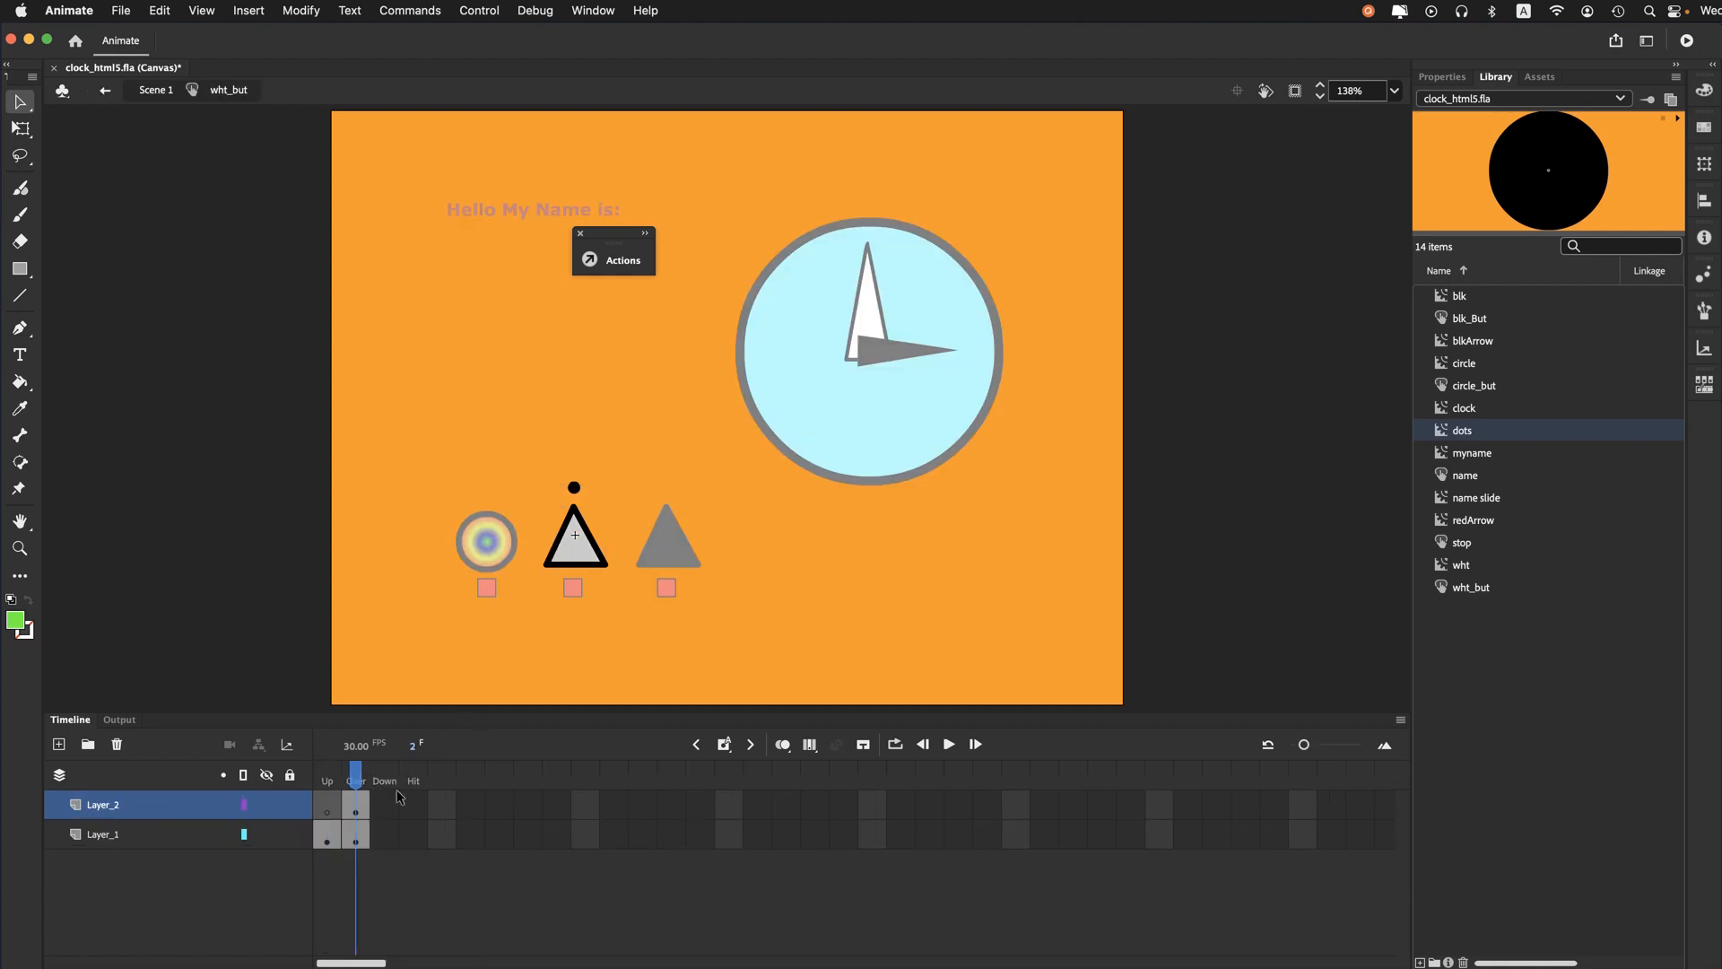
pyautogui.click(579, 562)
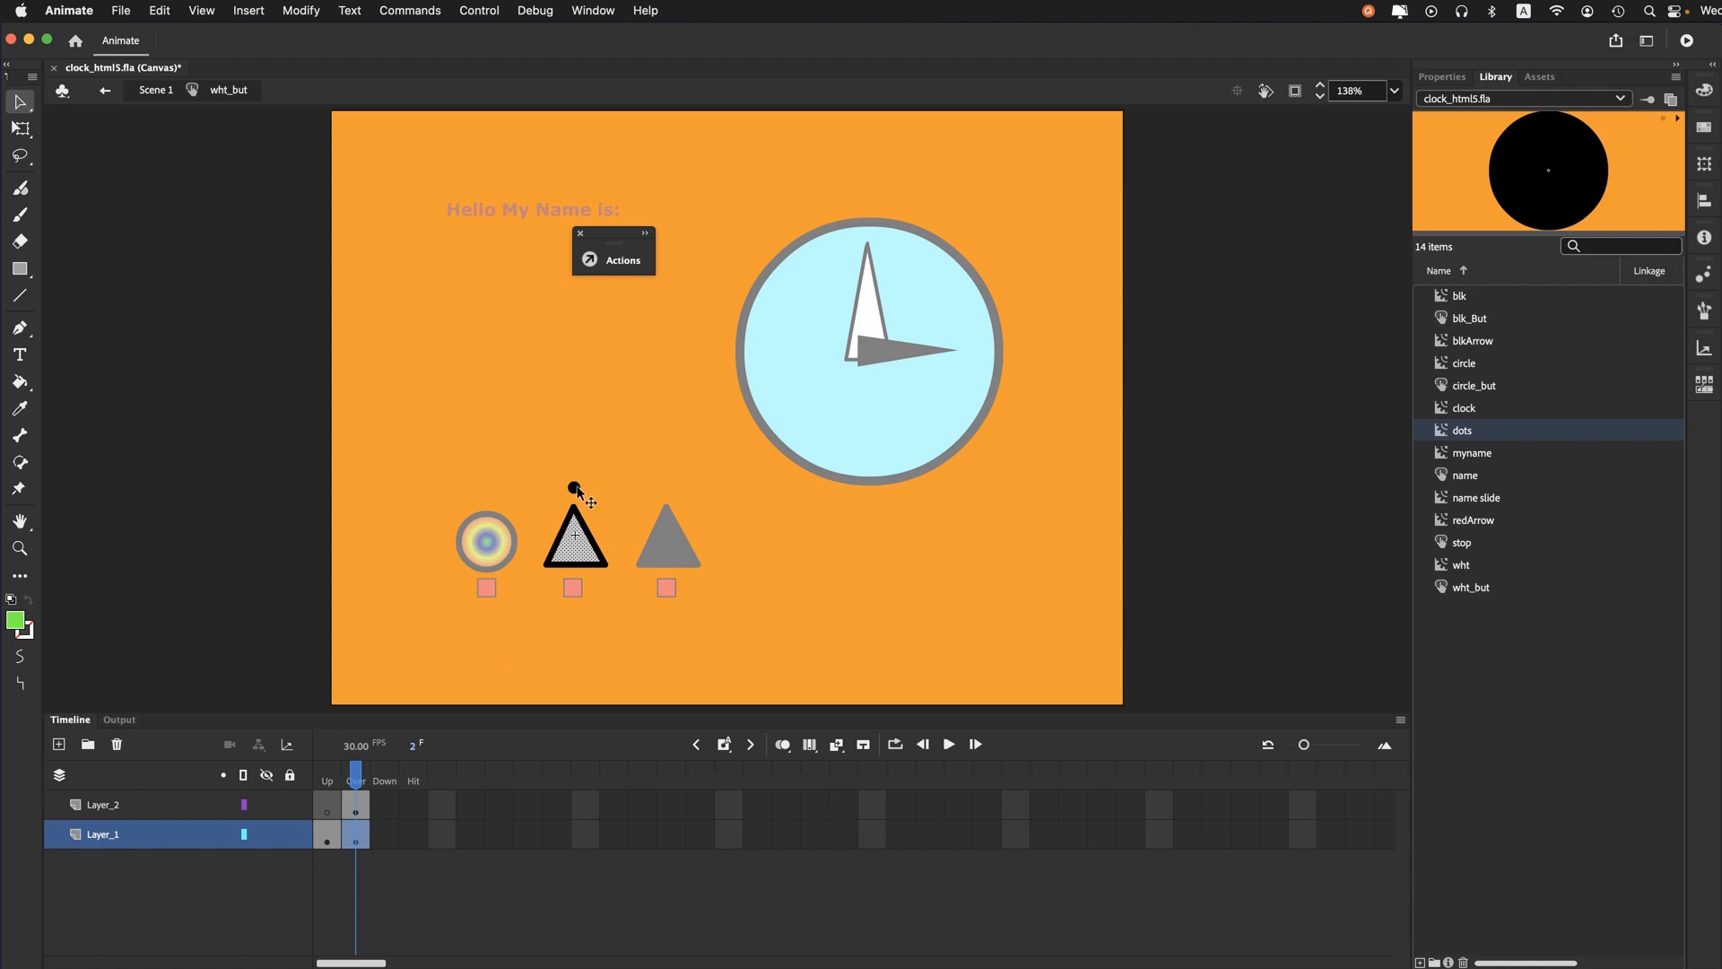
pyautogui.click(576, 489)
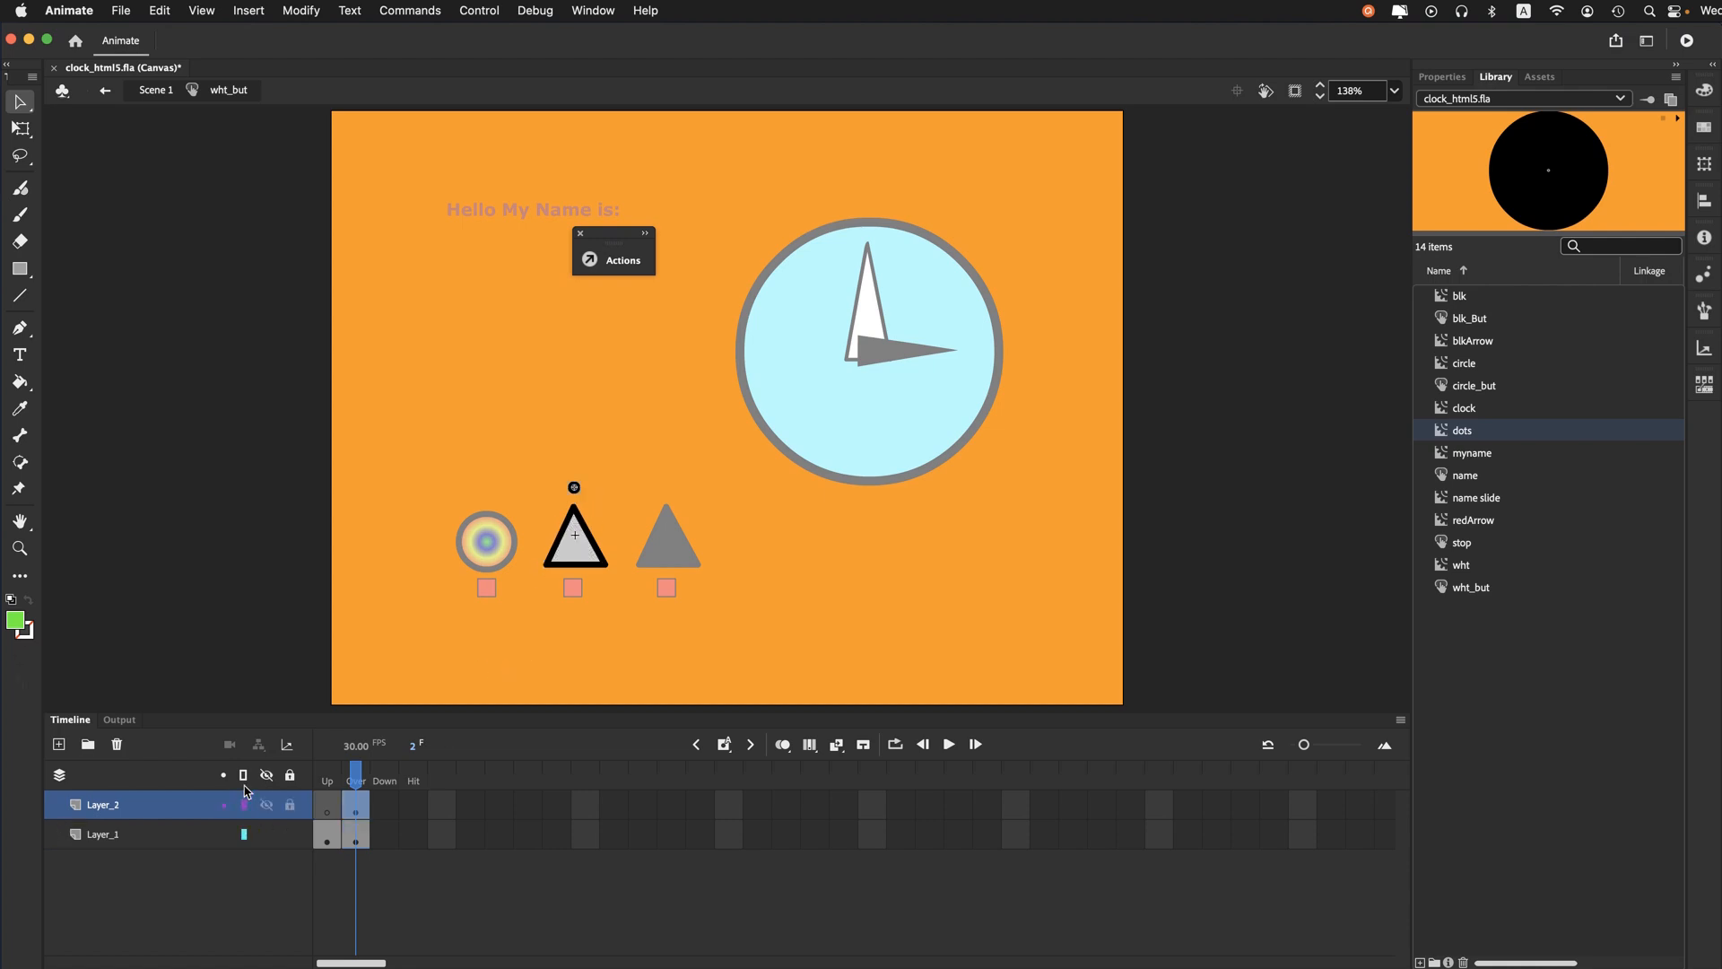
# - Open the dots clip nested in the white triangle button, scrub through its frames, and return to Scene 1
pyautogui.doubleClick(574, 488)
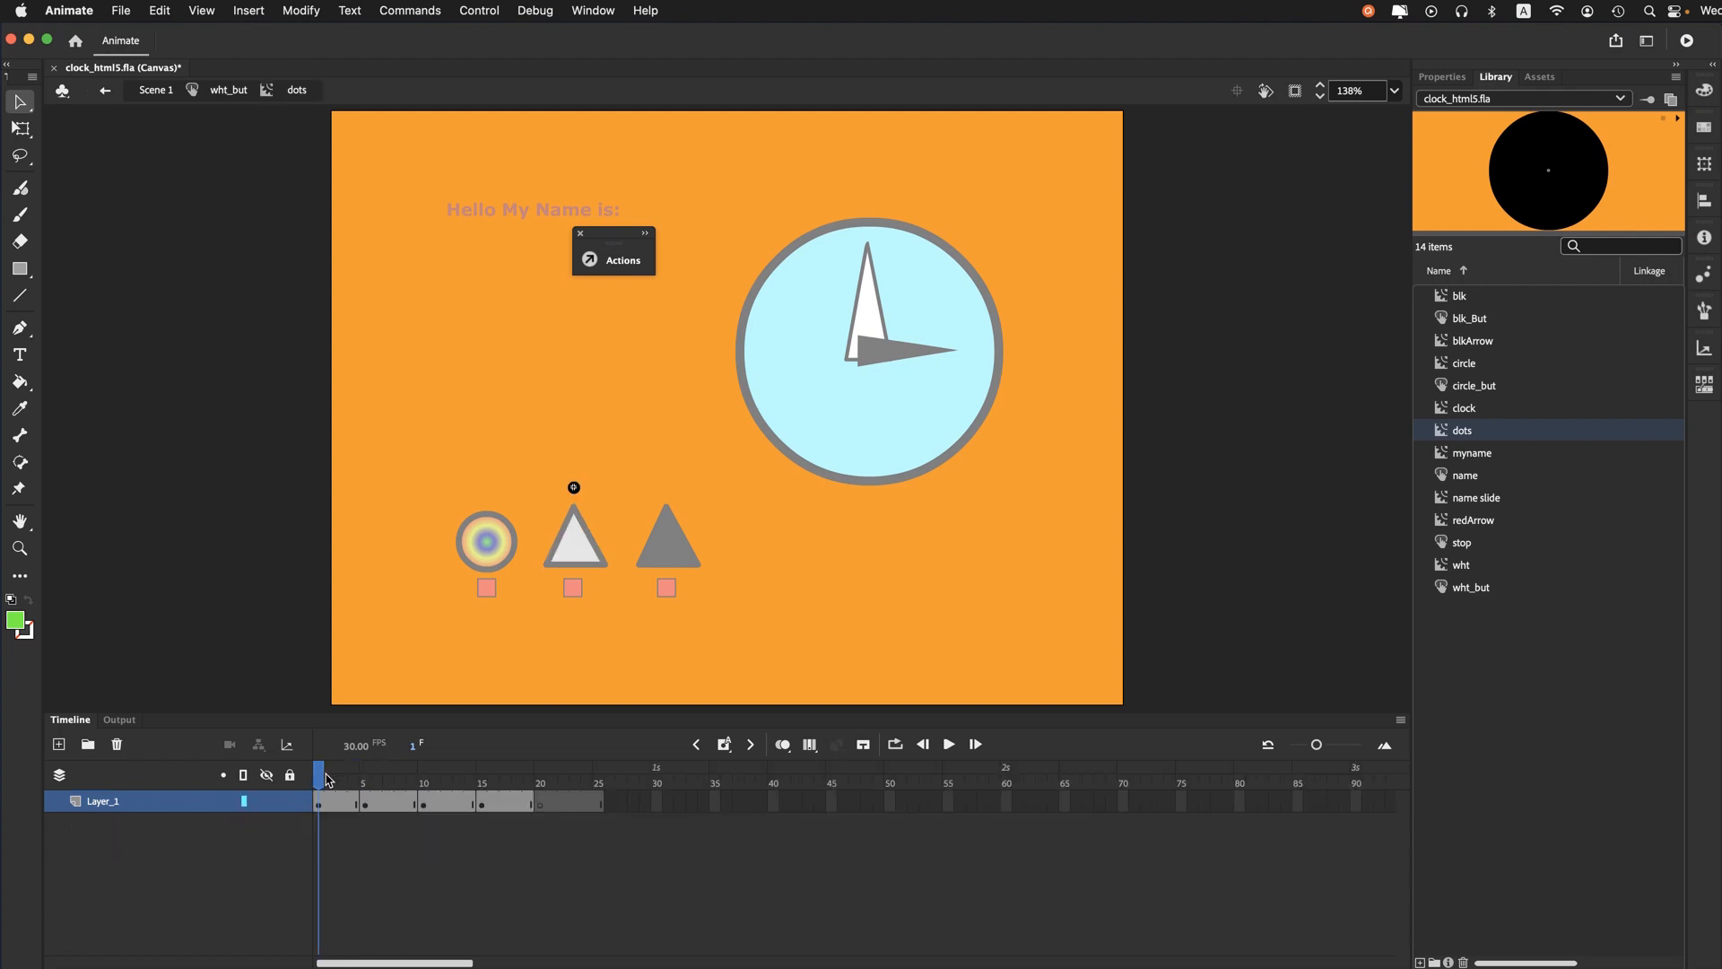
pyautogui.moveTo(324, 778)
pyautogui.mouseDown()
pyautogui.moveTo(582, 758)
pyautogui.moveTo(278, 780)
pyautogui.mouseUp()
pyautogui.click(221, 93)
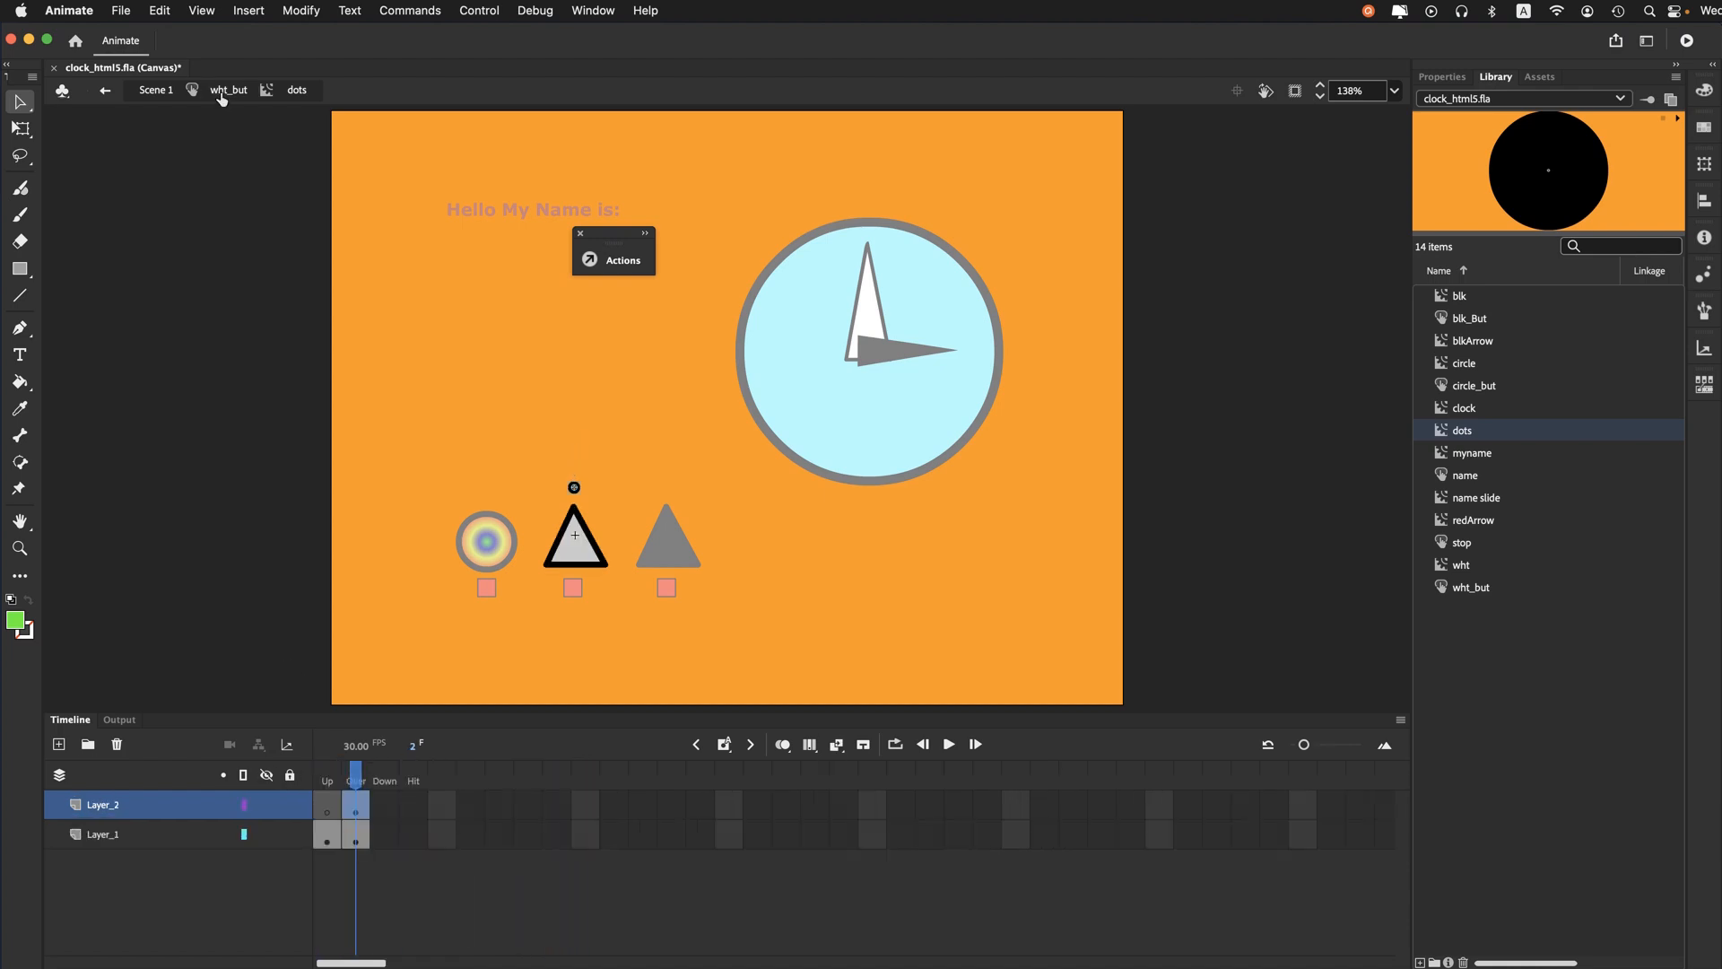
pyautogui.click(158, 92)
# - Open the blk_But button, inspect the triangle in its Over state, and return to Scene 1
pyautogui.doubleClick(688, 555)
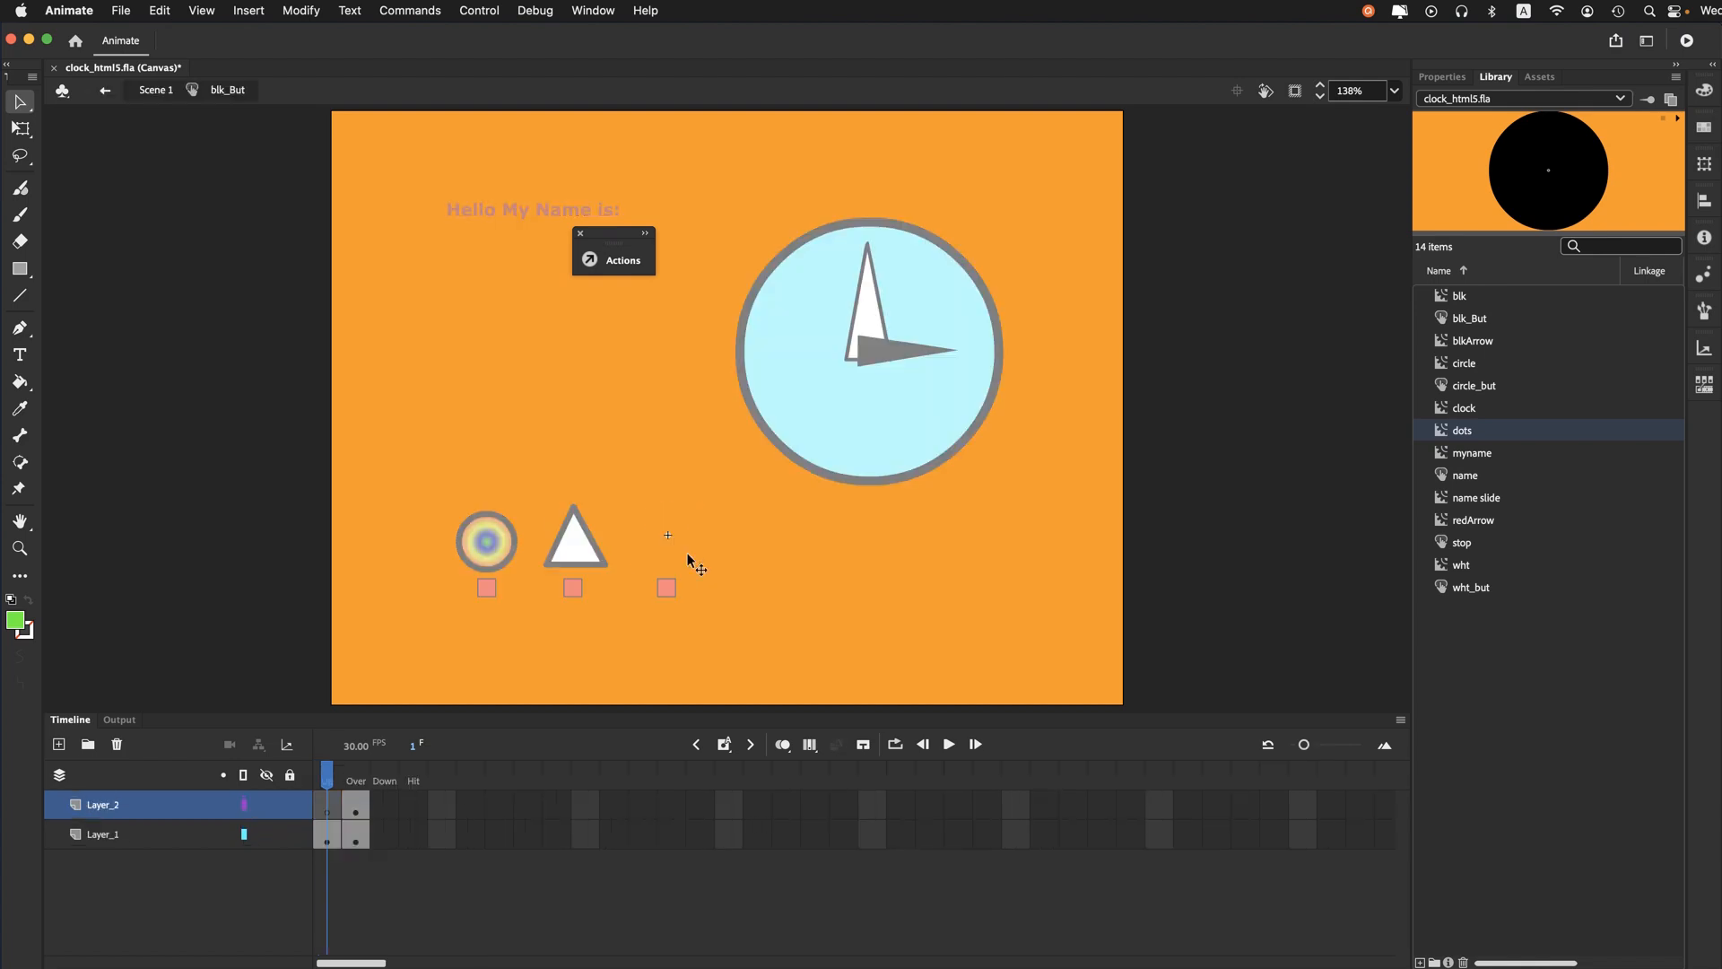
pyautogui.click(359, 771)
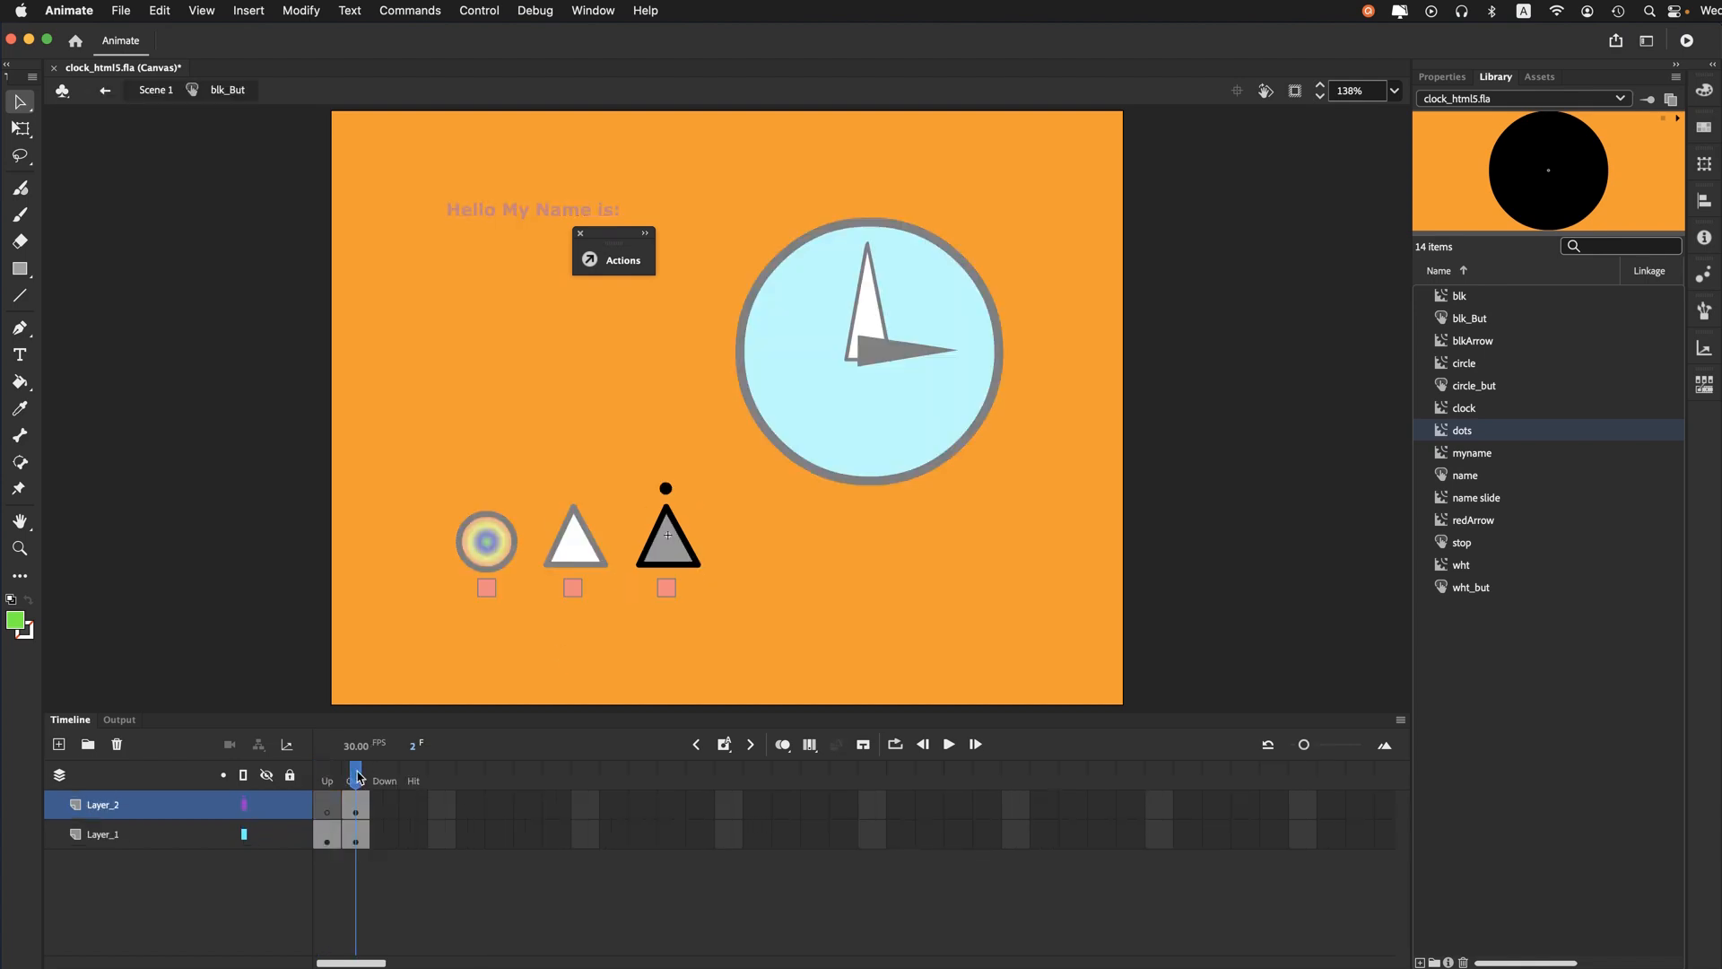
pyautogui.click(664, 558)
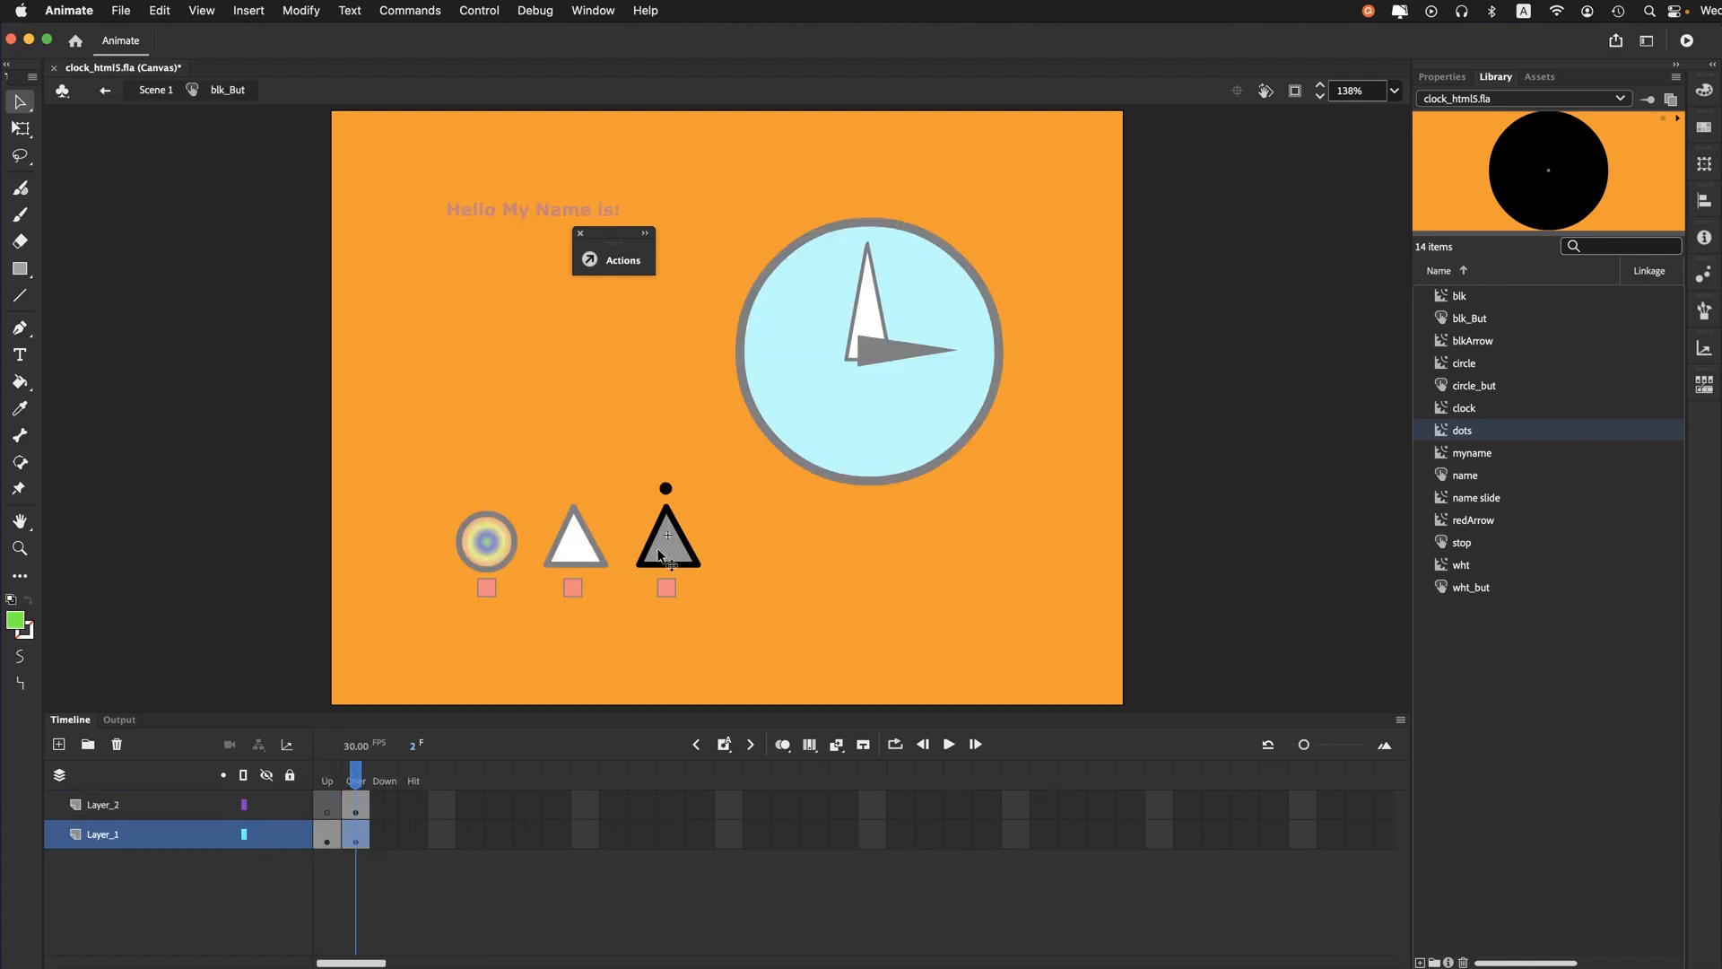
pyautogui.click(148, 90)
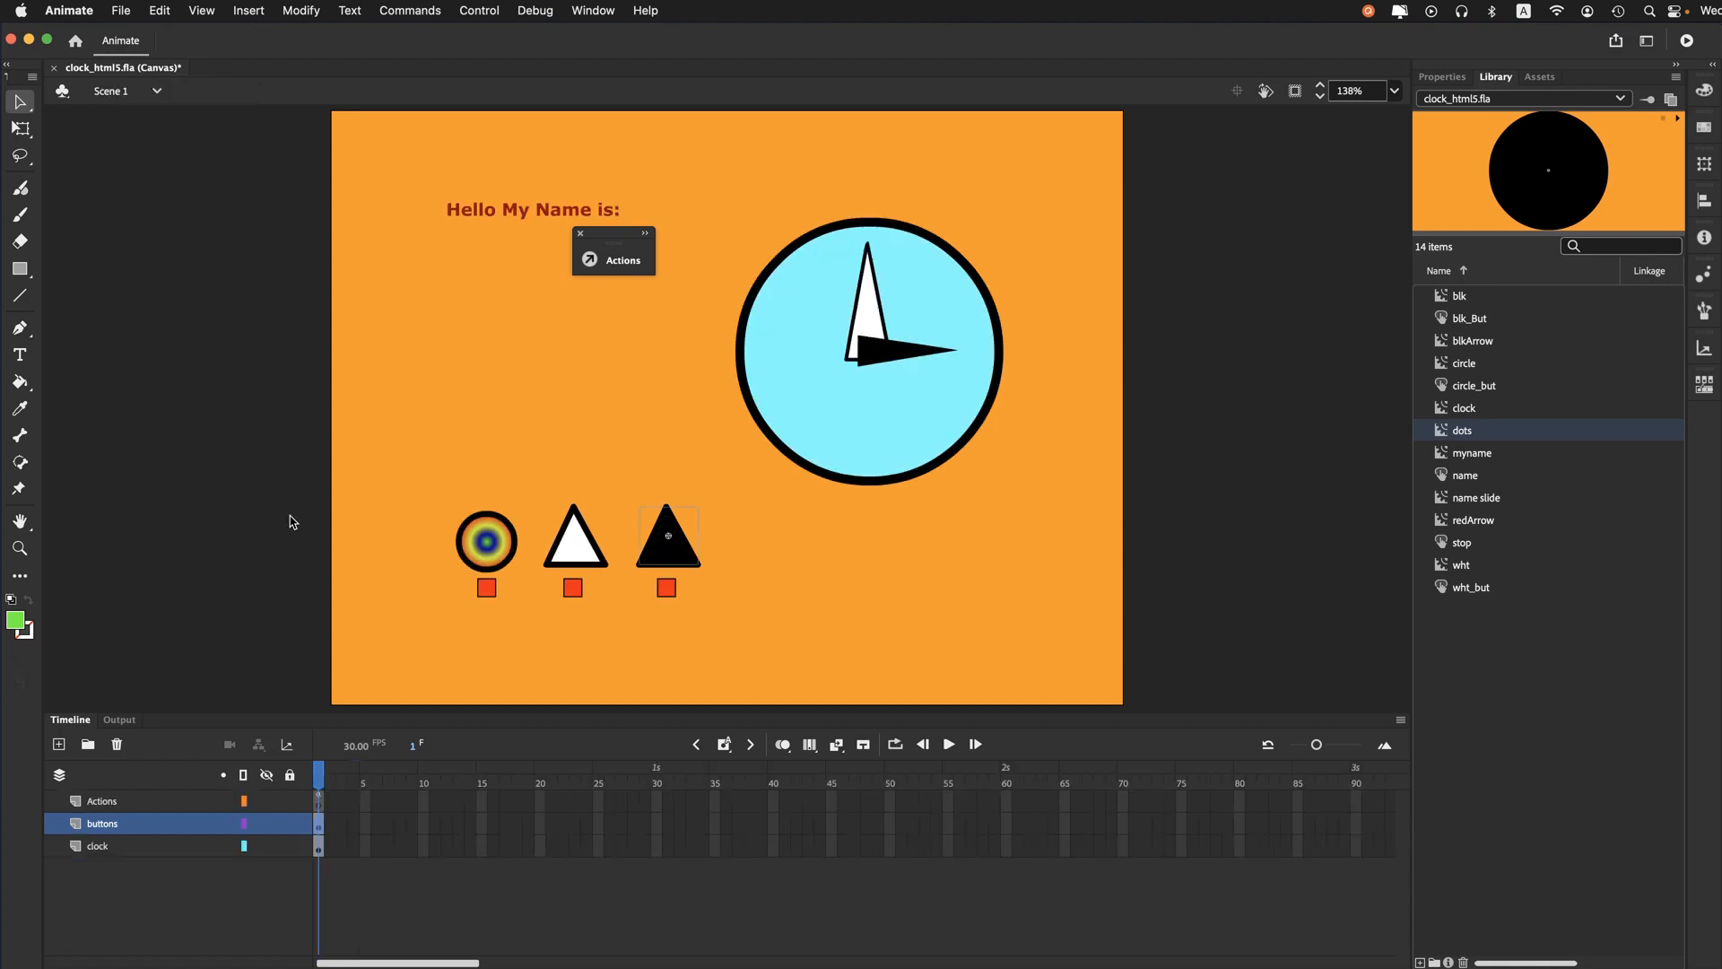
# - Open the stop button below the circle, compare its Up and Over states, and return to Scene 1
pyautogui.doubleClick(481, 589)
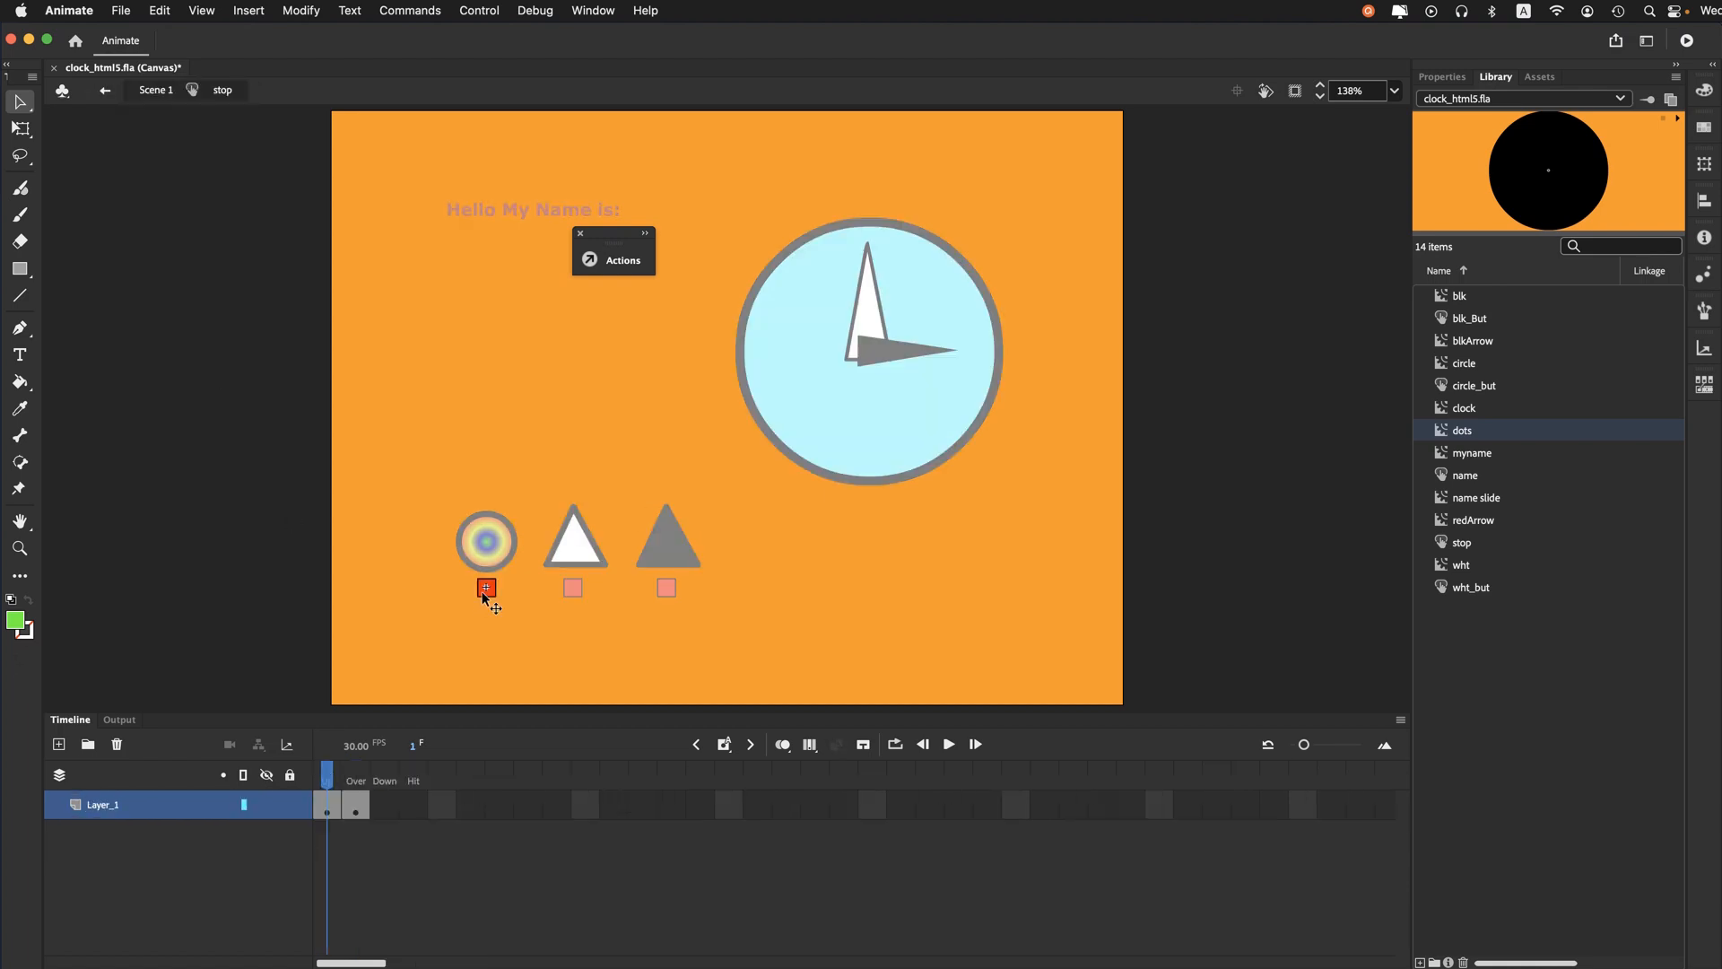
pyautogui.click(355, 780)
pyautogui.click(333, 782)
pyautogui.click(358, 782)
pyautogui.click(331, 788)
pyautogui.click(356, 784)
pyautogui.click(330, 786)
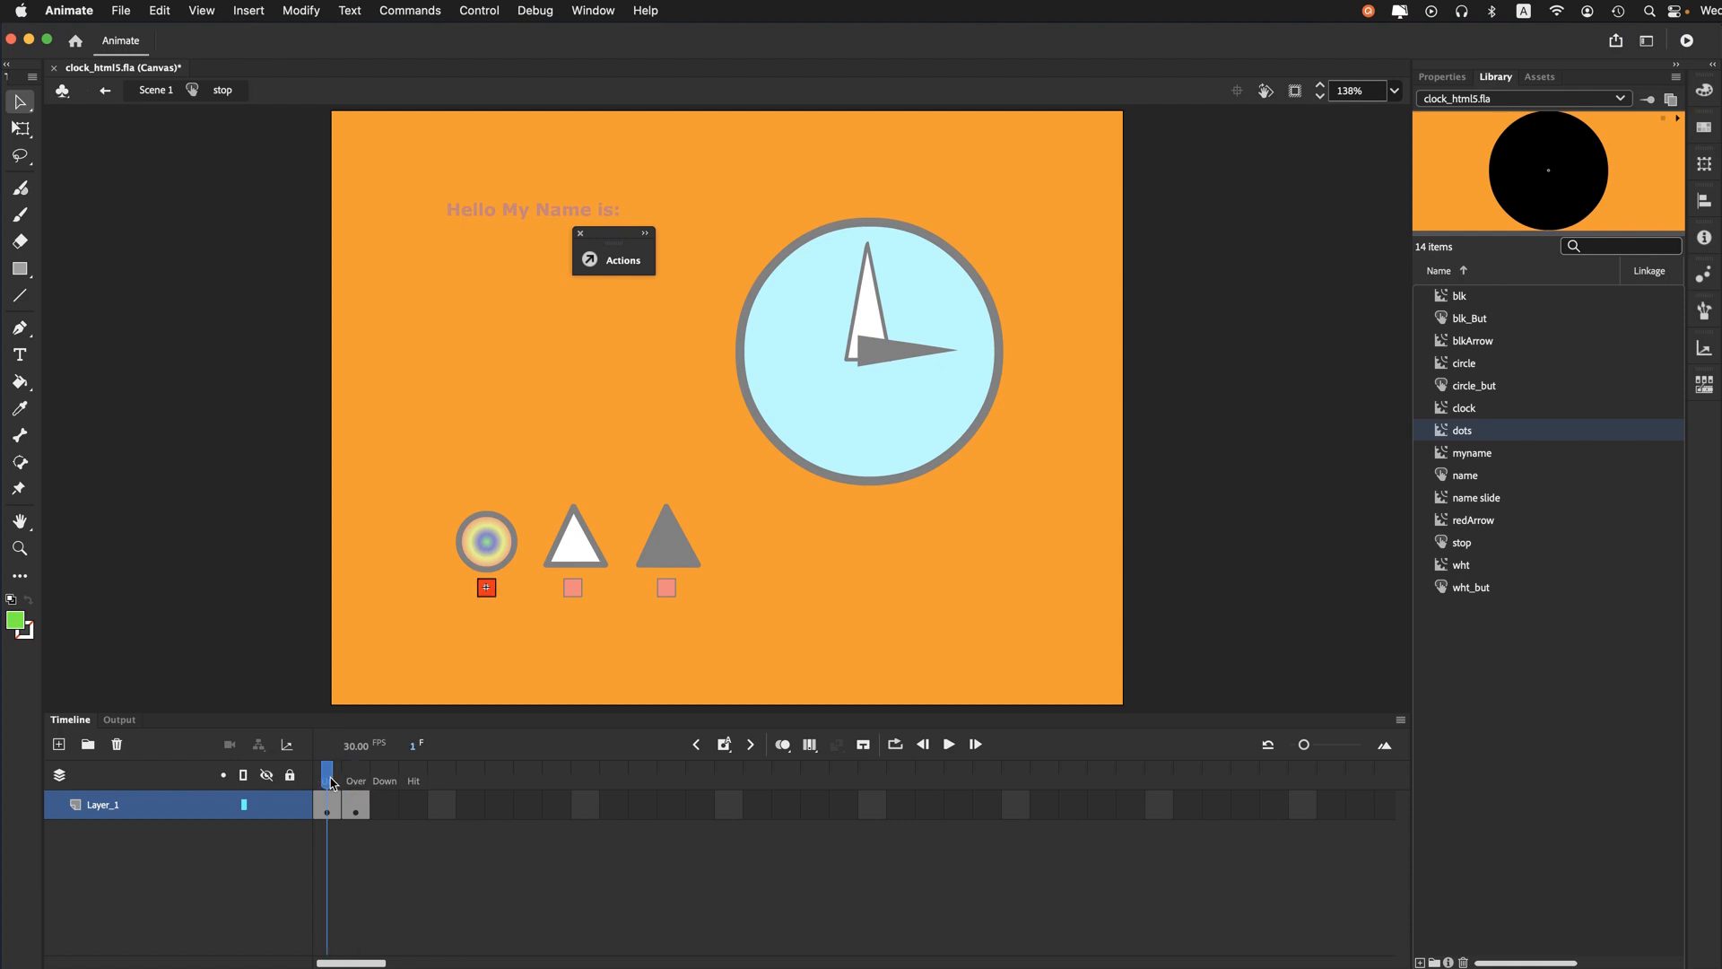
pyautogui.click(155, 91)
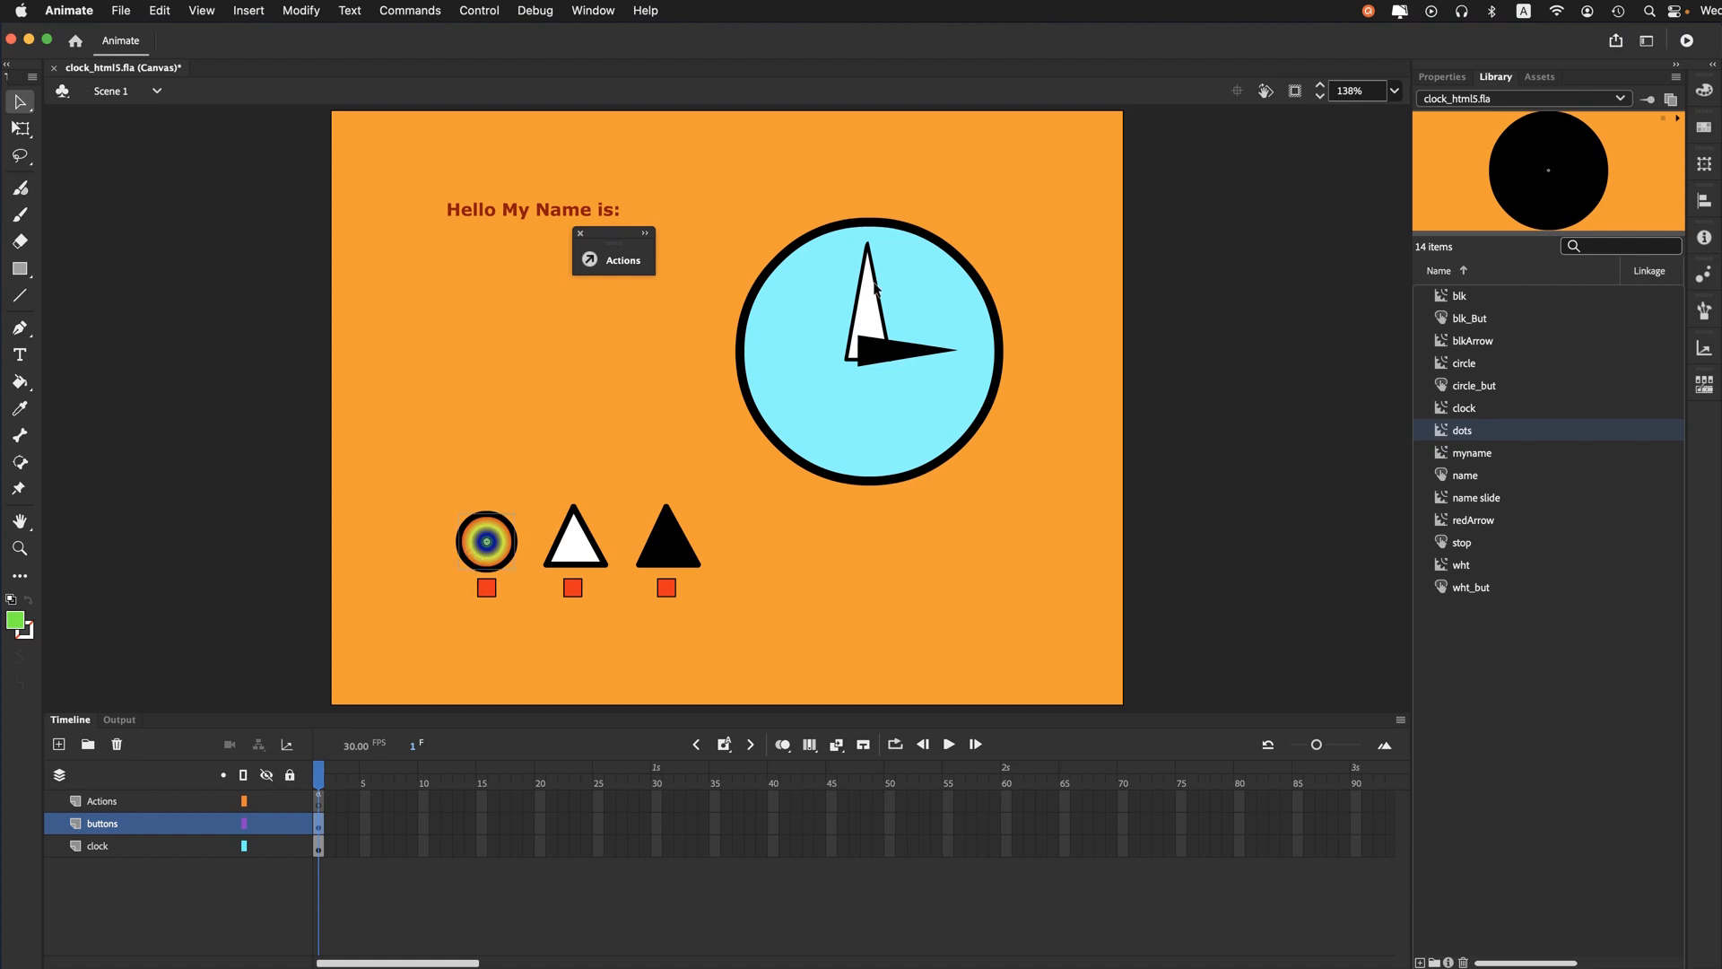
# - Check the instance names of the shape buttons, stop buttons, name button and clock movie clip in their properties
pyautogui.click(1453, 79)
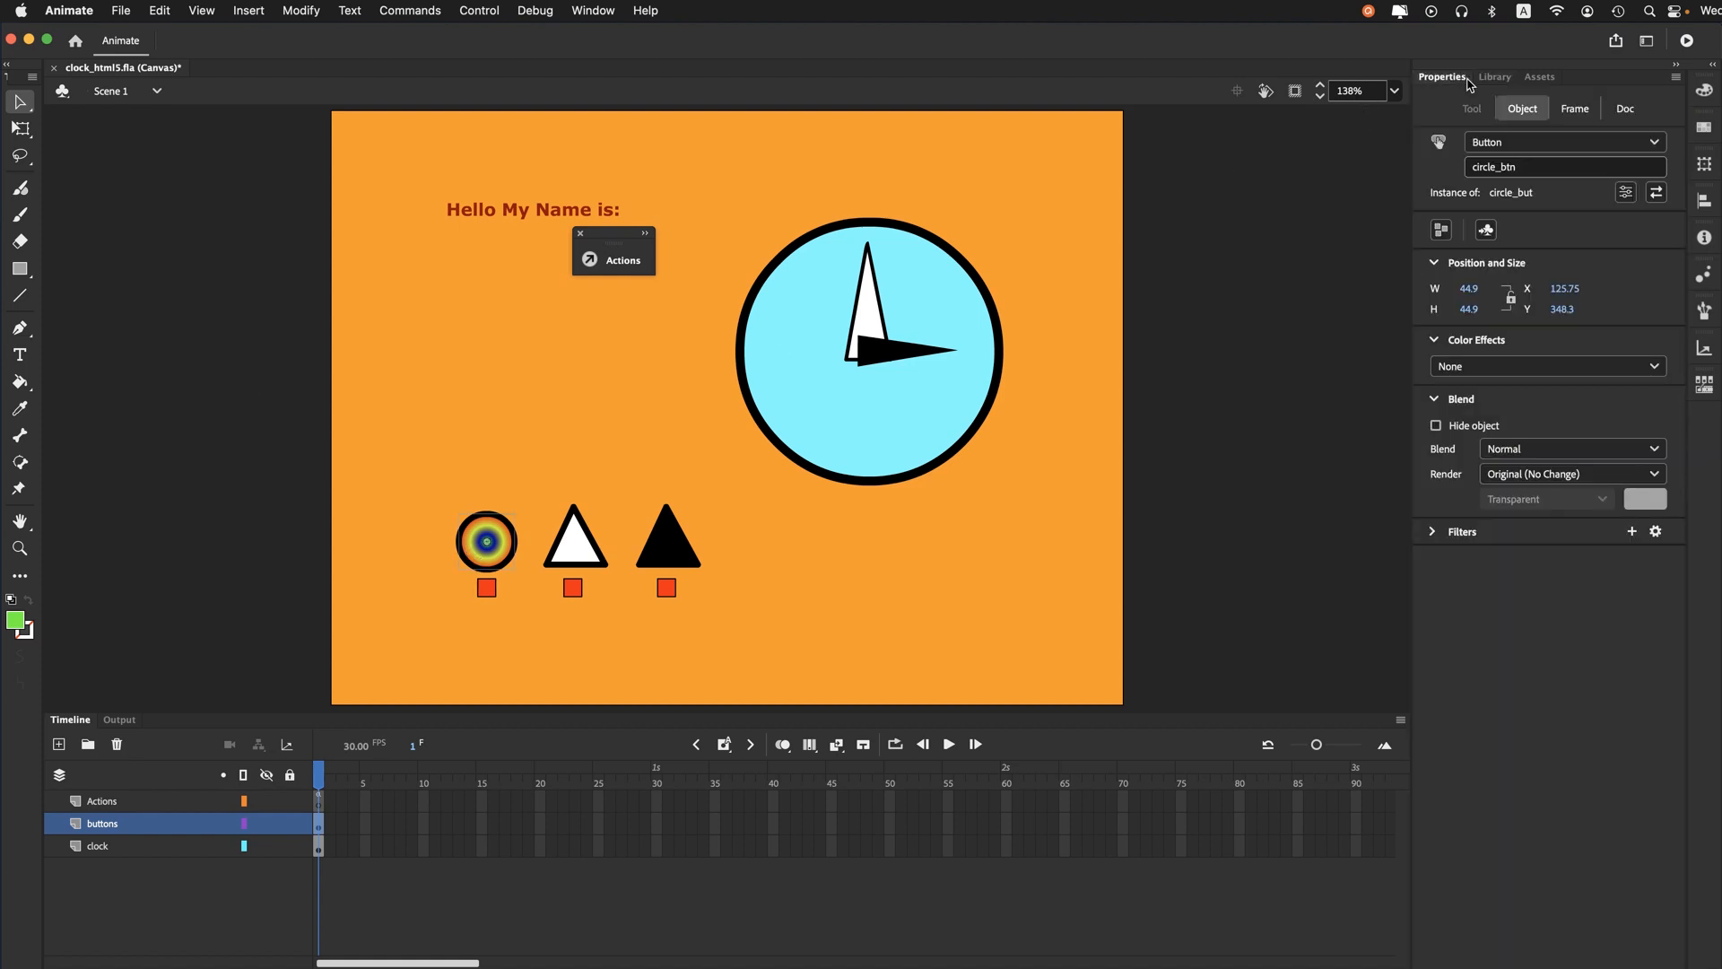
pyautogui.click(579, 556)
pyautogui.click(666, 554)
pyautogui.click(667, 595)
pyautogui.click(486, 588)
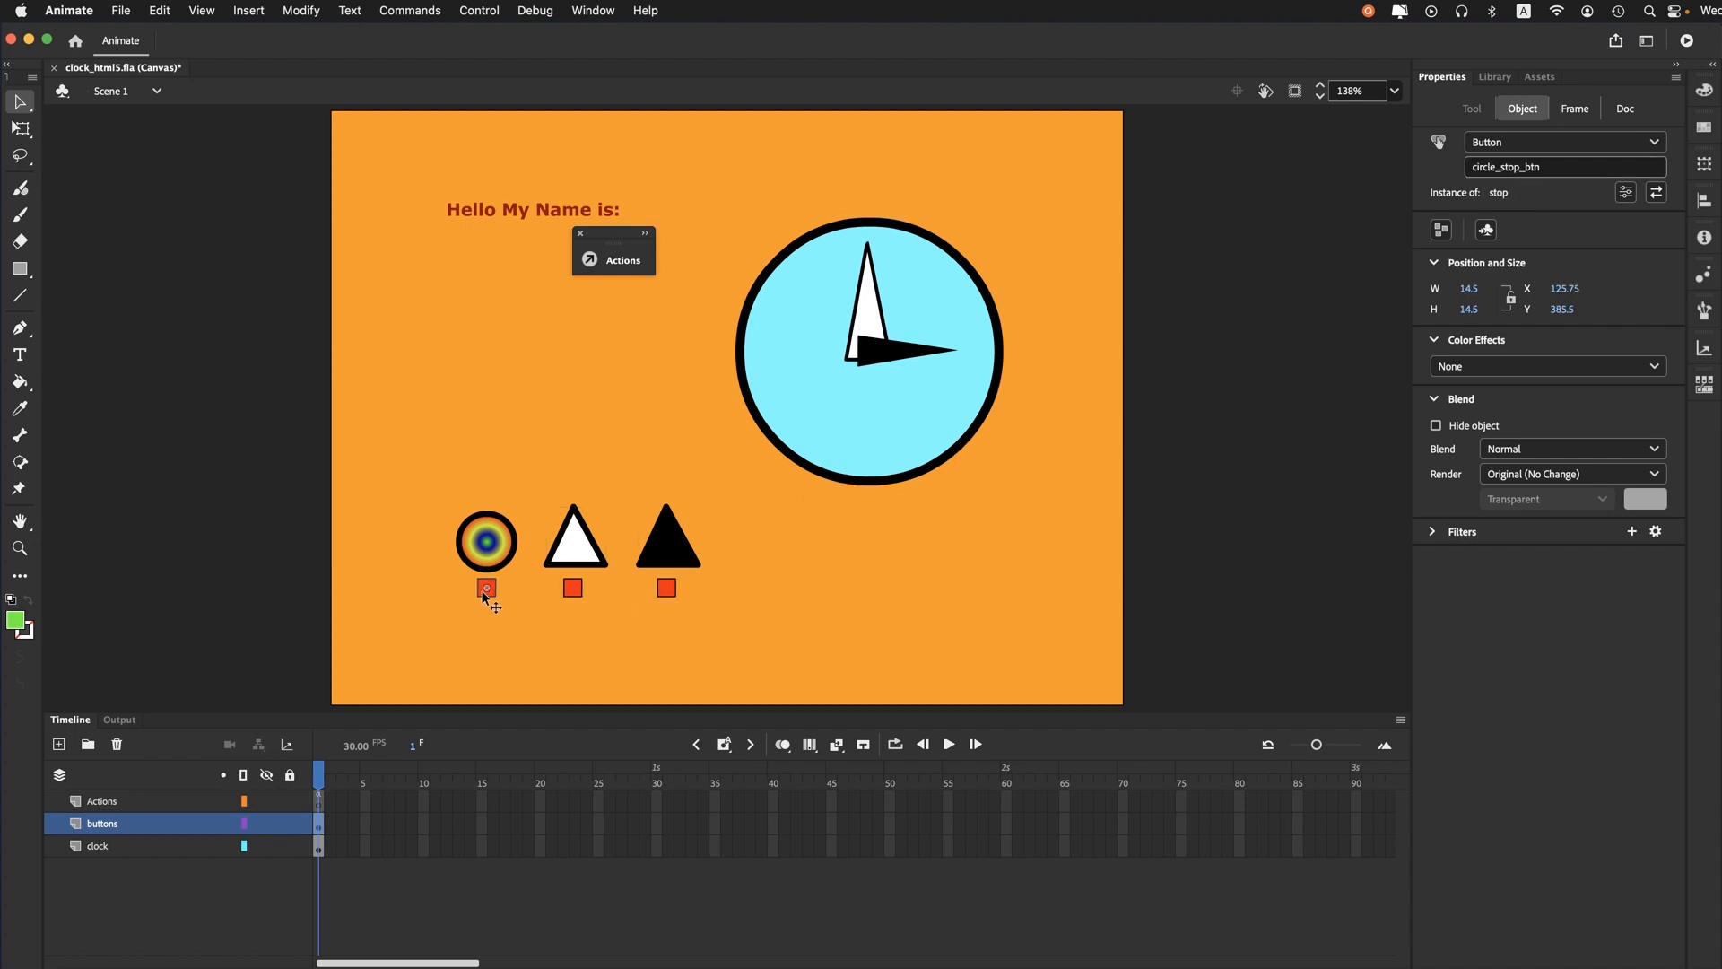
pyautogui.click(472, 213)
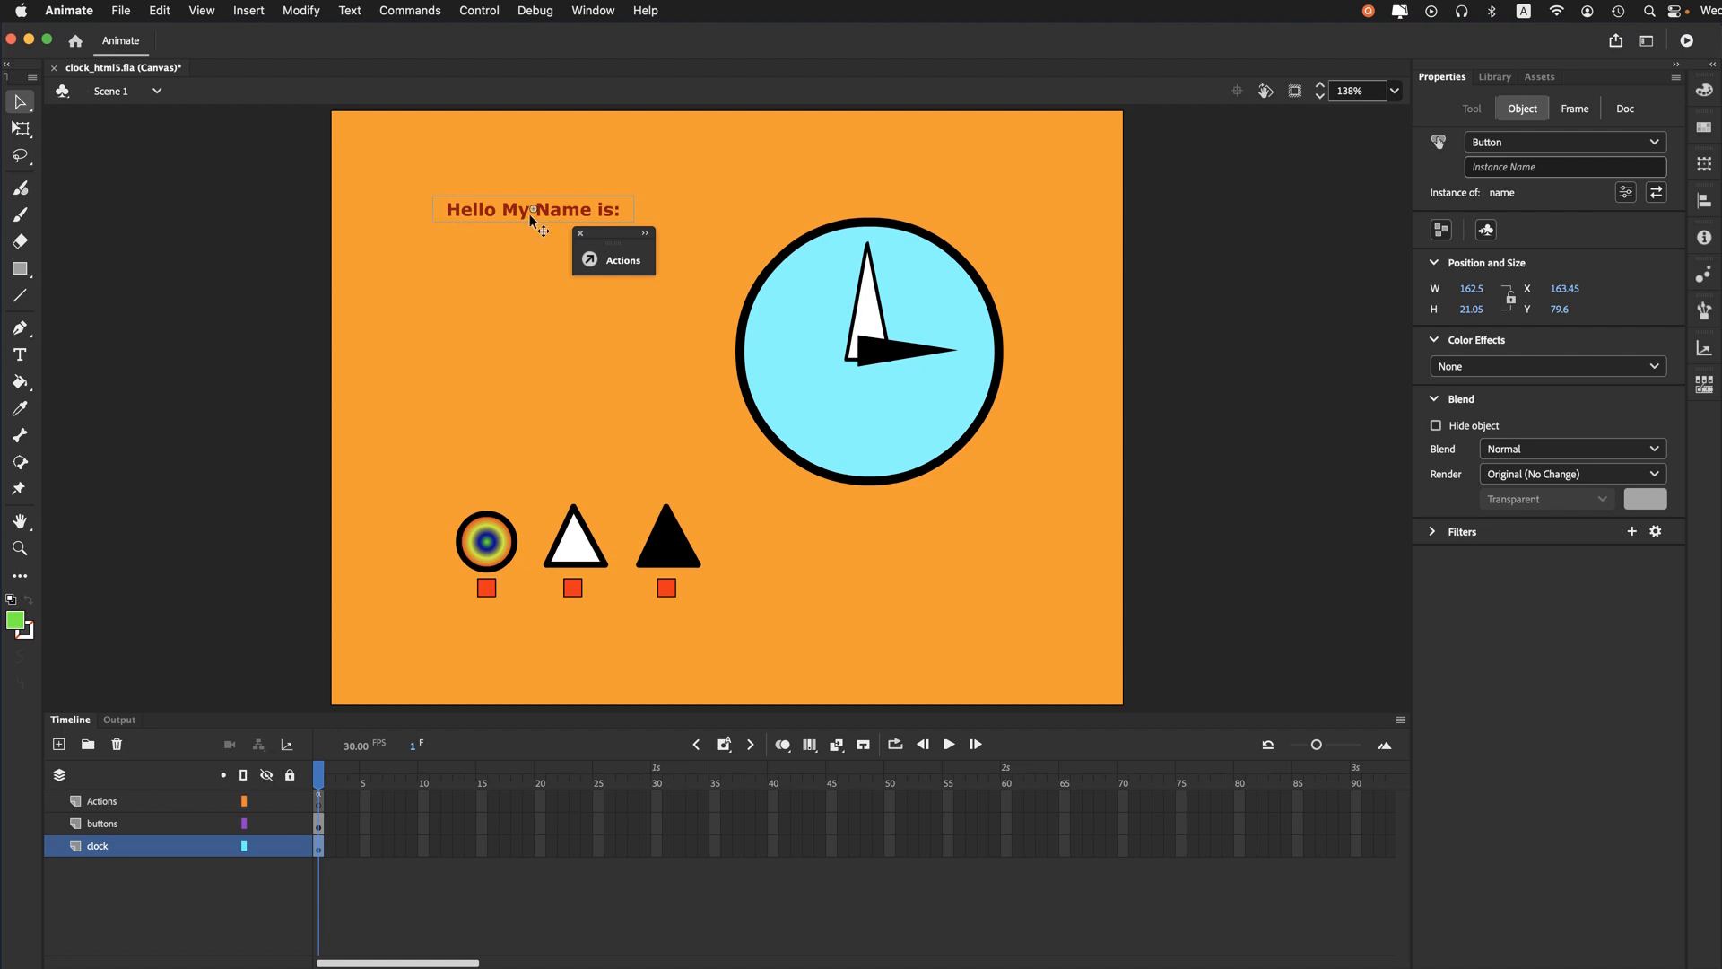
pyautogui.click(895, 421)
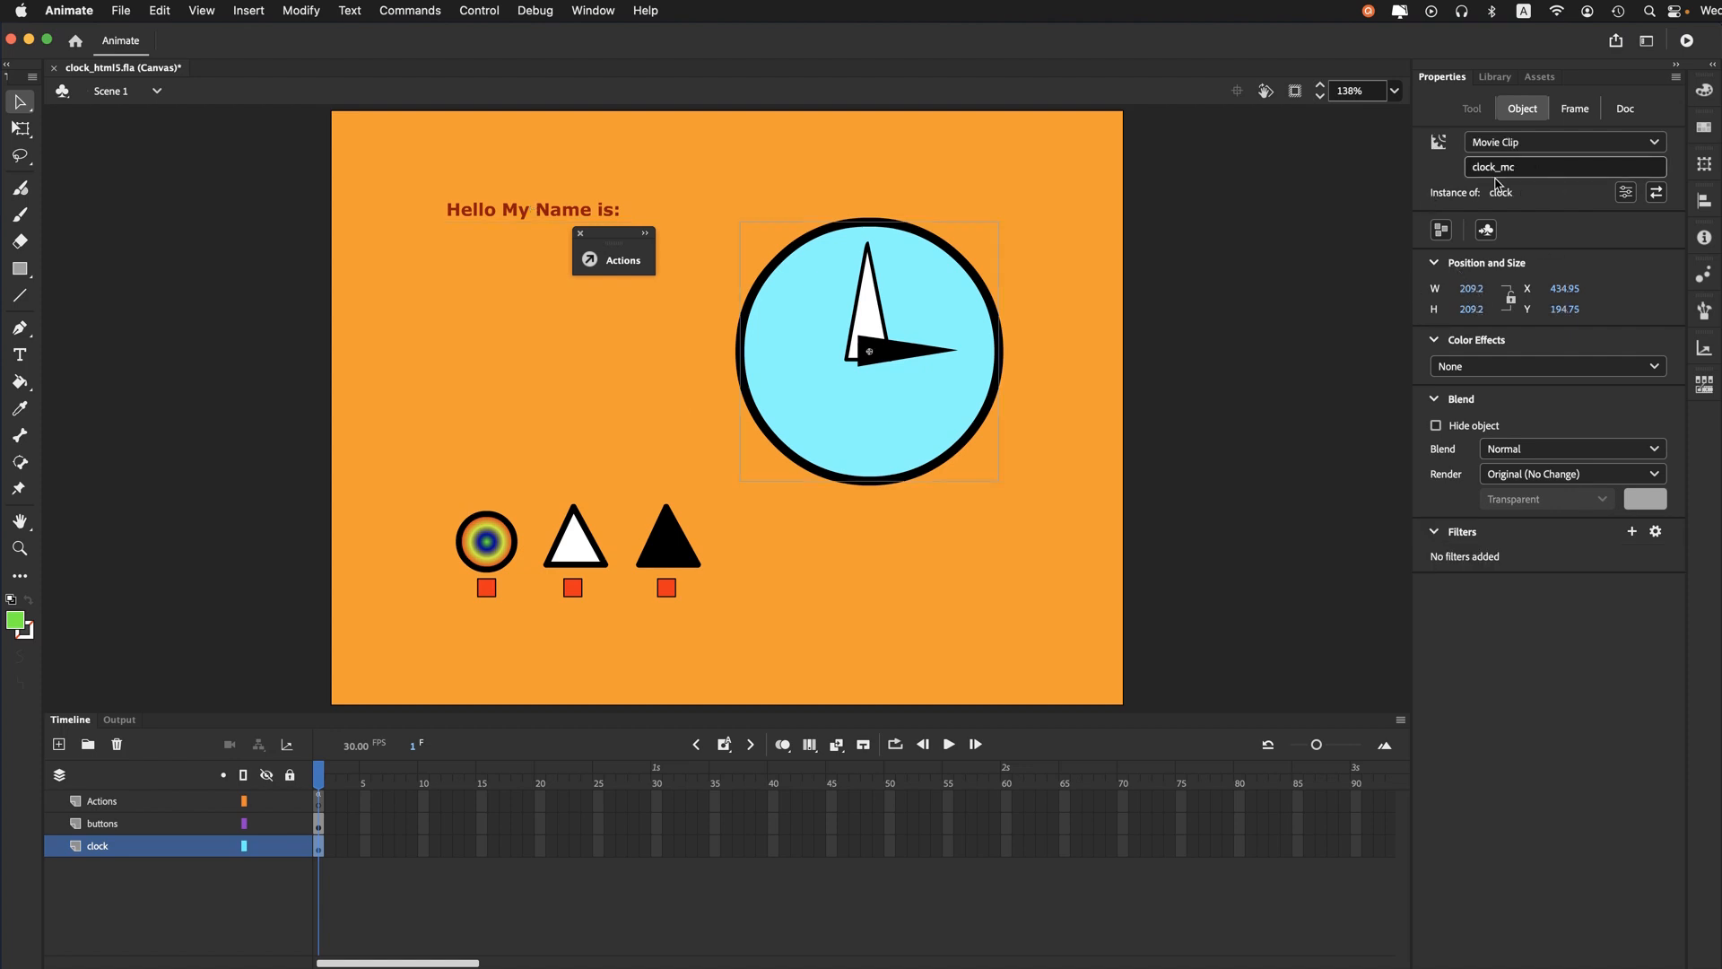
# - Open the clock movie clip and examine the contents of its blk, white and circle layers
pyautogui.doubleClick(853, 429)
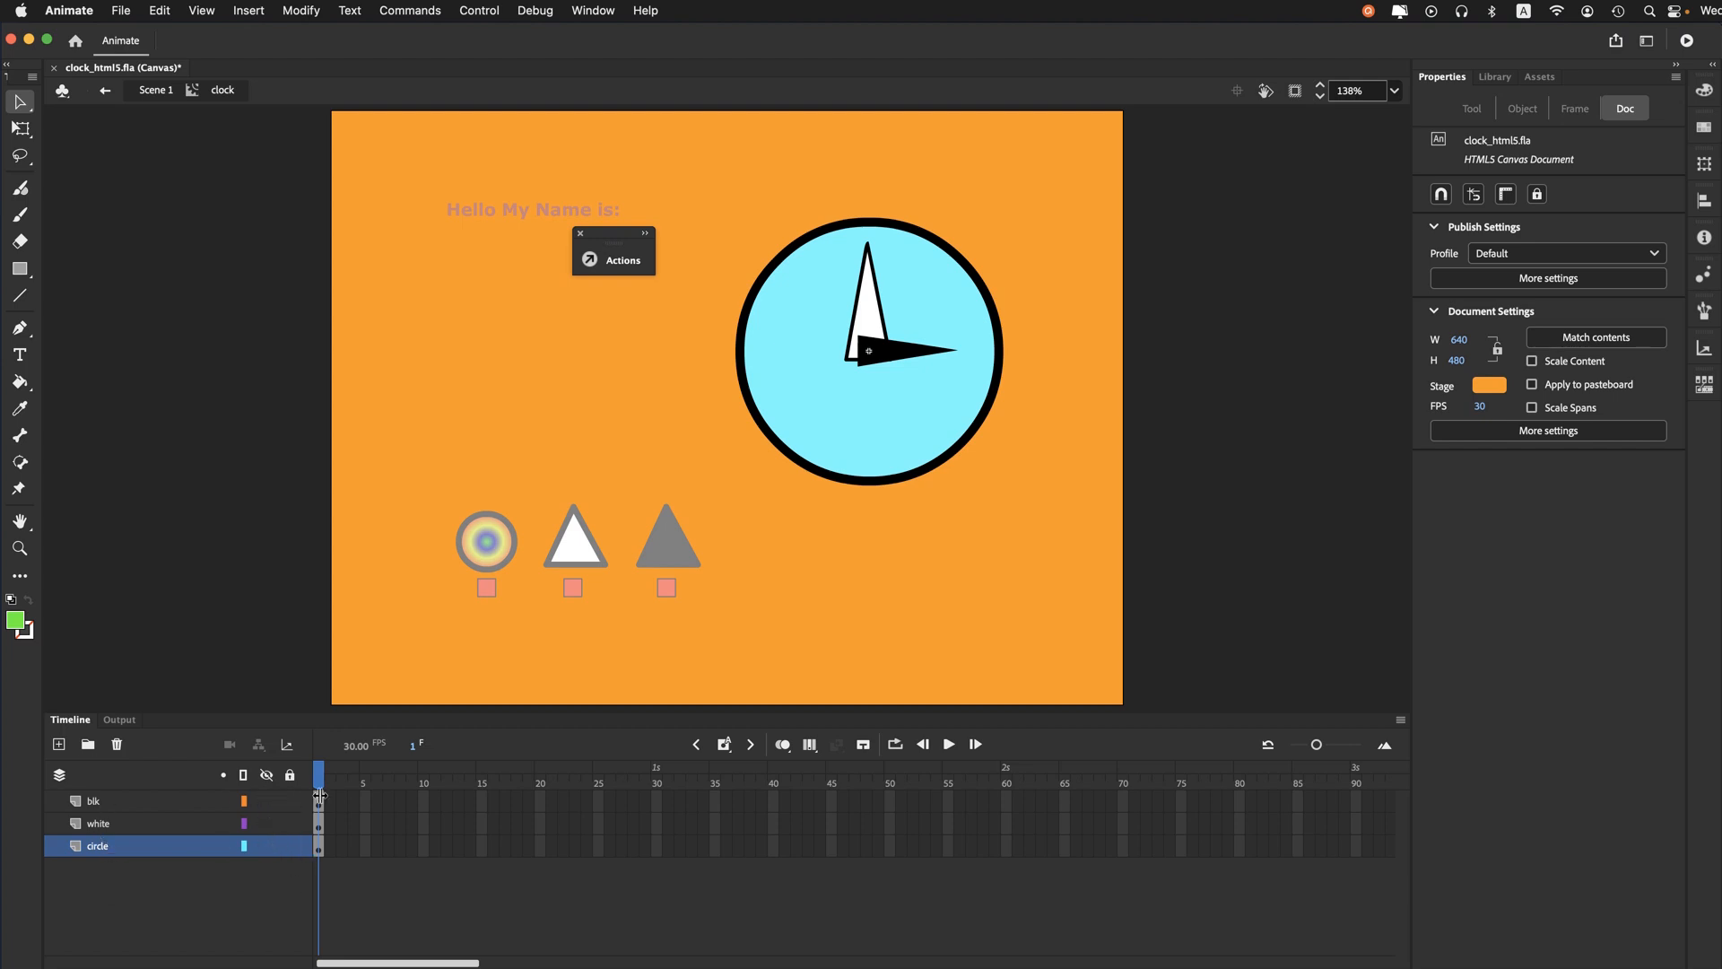
pyautogui.click(154, 90)
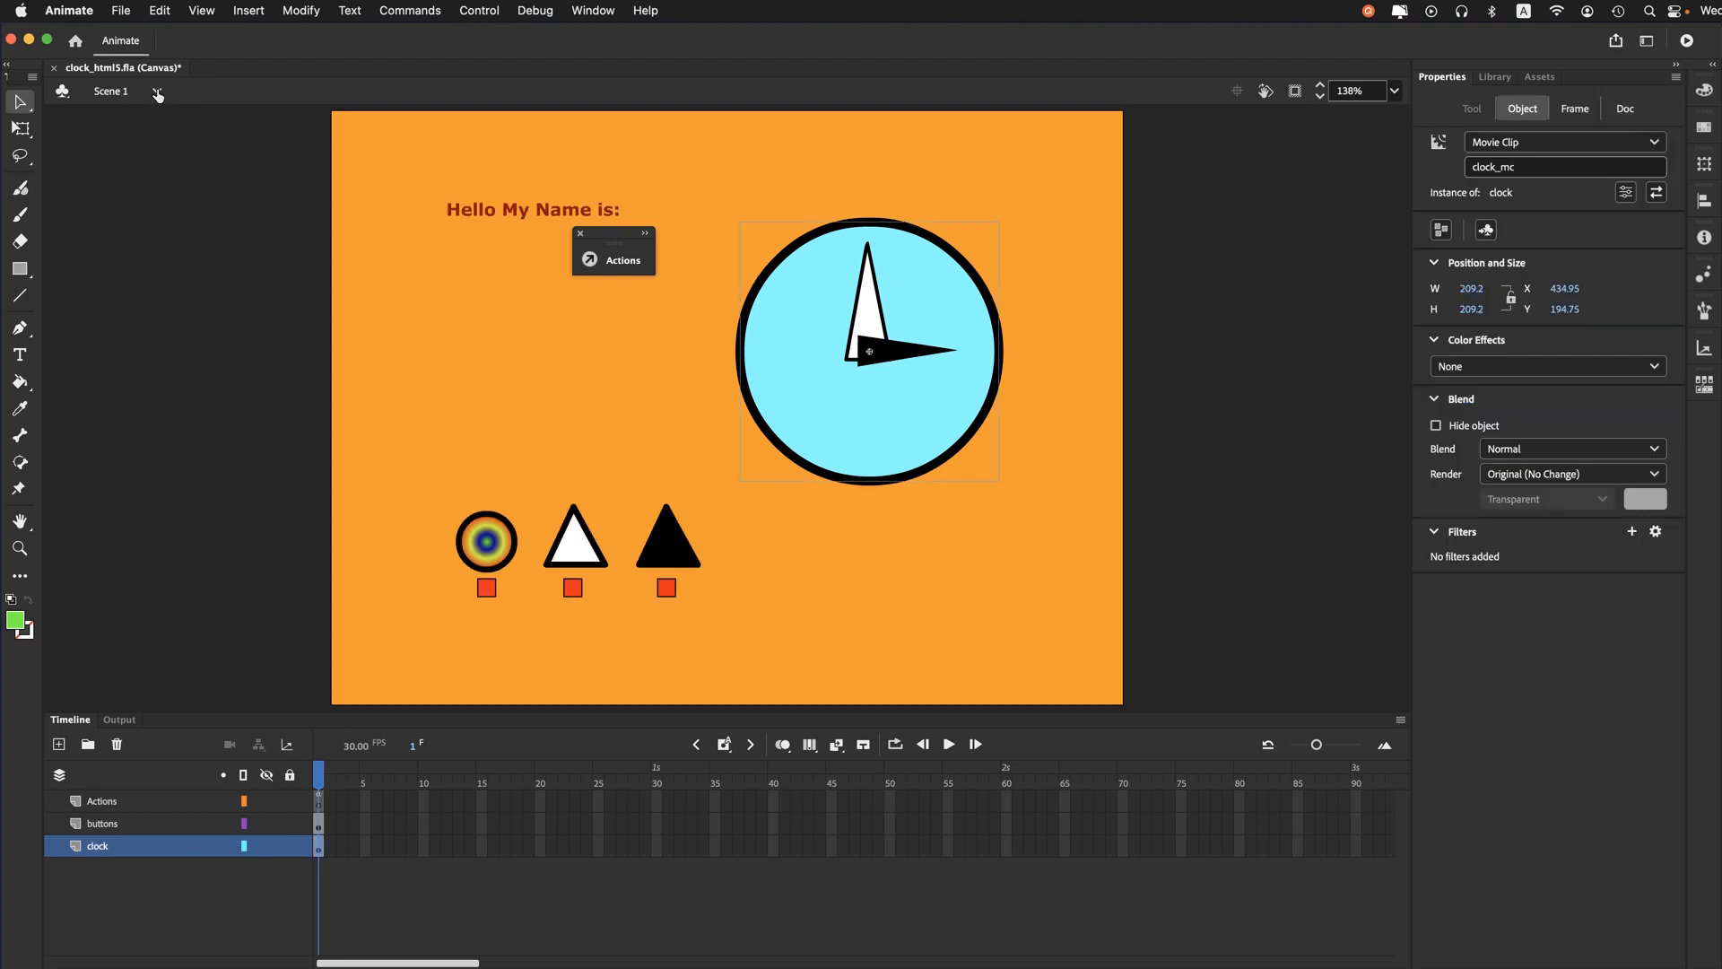
pyautogui.doubleClick(788, 421)
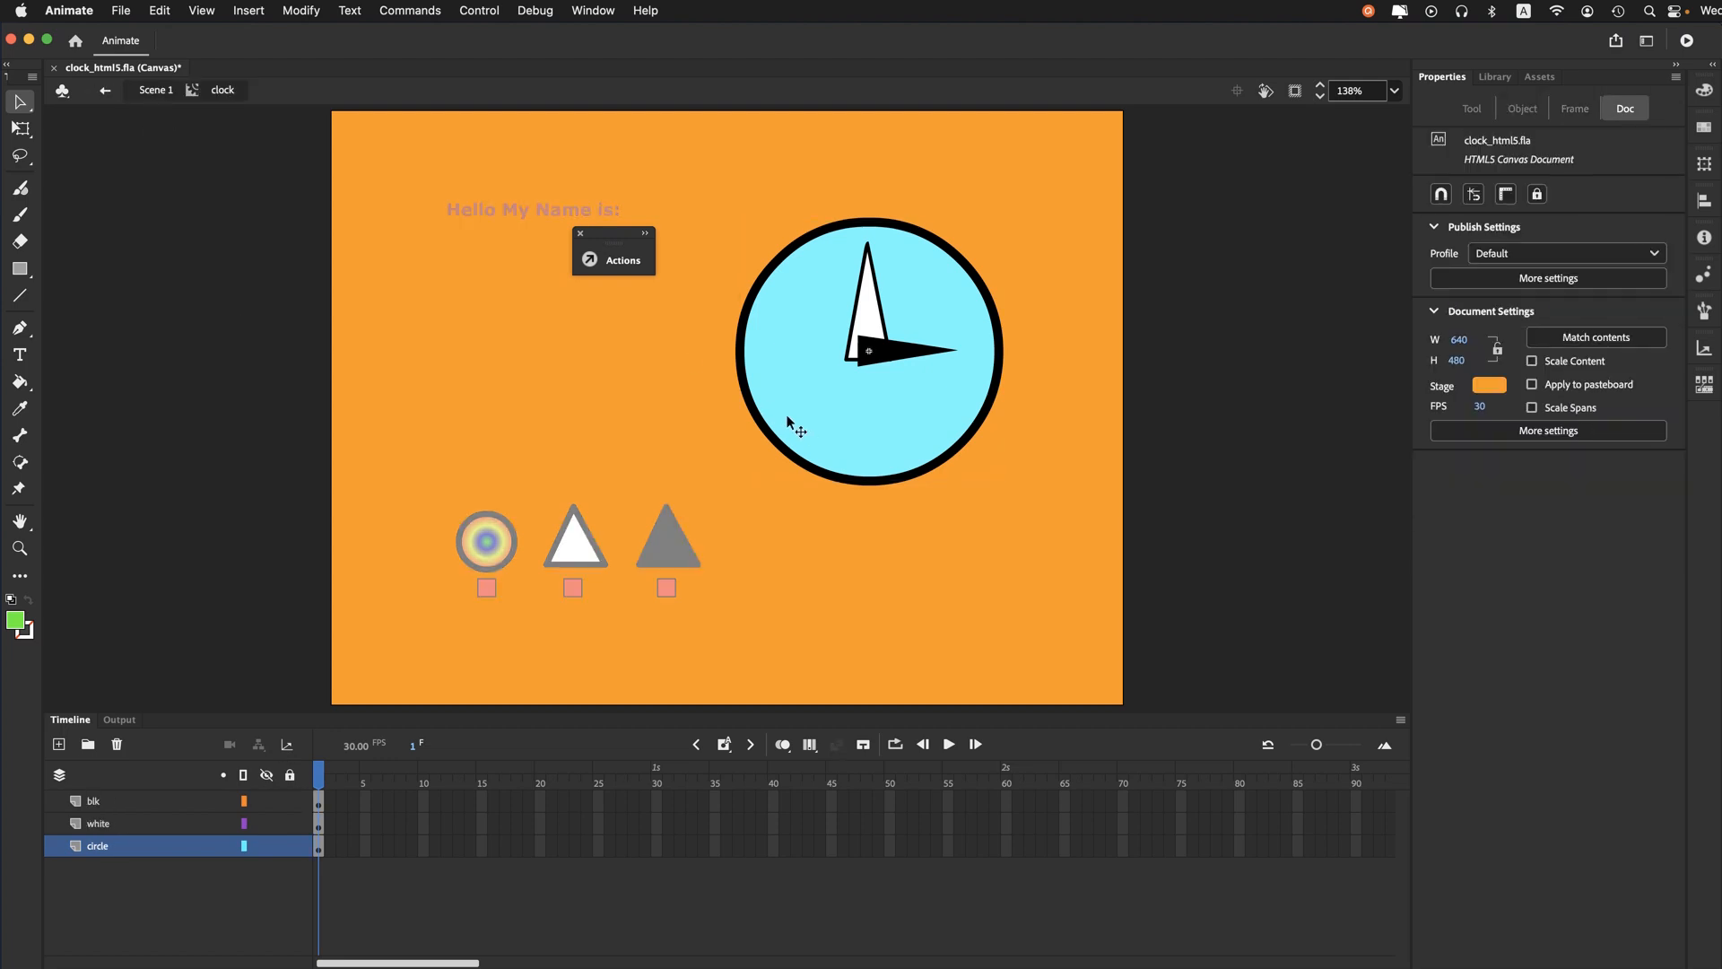
pyautogui.click(127, 805)
pyautogui.click(129, 824)
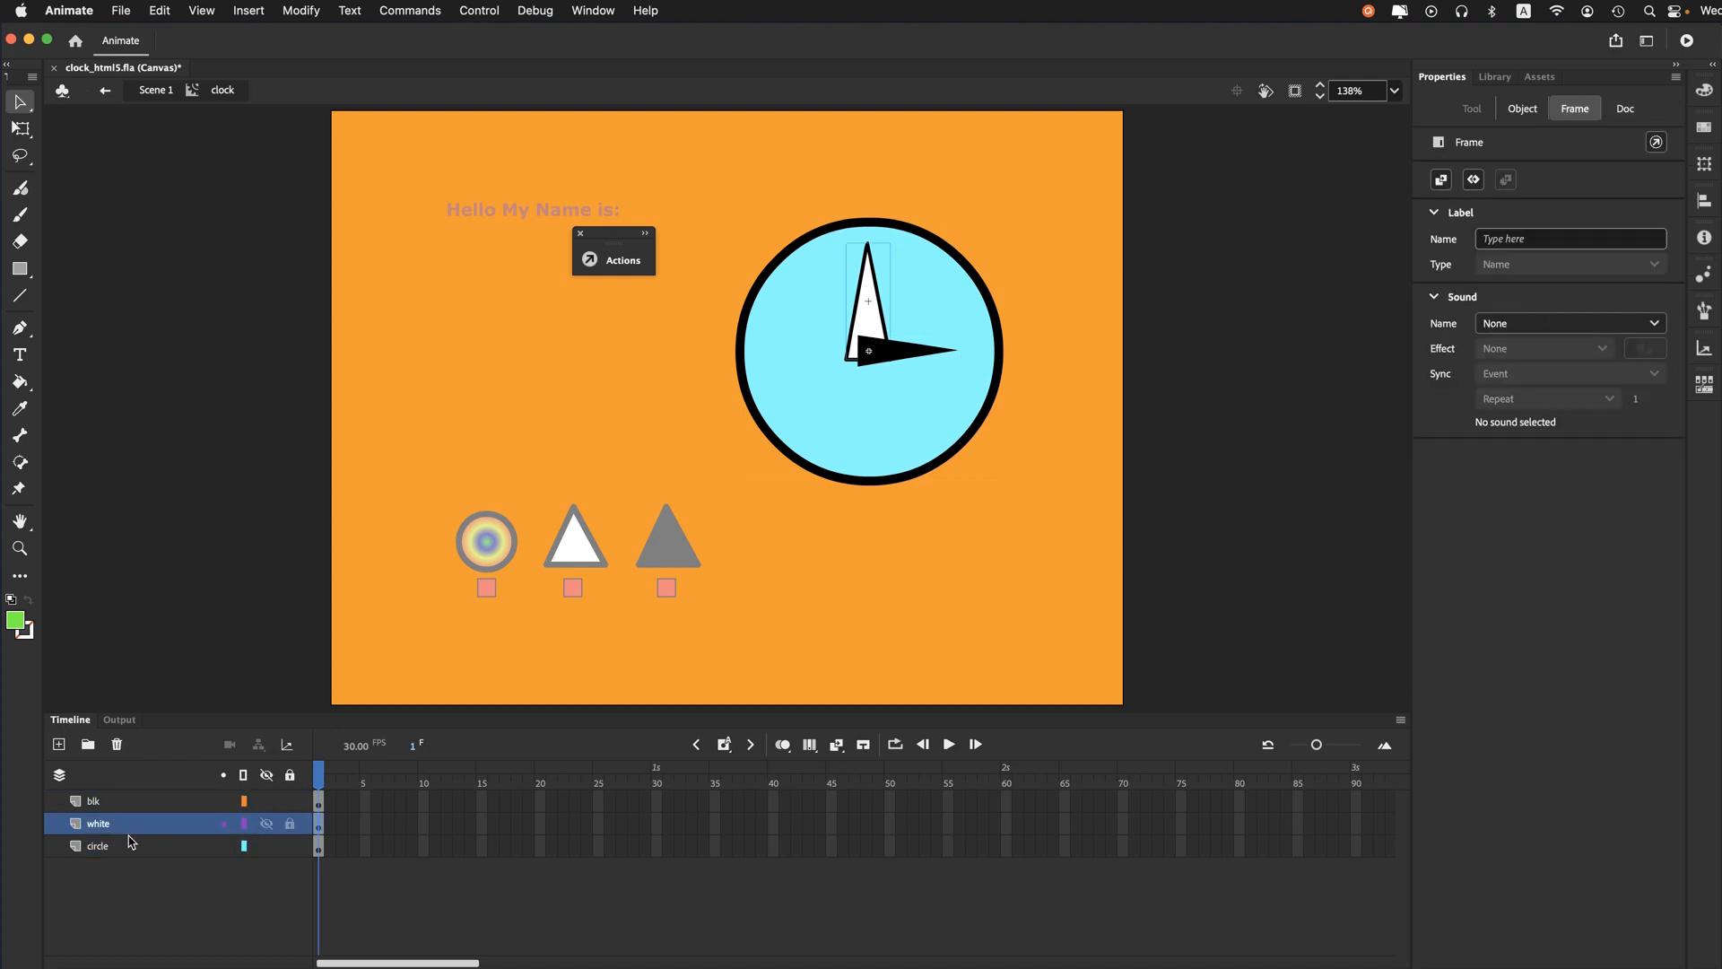
pyautogui.click(132, 850)
pyautogui.click(134, 807)
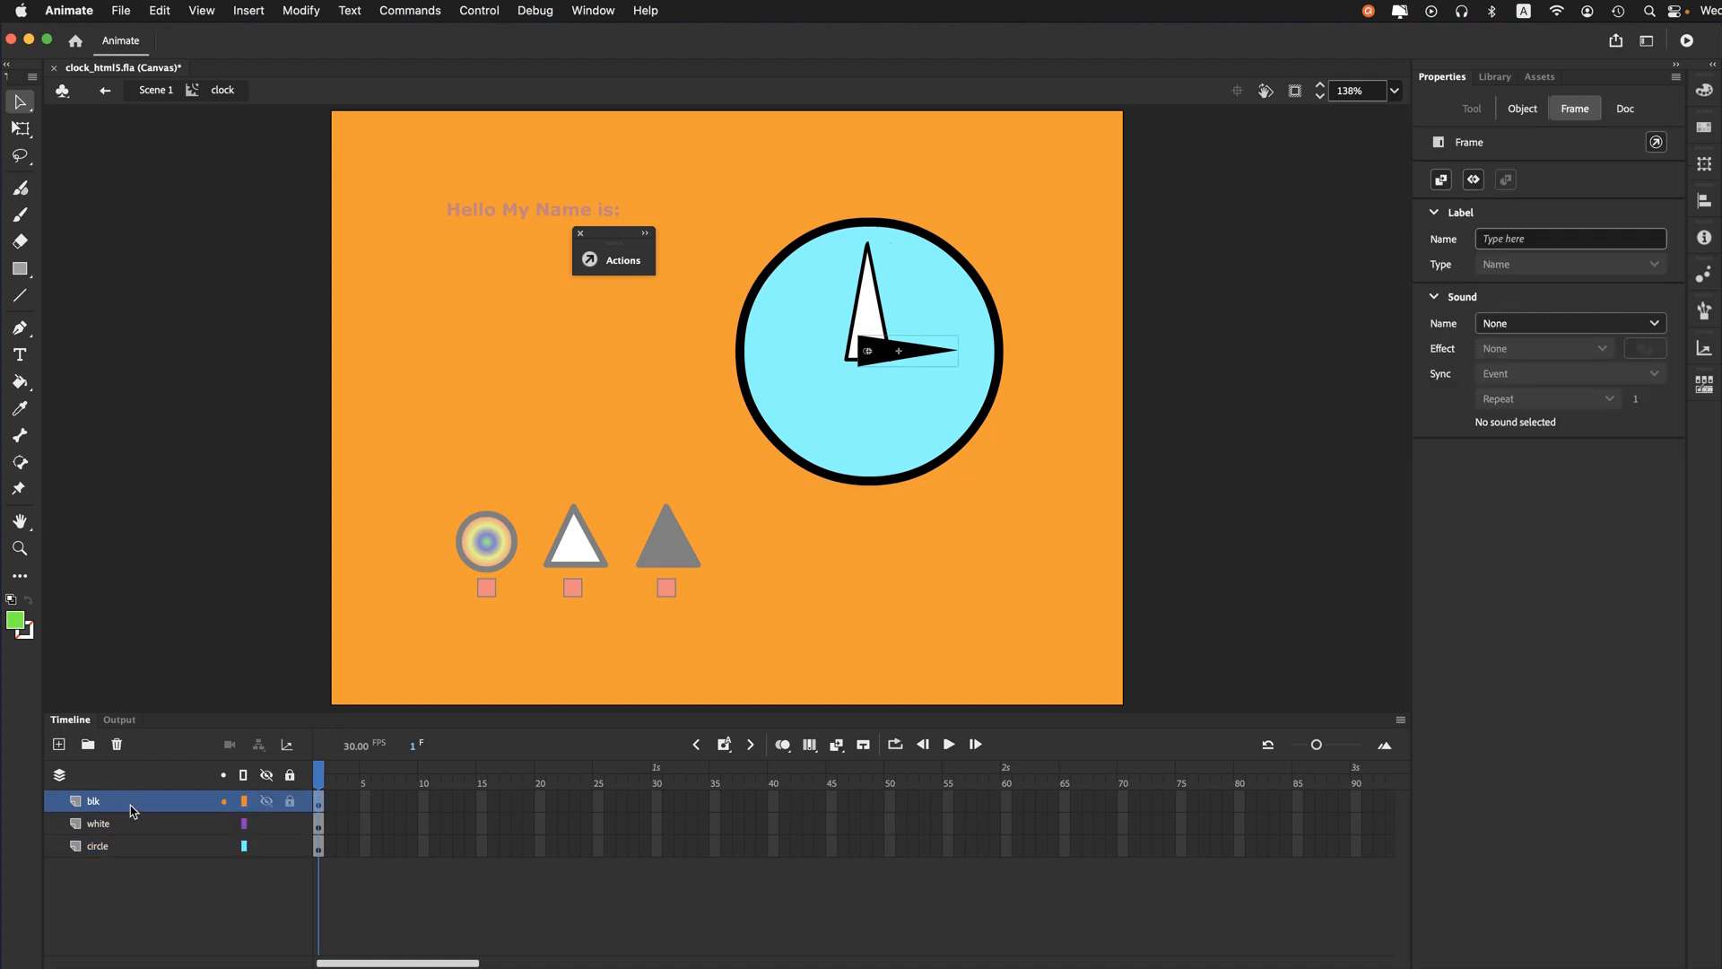
pyautogui.click(139, 850)
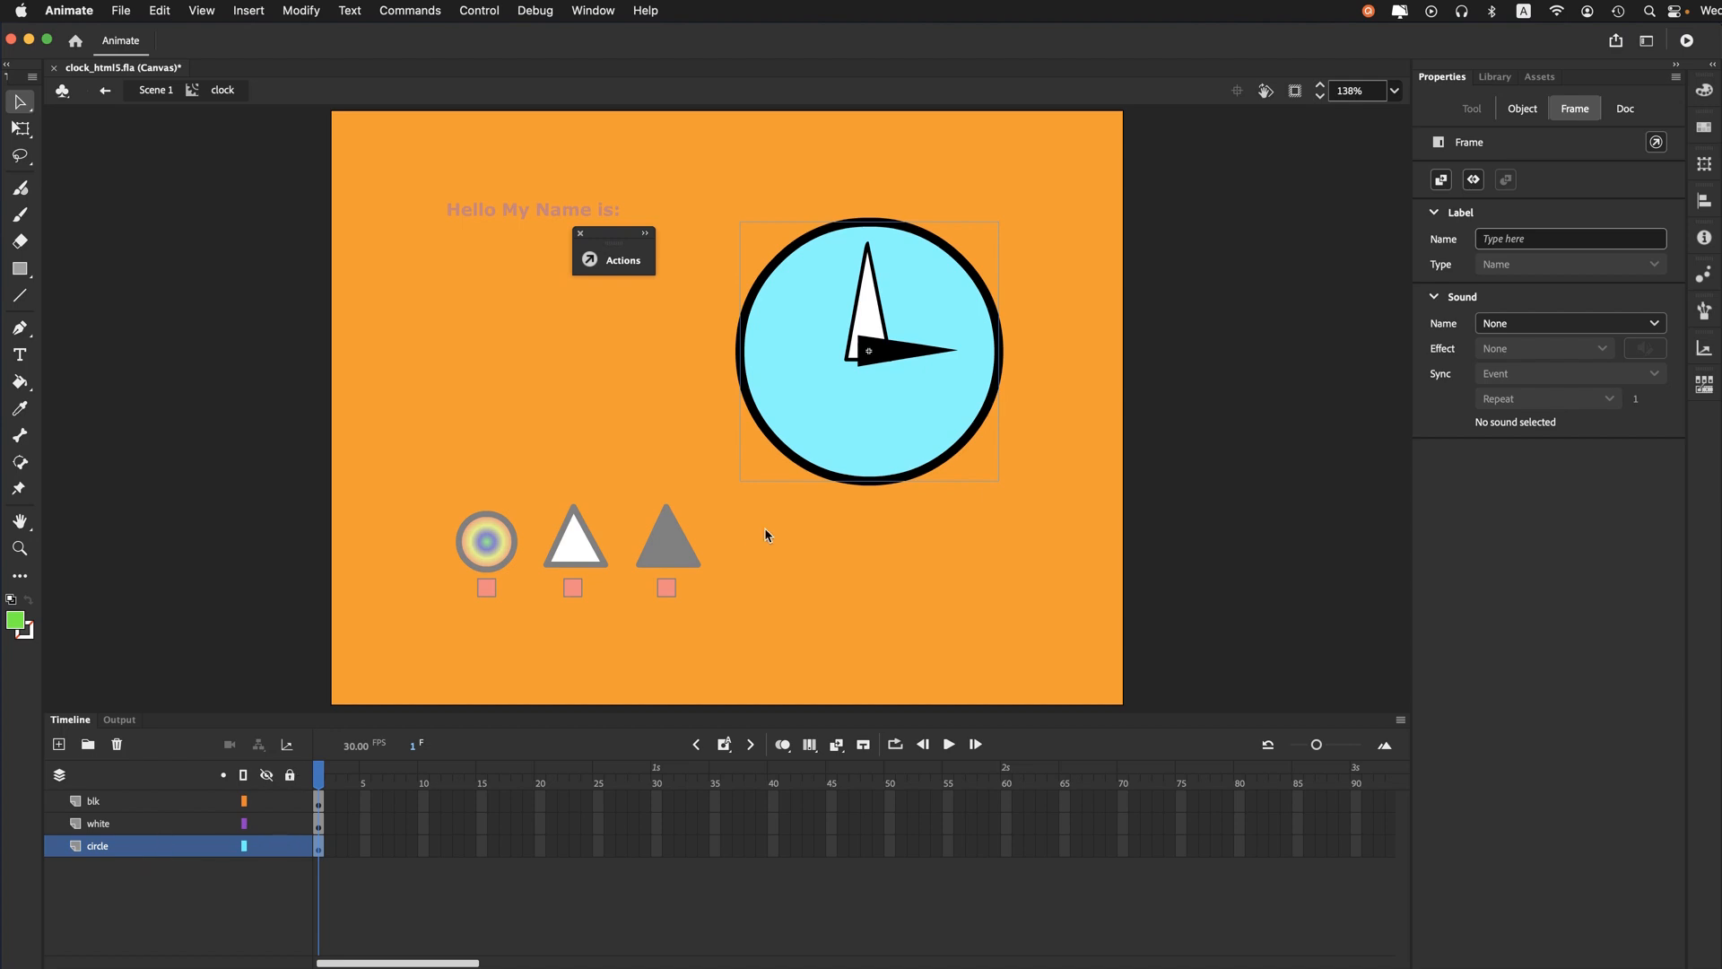
# - Open the nested circle clip inside the clock and scrub its tween from frame 1 to frame 57
pyautogui.doubleClick(811, 463)
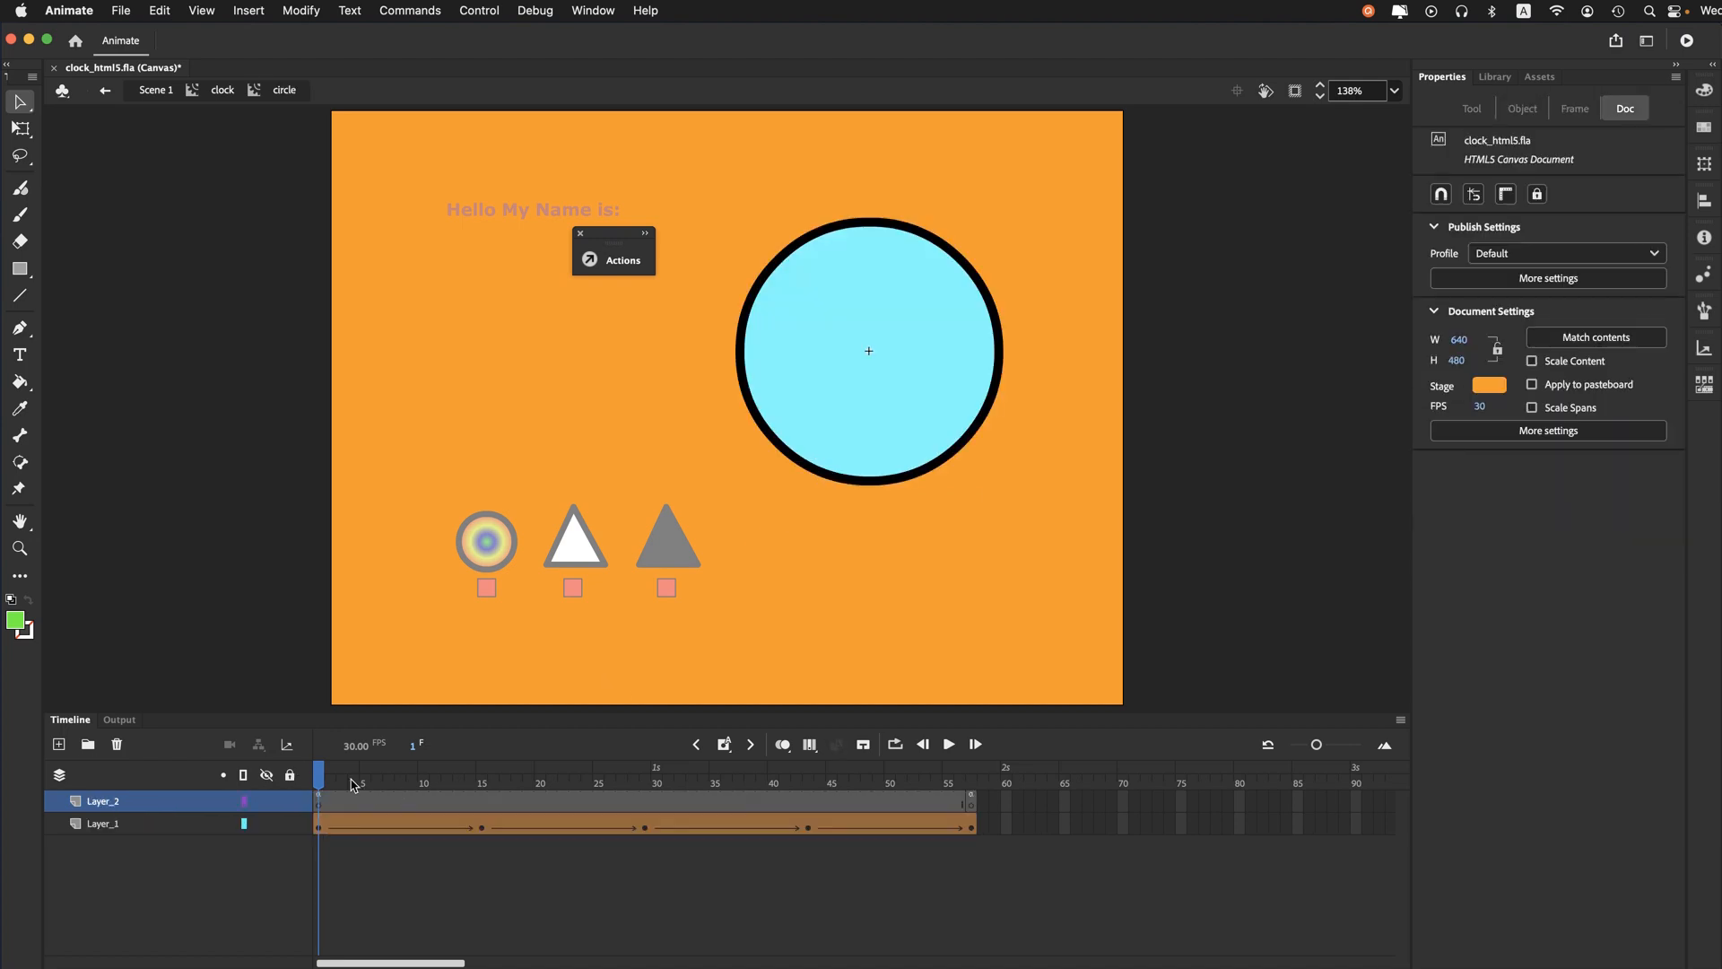
pyautogui.moveTo(328, 783); pyautogui.dragTo(973, 764)
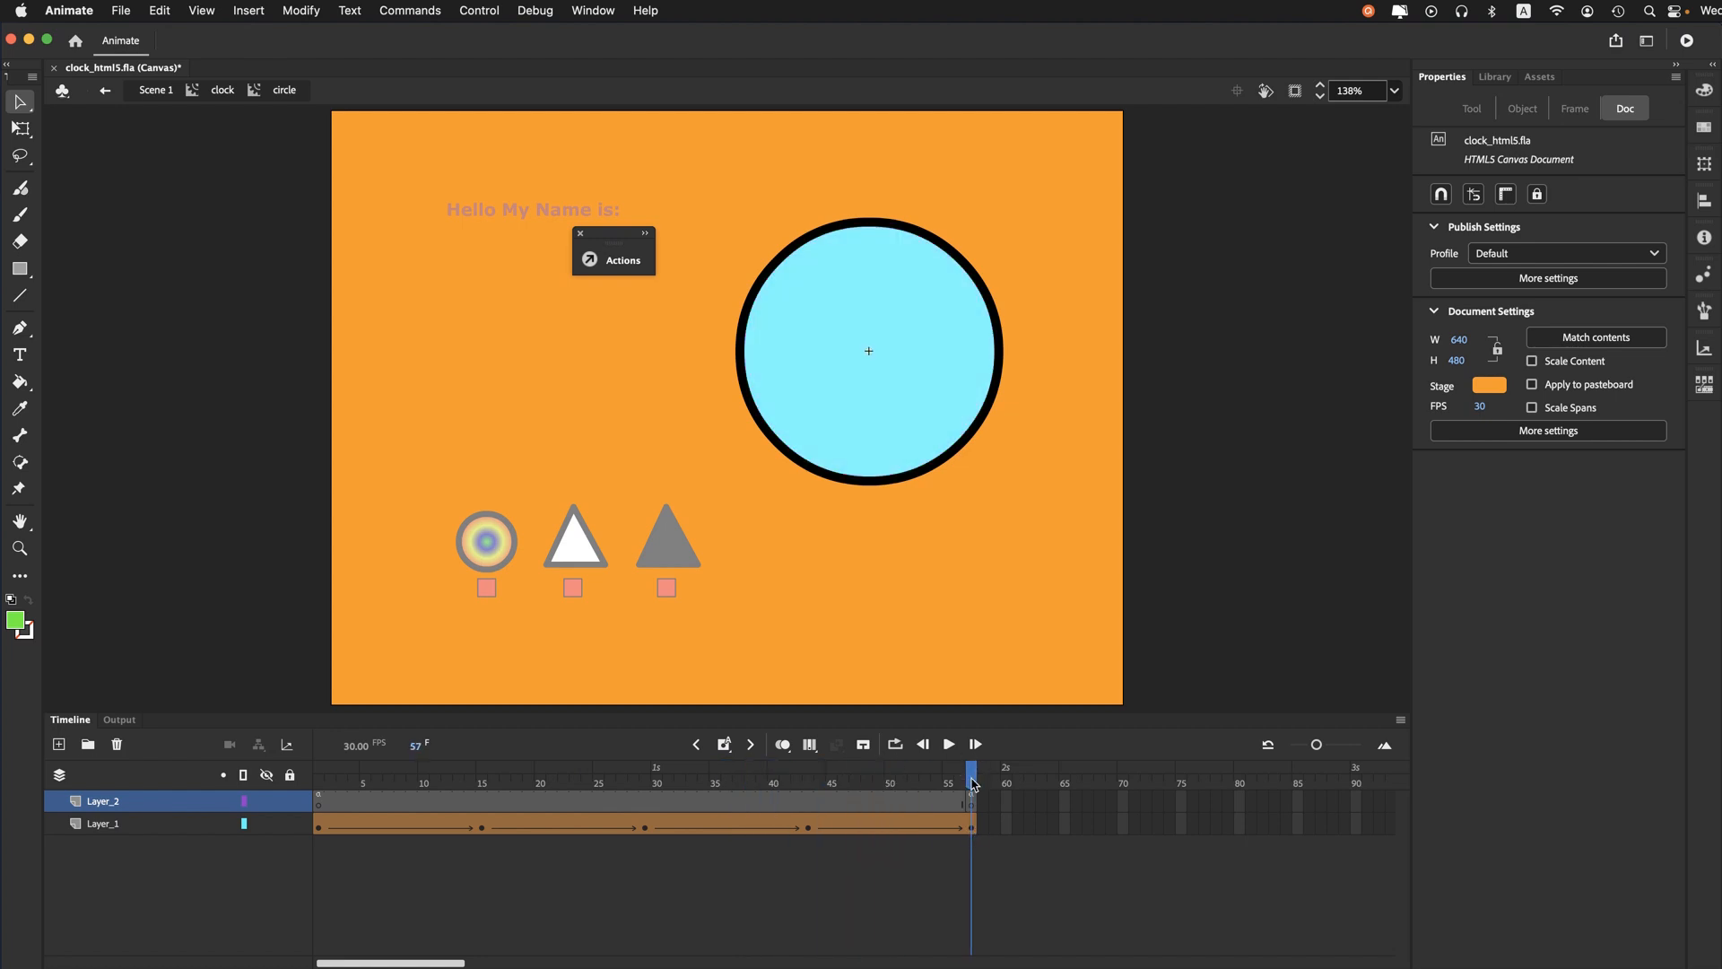
# - Rewind the circle clip to frame 1, return to the clock clip and open the white arrow's nested movie clip
pyautogui.moveTo(973, 783); pyautogui.dragTo(99, 778)
pyautogui.click(220, 90)
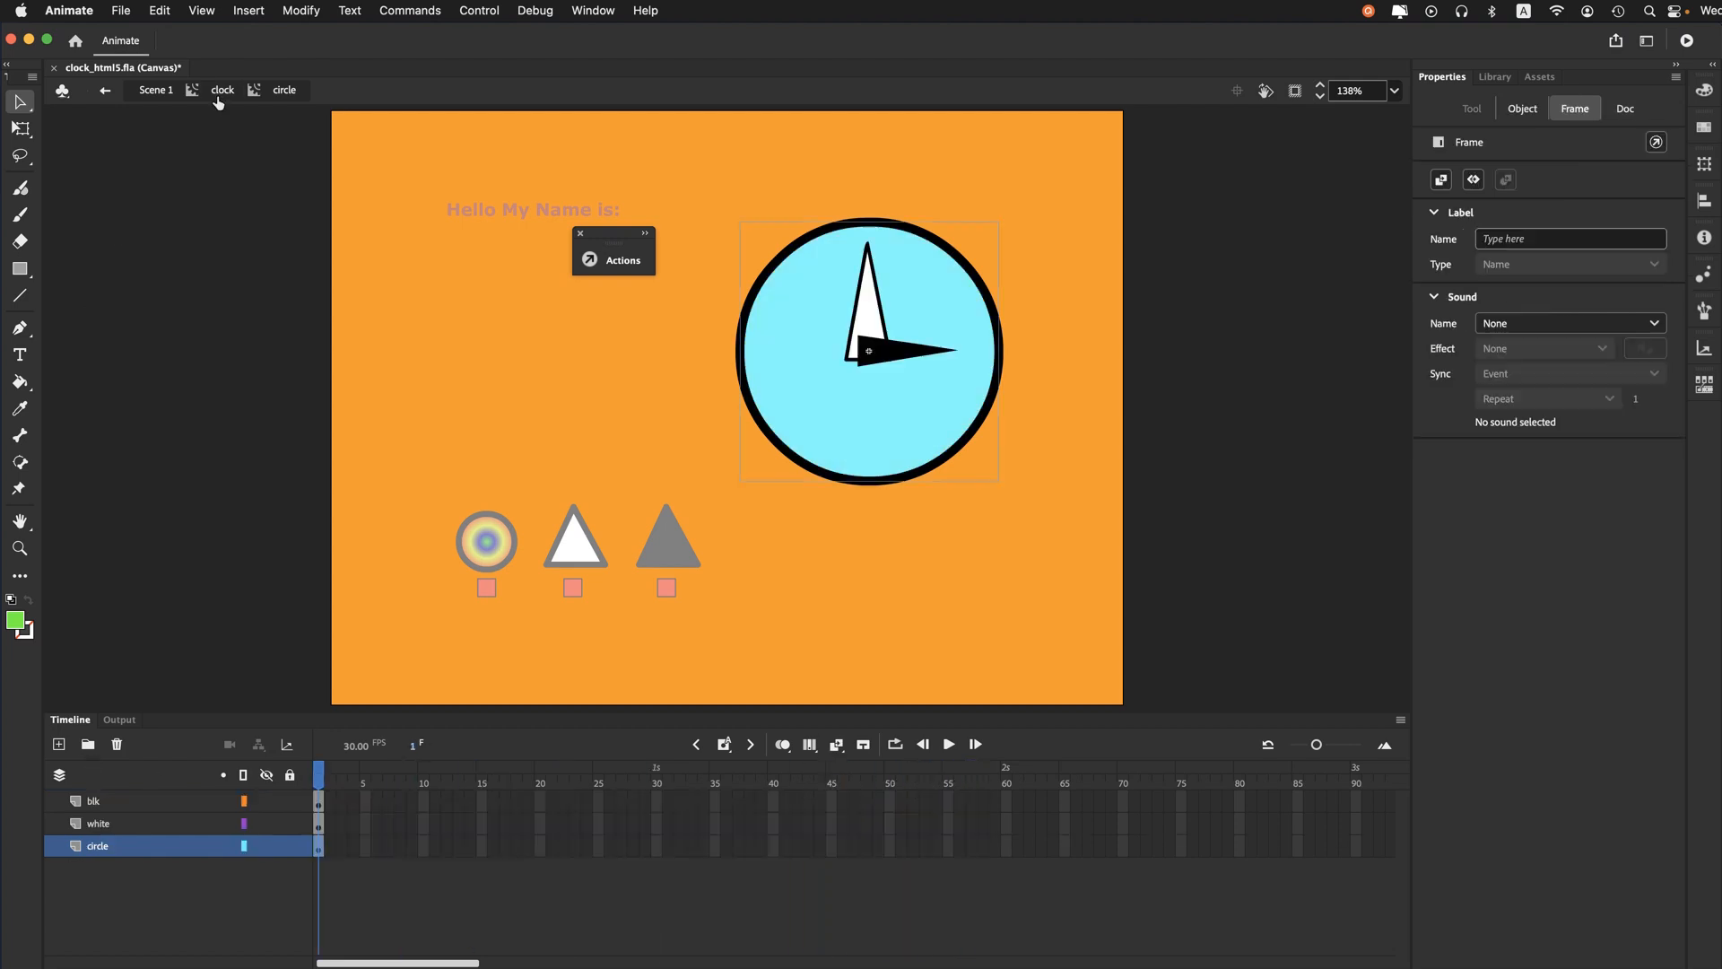
pyautogui.click(125, 825)
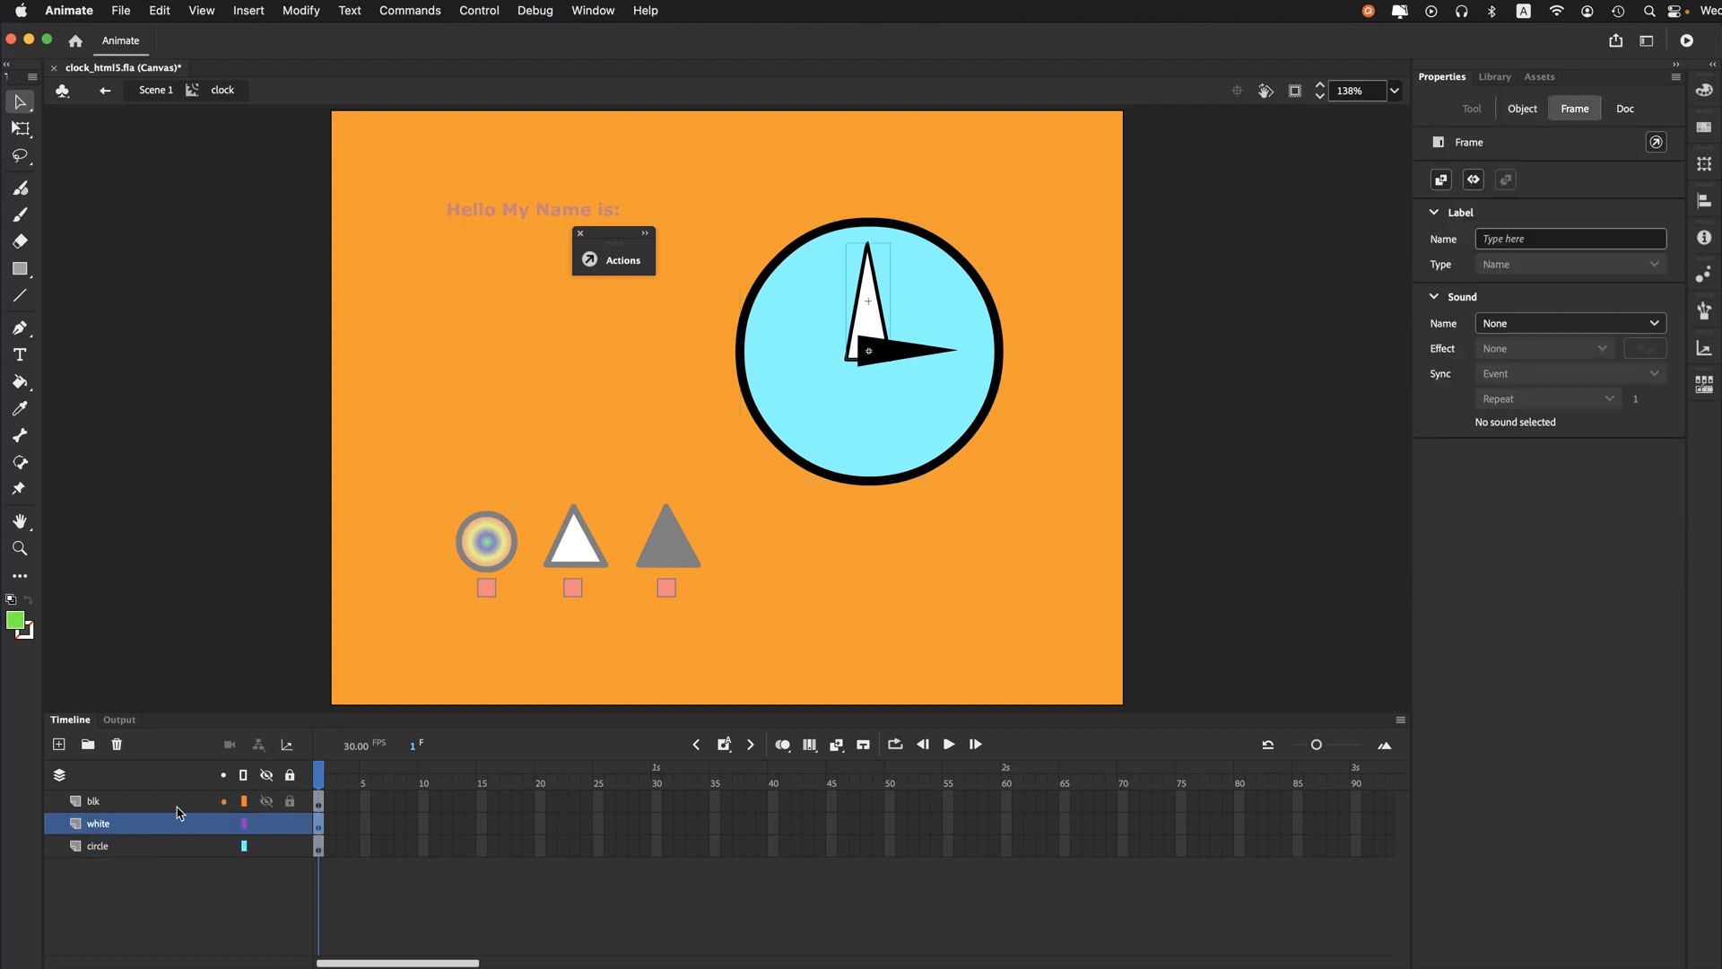
pyautogui.doubleClick(871, 323)
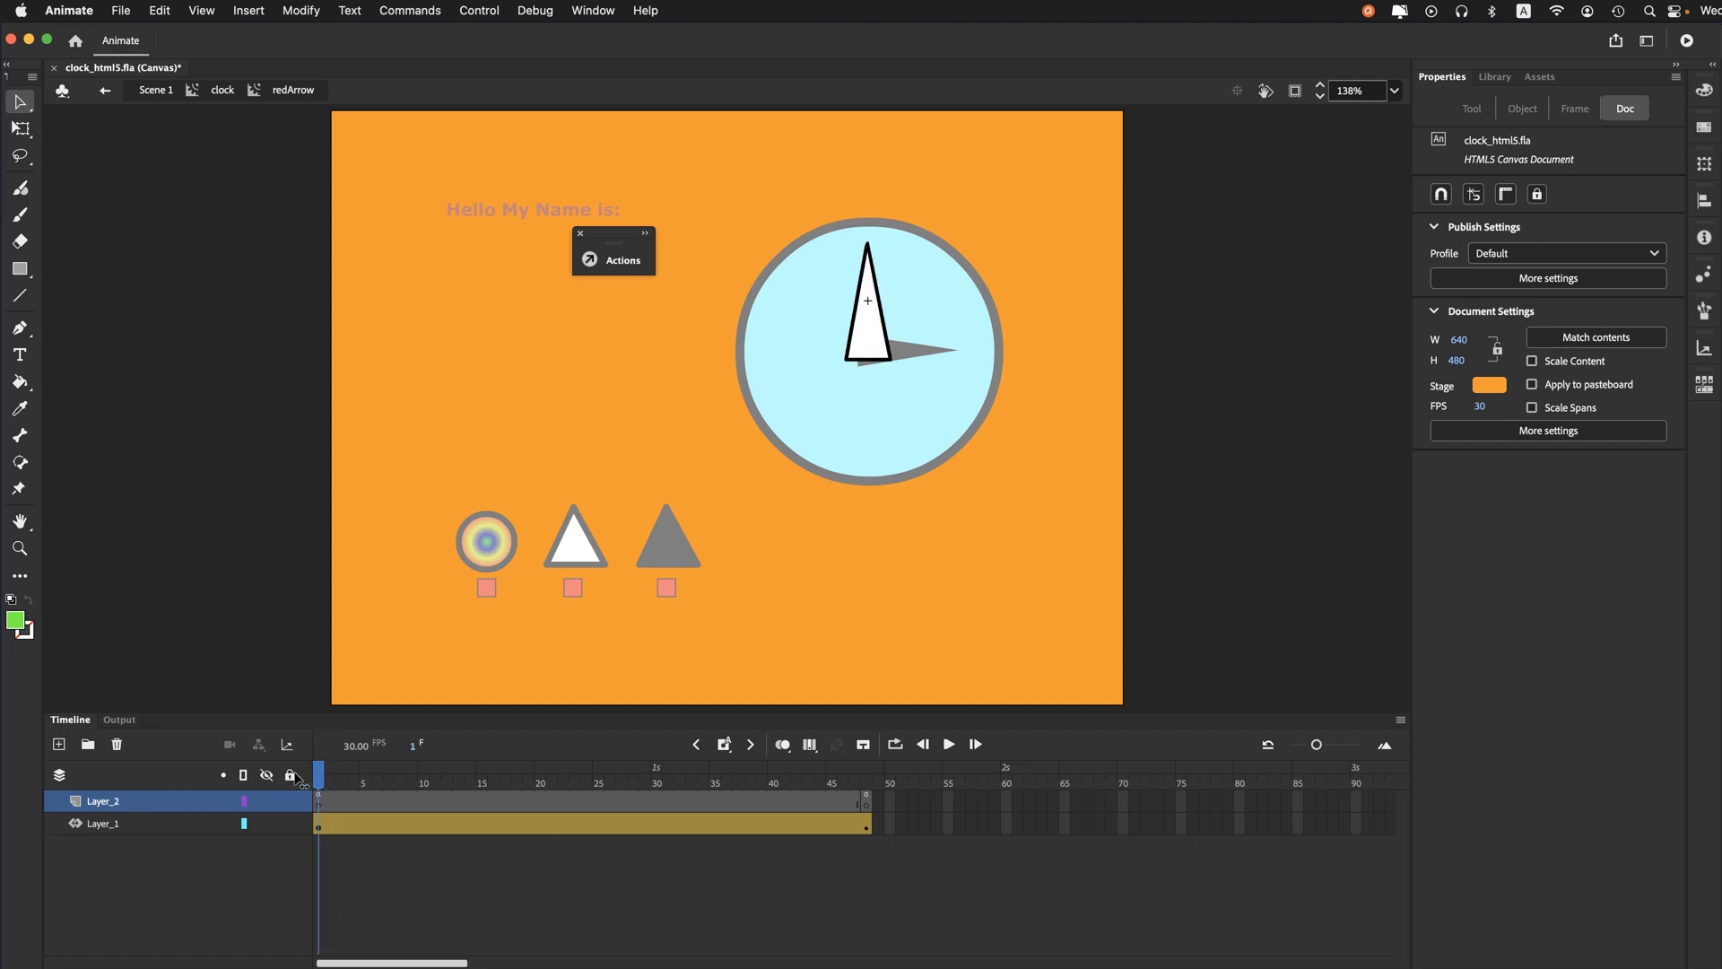
# - Inspect the white arrow's instance and its motion tween rotation settings, and return to the clock clip
pyautogui.click(875, 330)
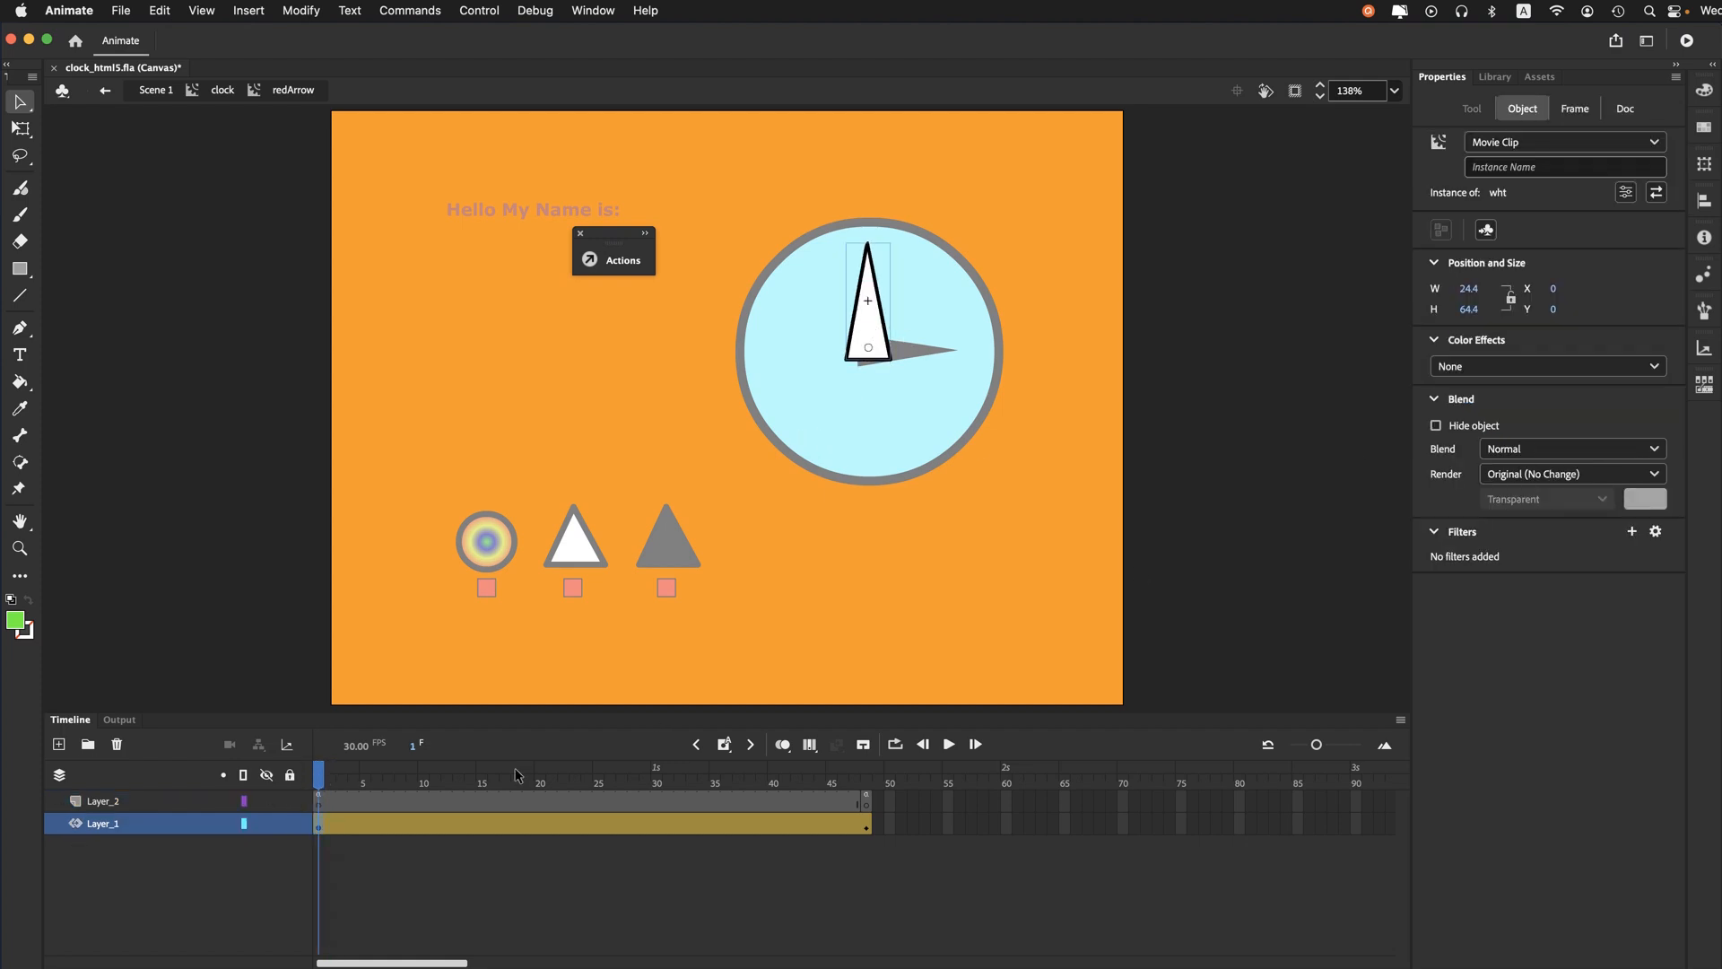
pyautogui.click(320, 826)
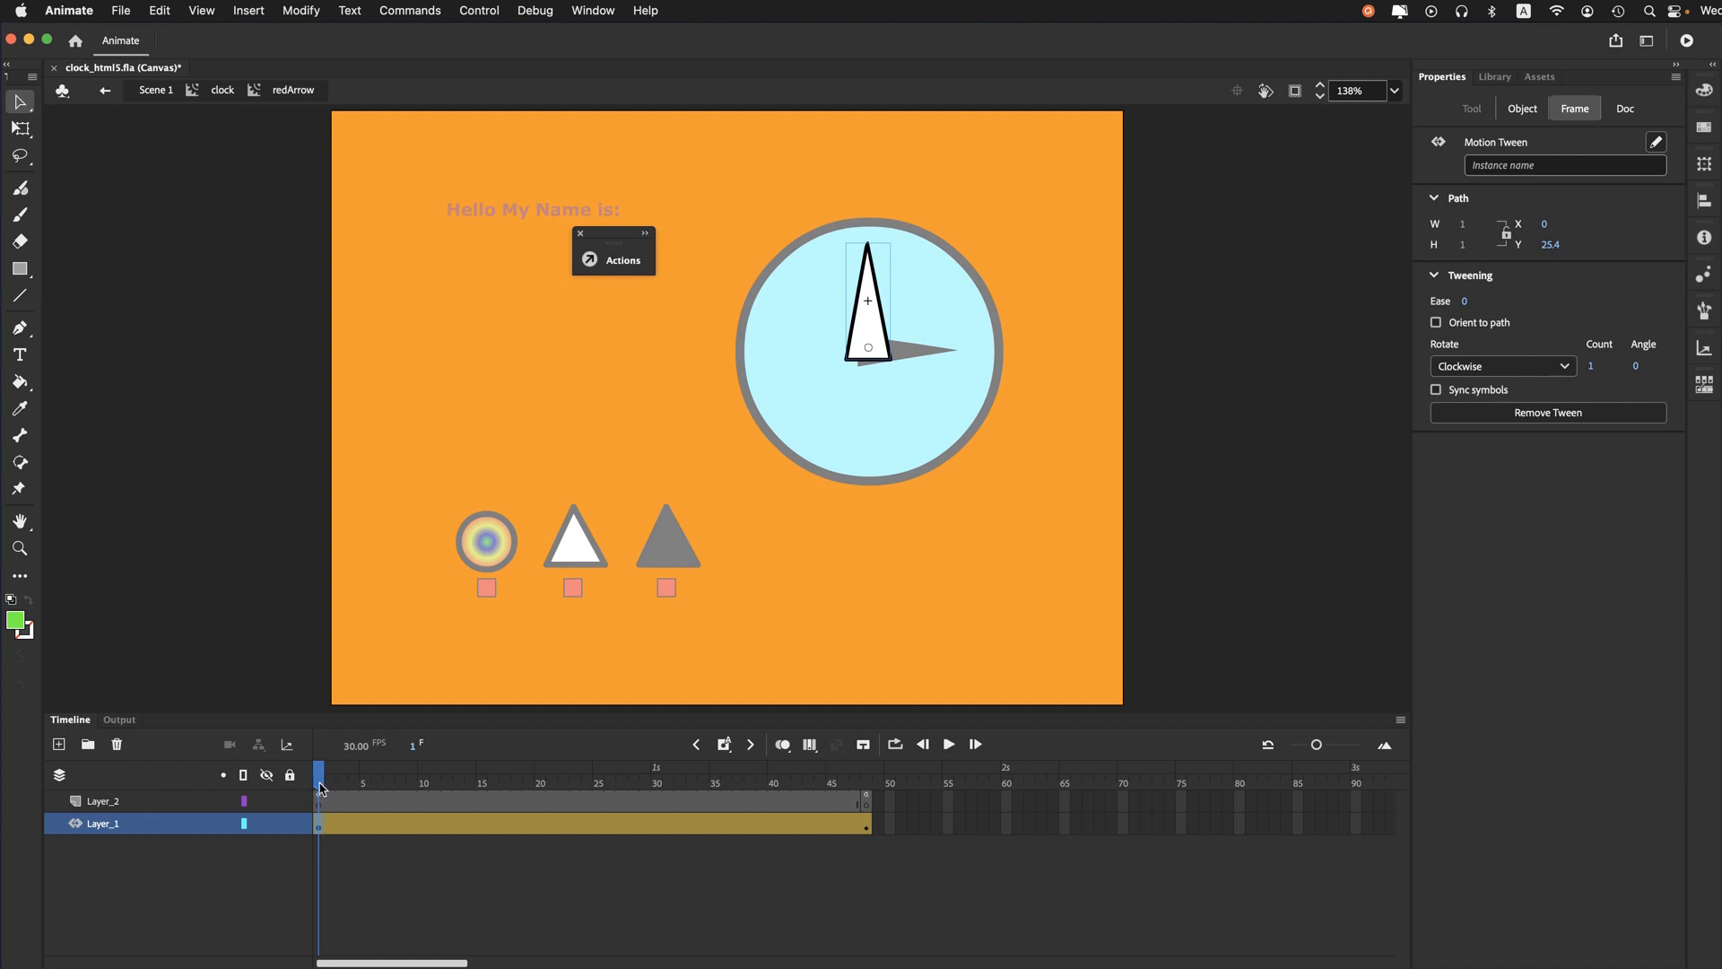
pyautogui.moveTo(320, 786); pyautogui.dragTo(161, 791)
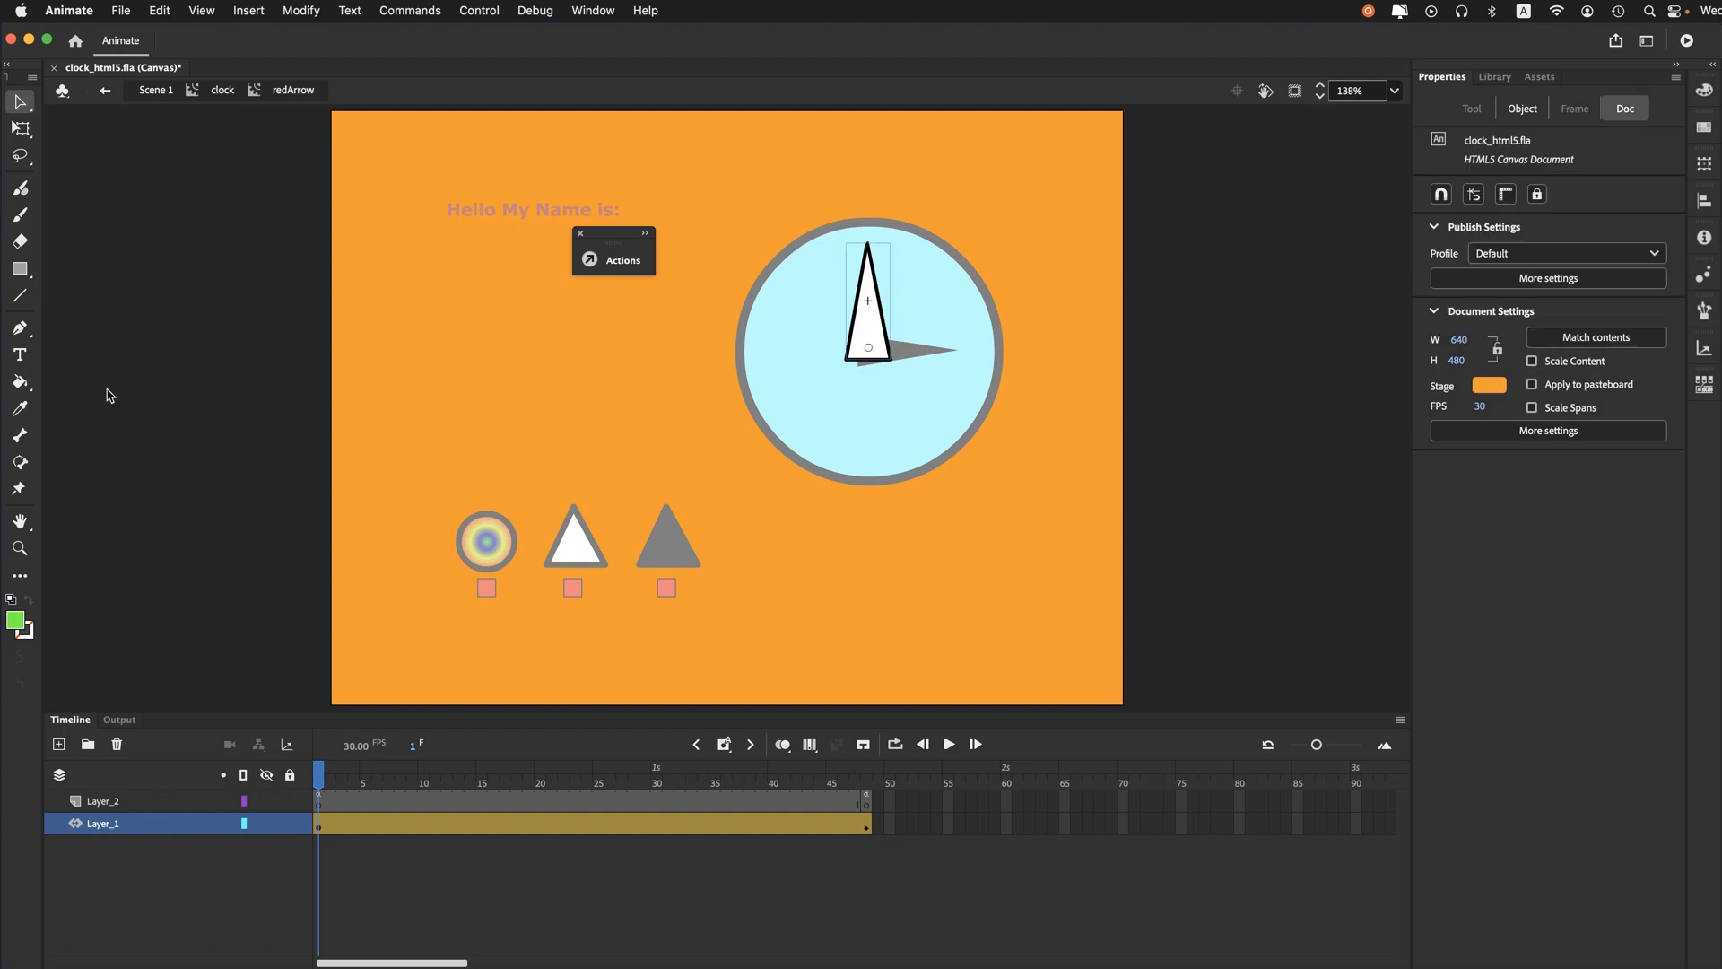
pyautogui.click(221, 89)
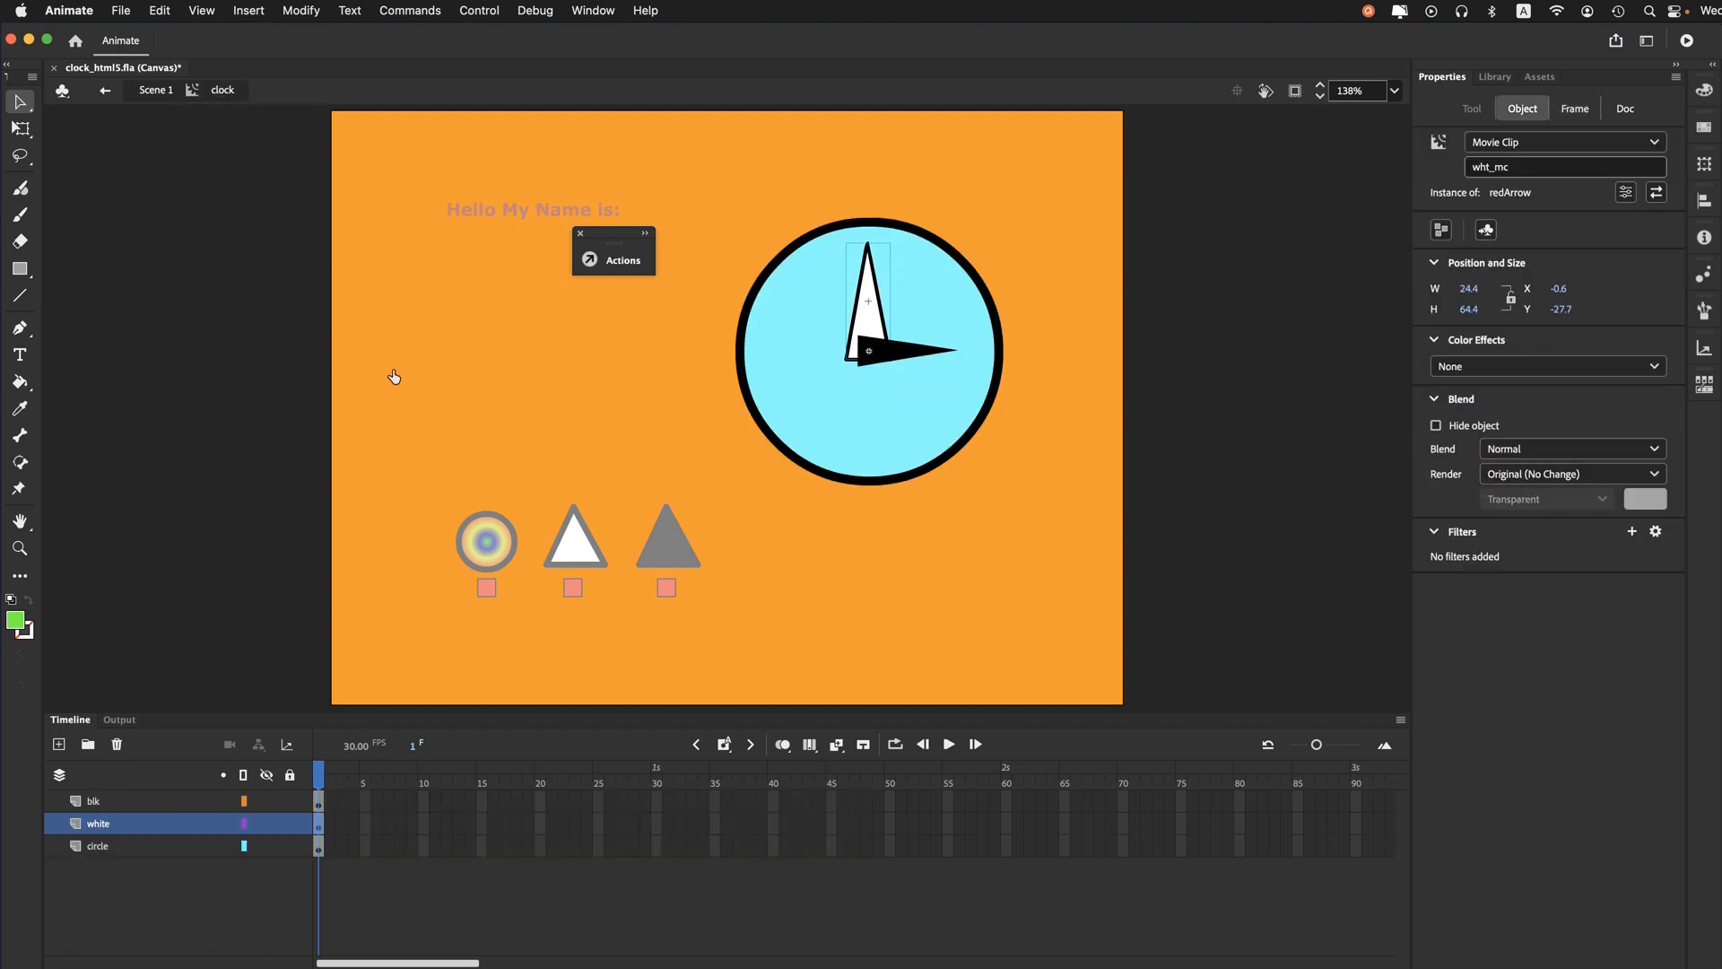
# - Open the black arrow's nested movie clip and view the end of its motion tween
pyautogui.click(887, 362)
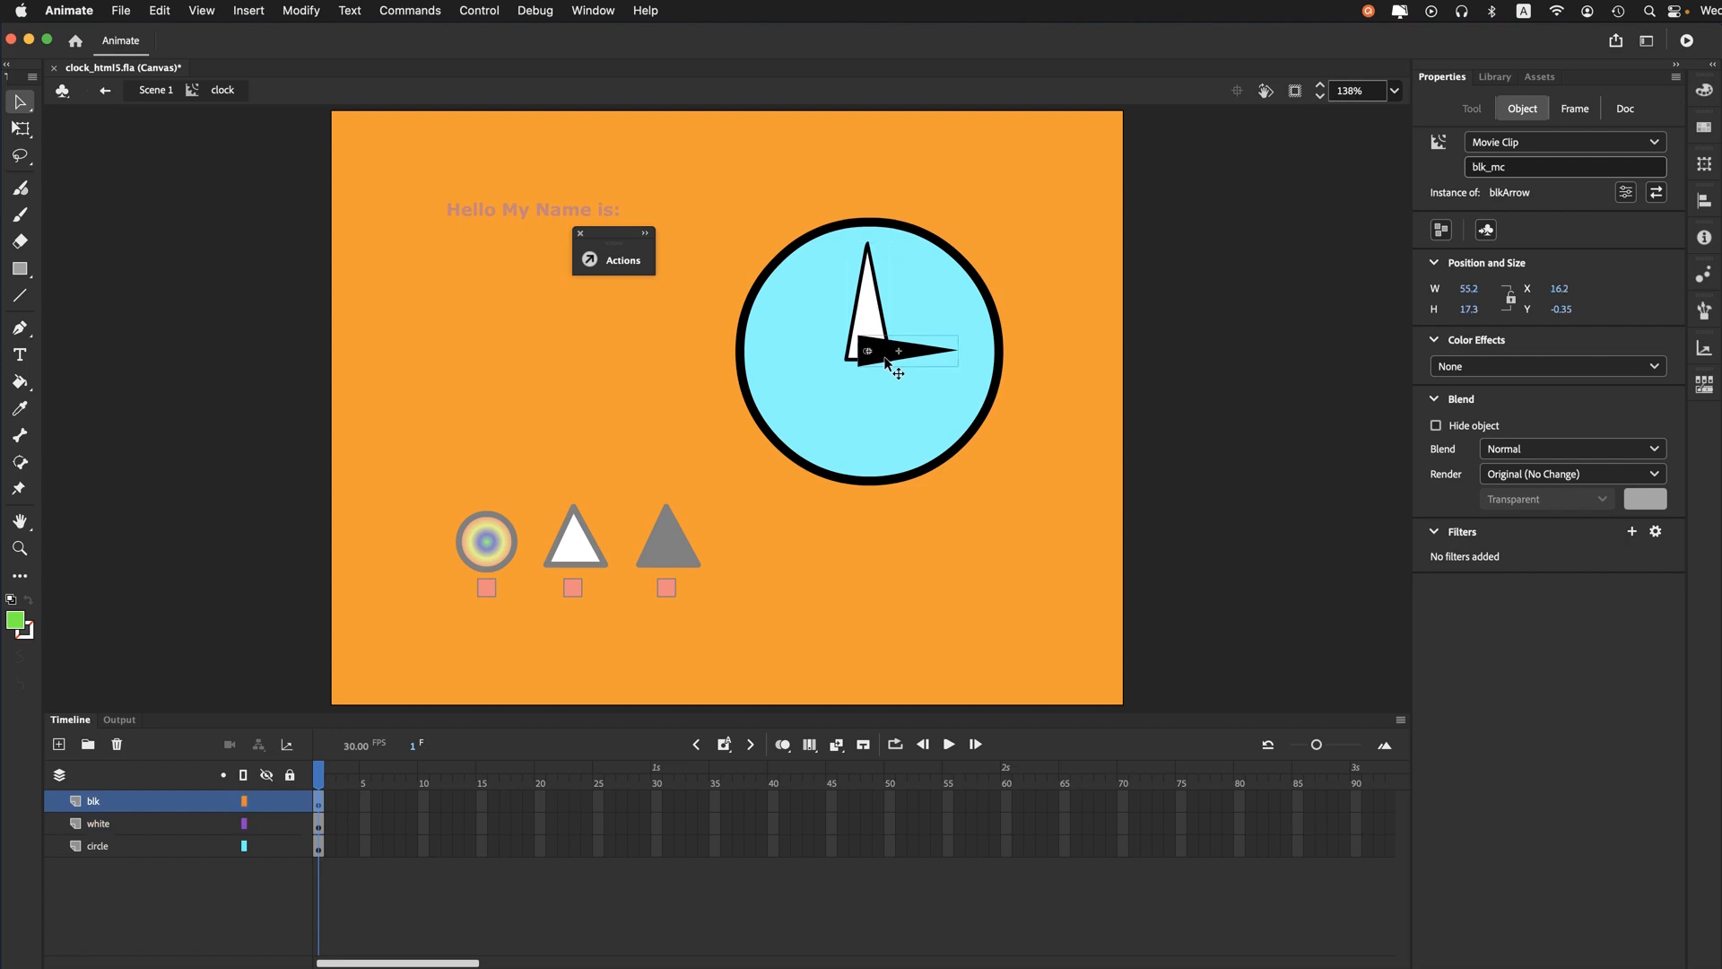
pyautogui.doubleClick(887, 363)
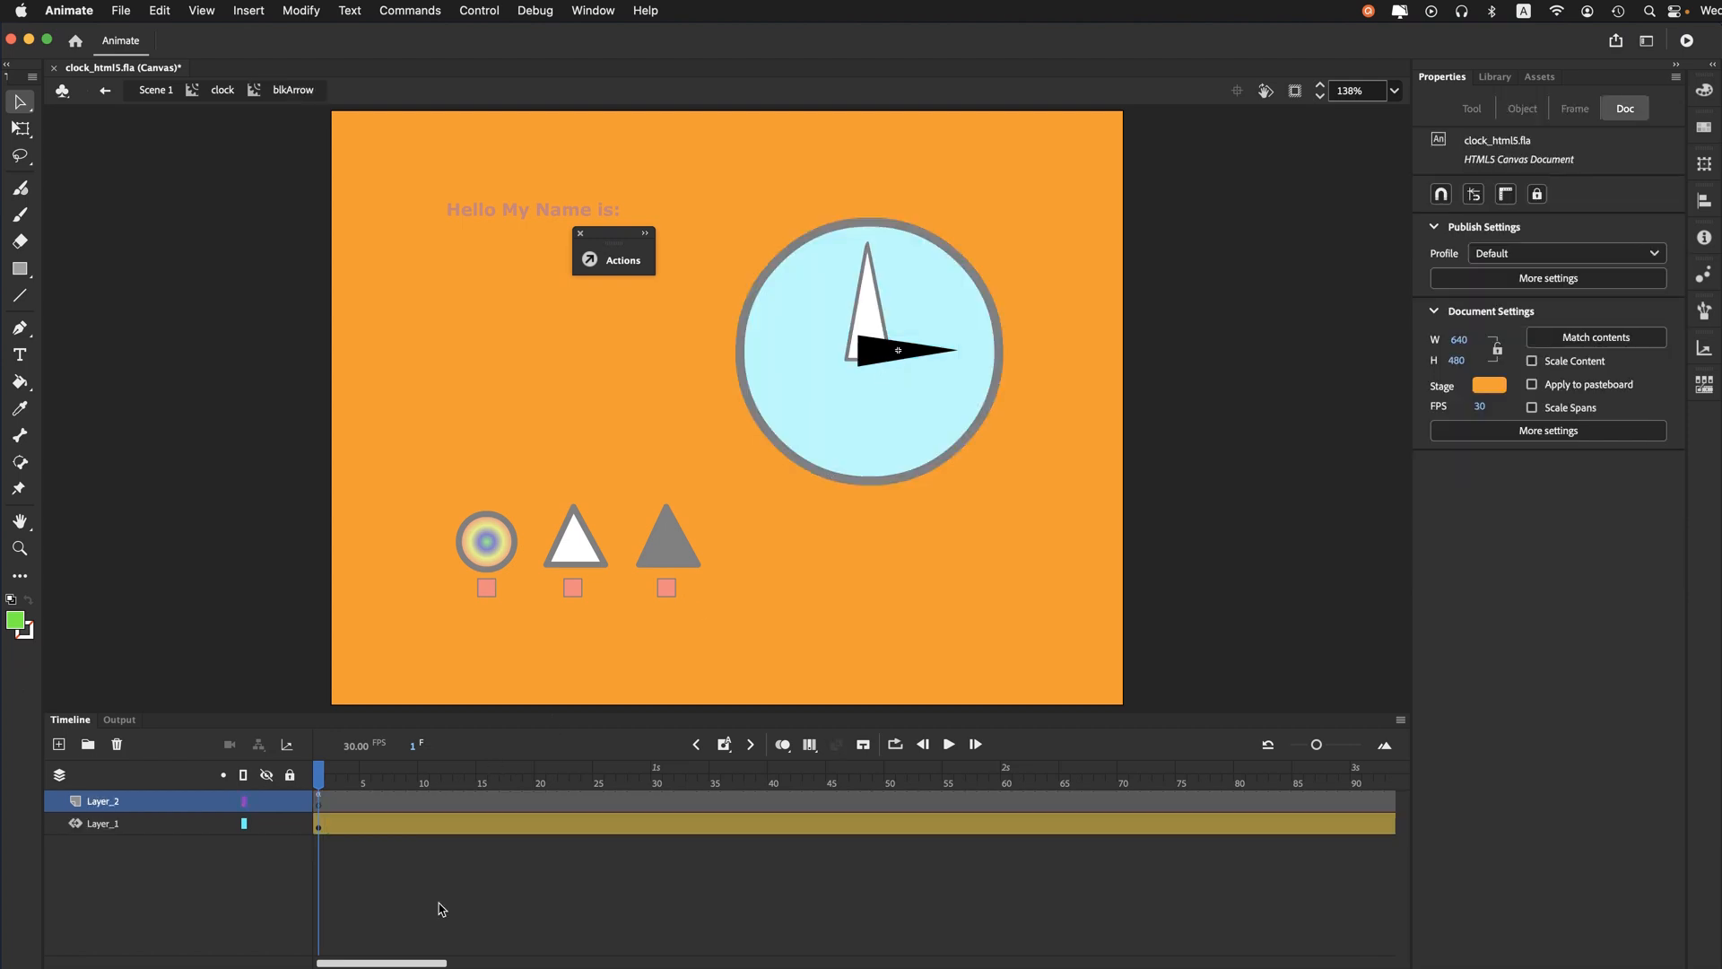
pyautogui.moveTo(425, 963); pyautogui.dragTo(530, 959)
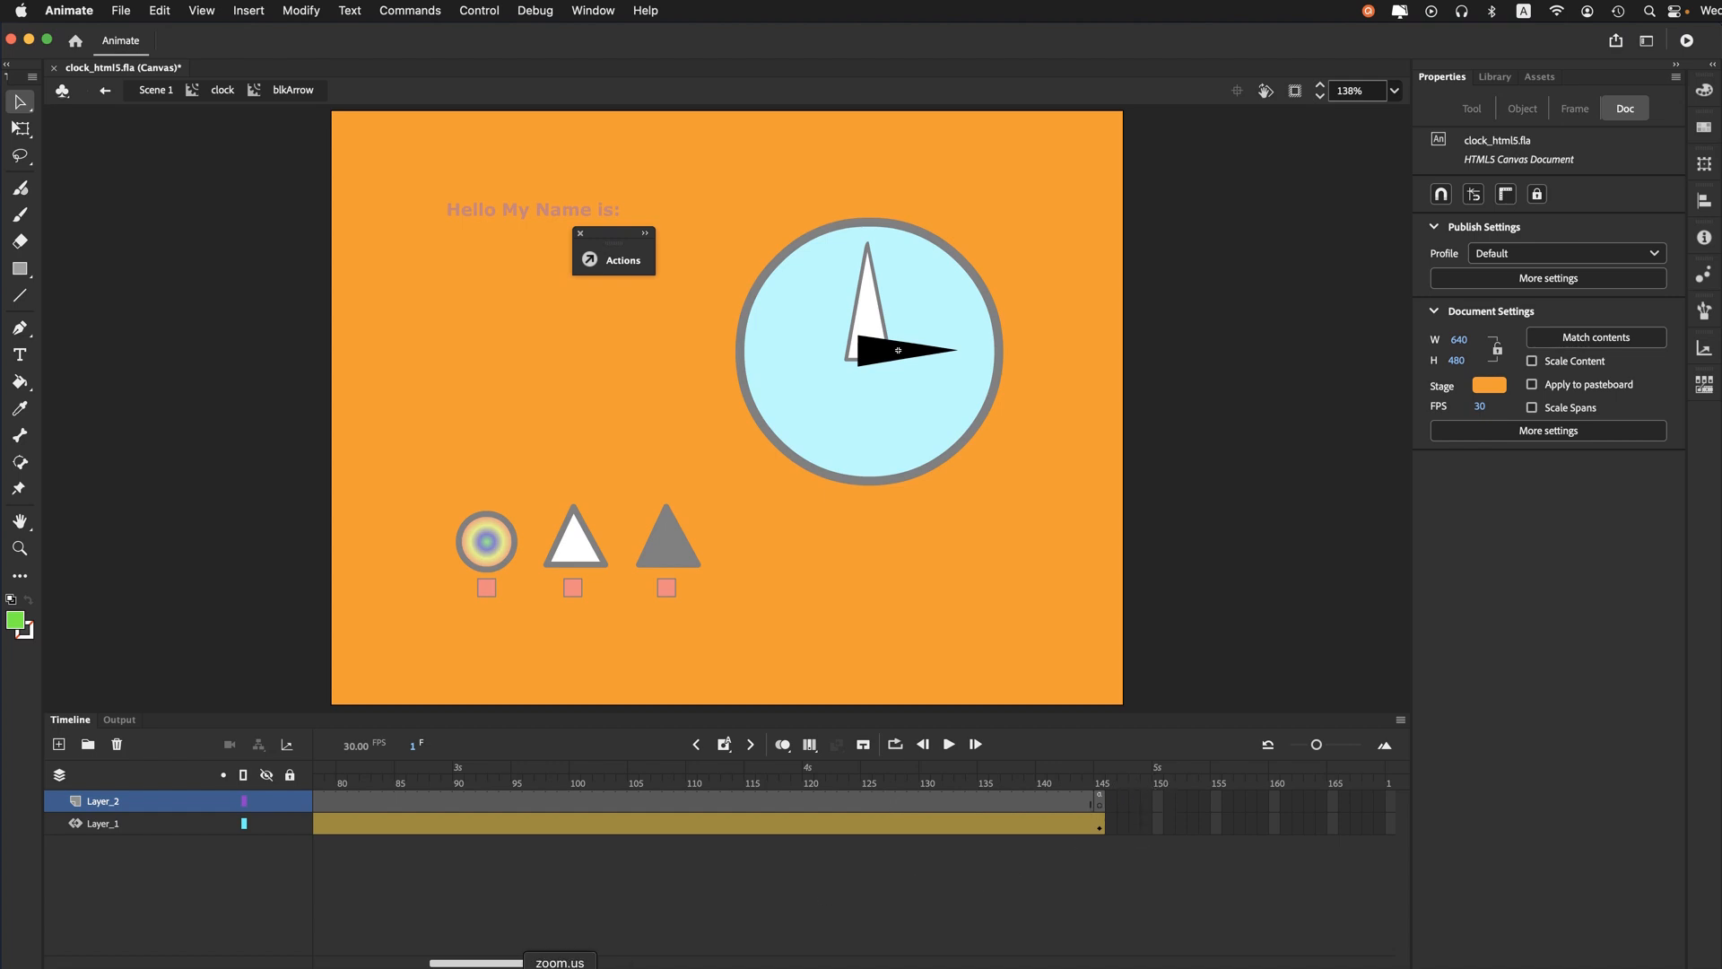
# - Insert frames from frame 139 on to extend the black arrow's animation to frame 180, and return to the clock clip
pyautogui.click(1031, 780)
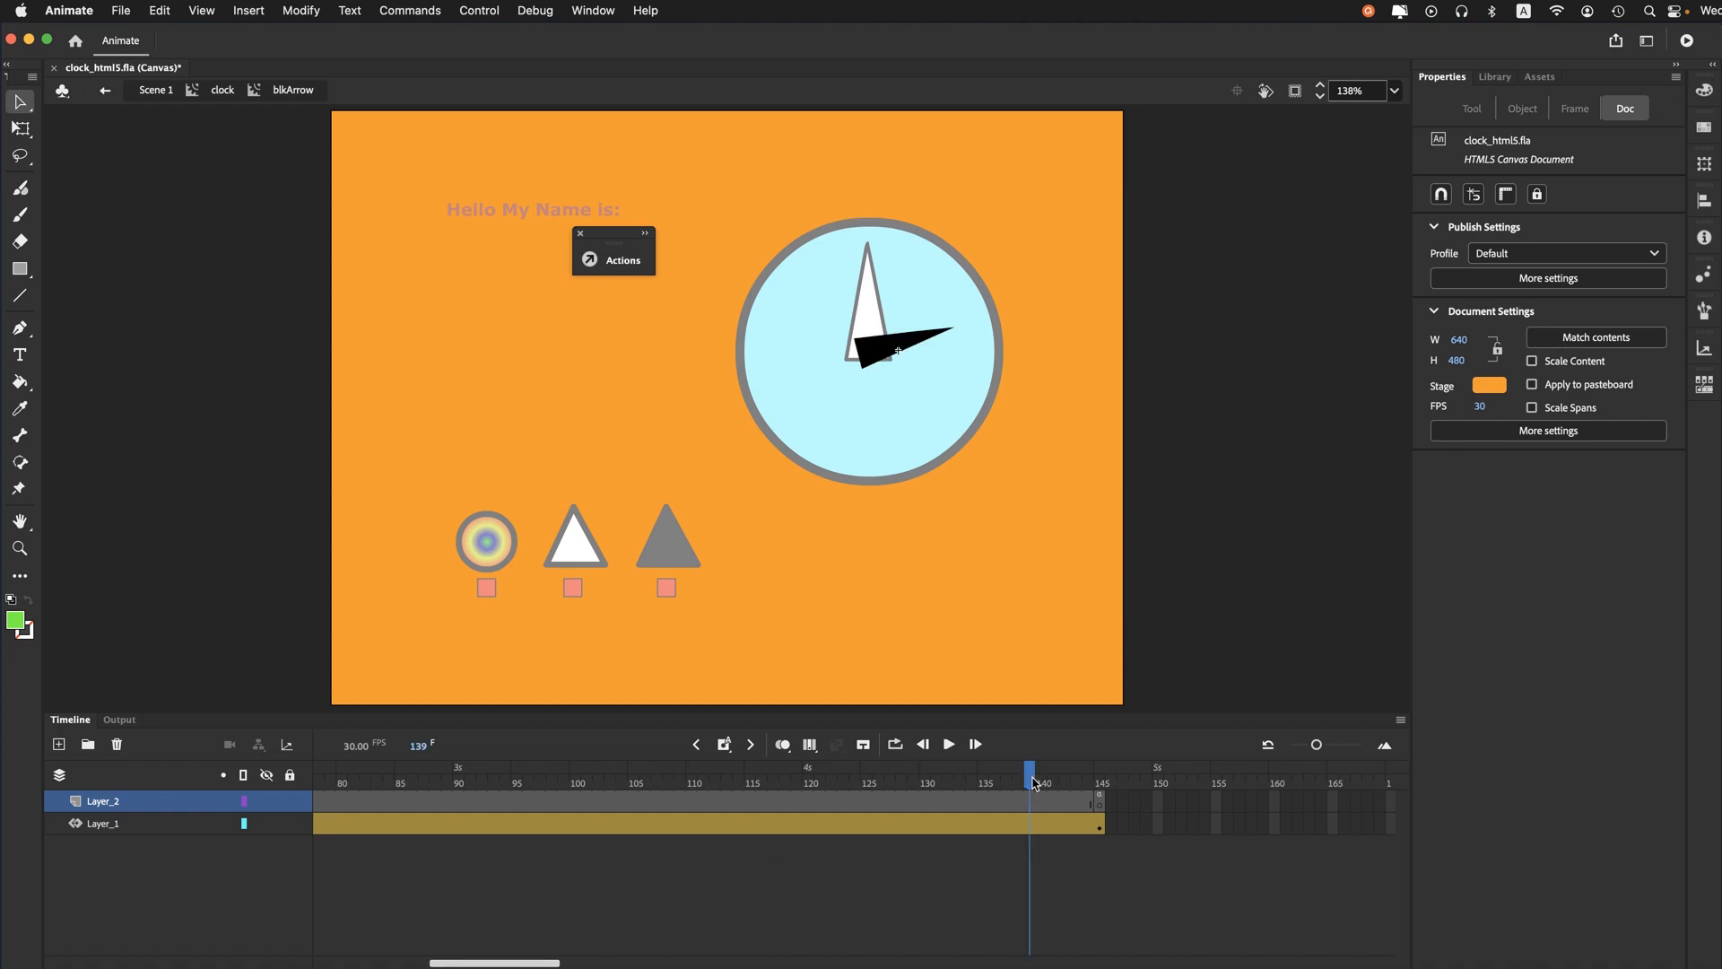
pyautogui.moveTo(552, 965); pyautogui.dragTo(584, 965)
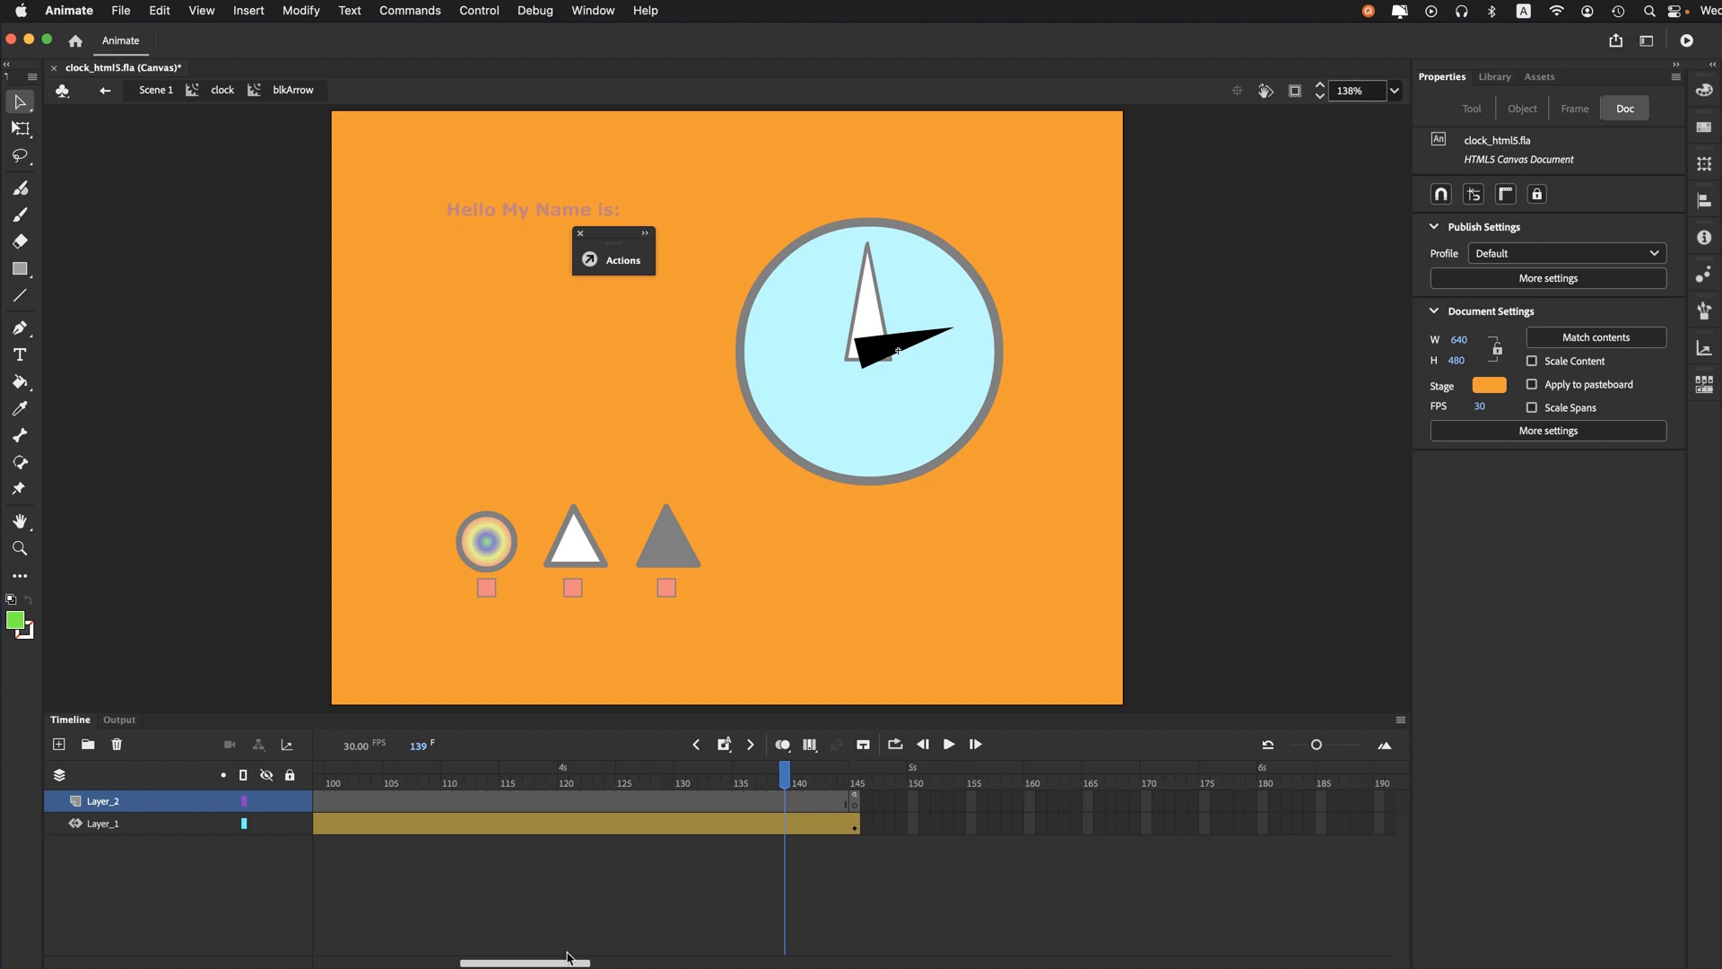
pyautogui.press('F5')
pyautogui.press('F5')
pyautogui.press('F5')
pyautogui.press('F5')
pyautogui.press('F5')
pyautogui.press('F5')
pyautogui.press('F5')
pyautogui.press('F5')
pyautogui.press('F5')
pyautogui.press('F5')
pyautogui.press('F5')
pyautogui.press('F5')
pyautogui.press('F5')
pyautogui.press('F5')
pyautogui.press('F5')
pyautogui.press('F5')
pyautogui.press('F5')
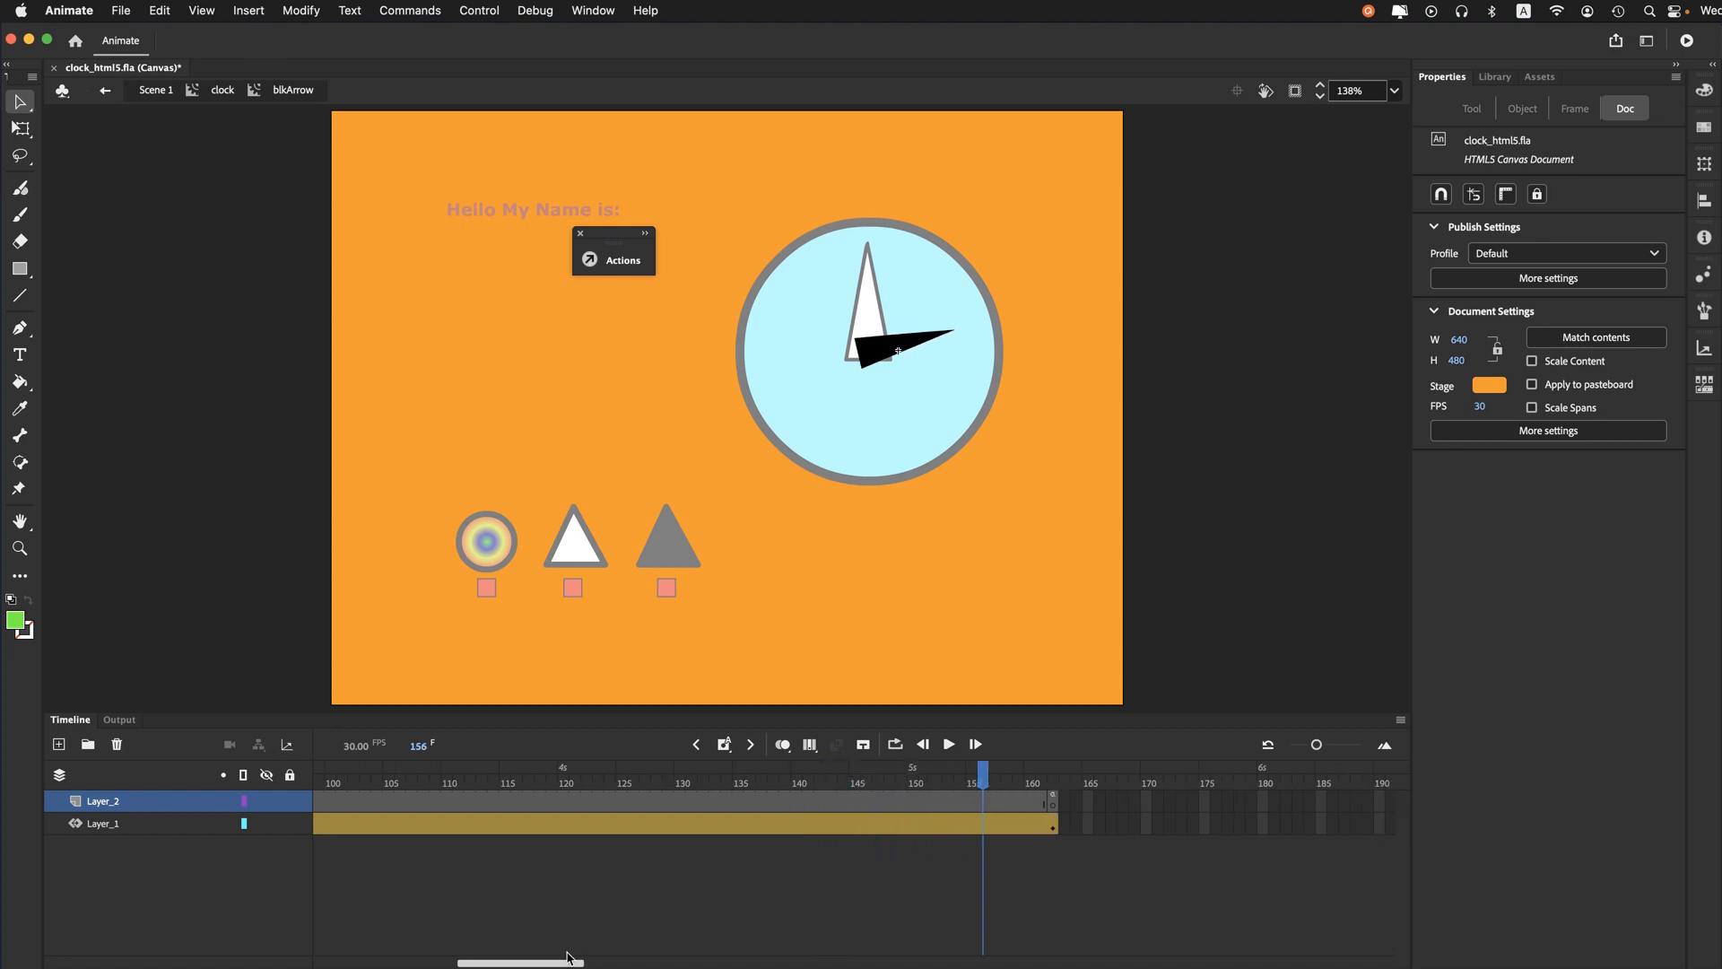
pyautogui.press('F5')
pyautogui.press('F5')
pyautogui.press('F5')
pyautogui.press('F5')
pyautogui.press('F5')
pyautogui.press('F5')
pyautogui.press('F5')
pyautogui.press('F5')
pyautogui.press('F5')
pyautogui.press('F5')
pyautogui.press('F5')
pyautogui.press('F5')
pyautogui.press('F5')
pyautogui.press('F5')
pyautogui.press('F5')
pyautogui.press('F5')
pyautogui.press('F5')
pyautogui.press('F5')
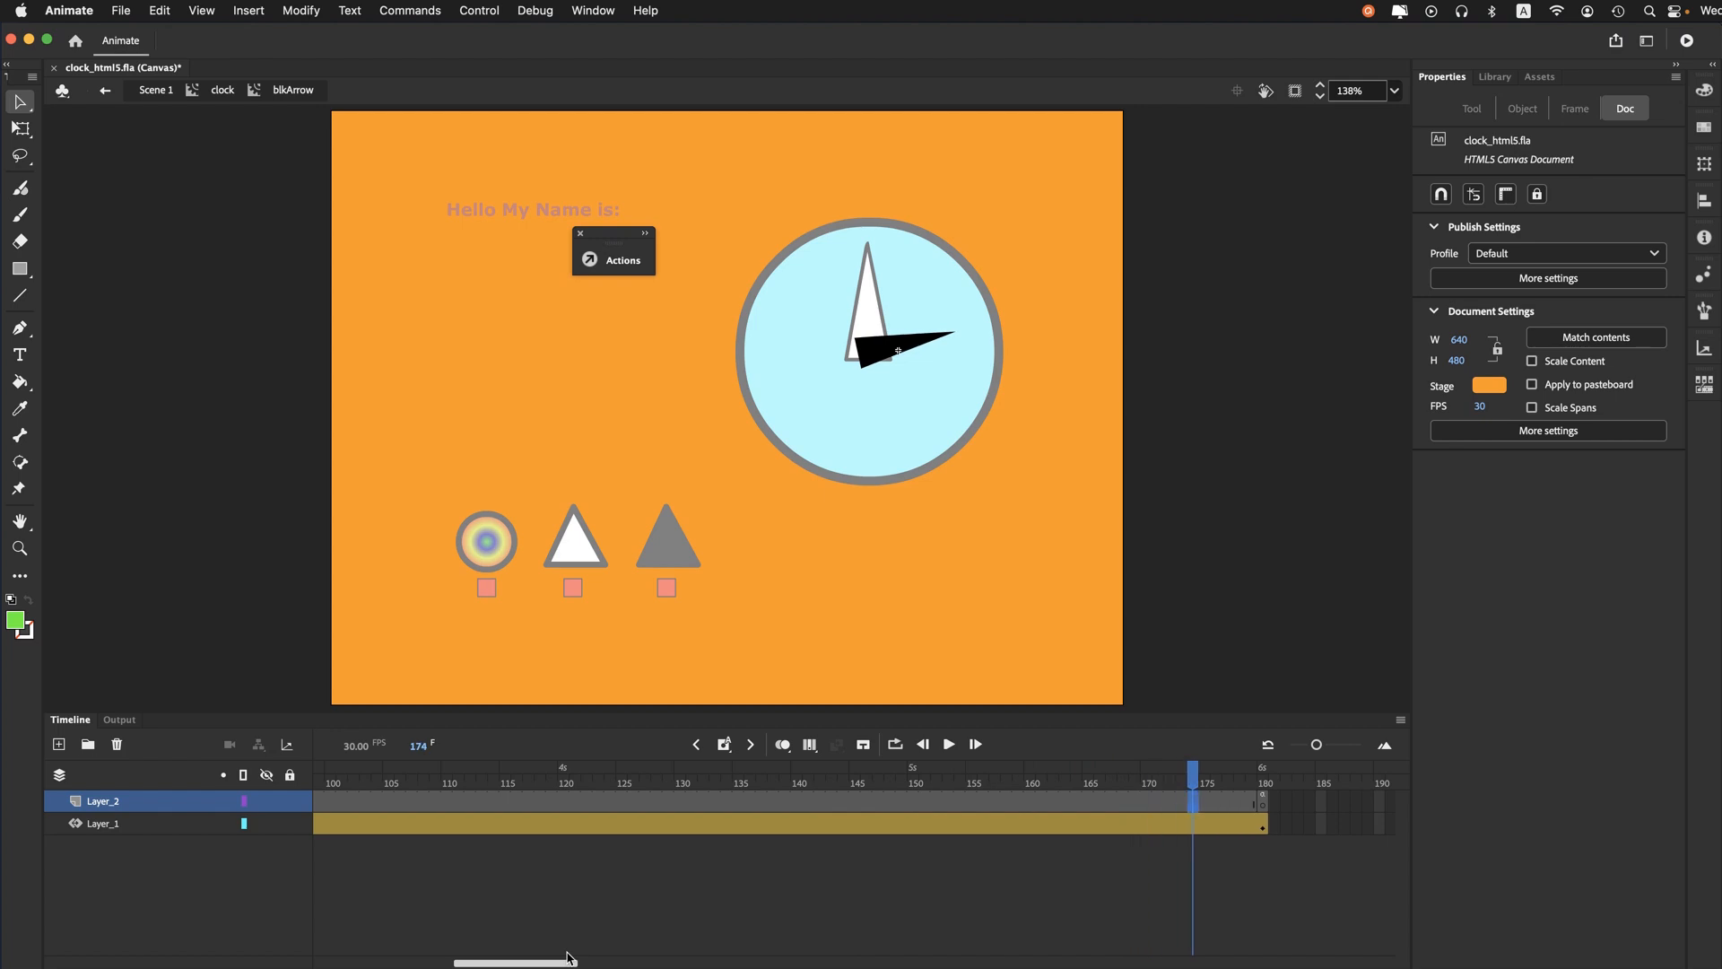
pyautogui.click(222, 90)
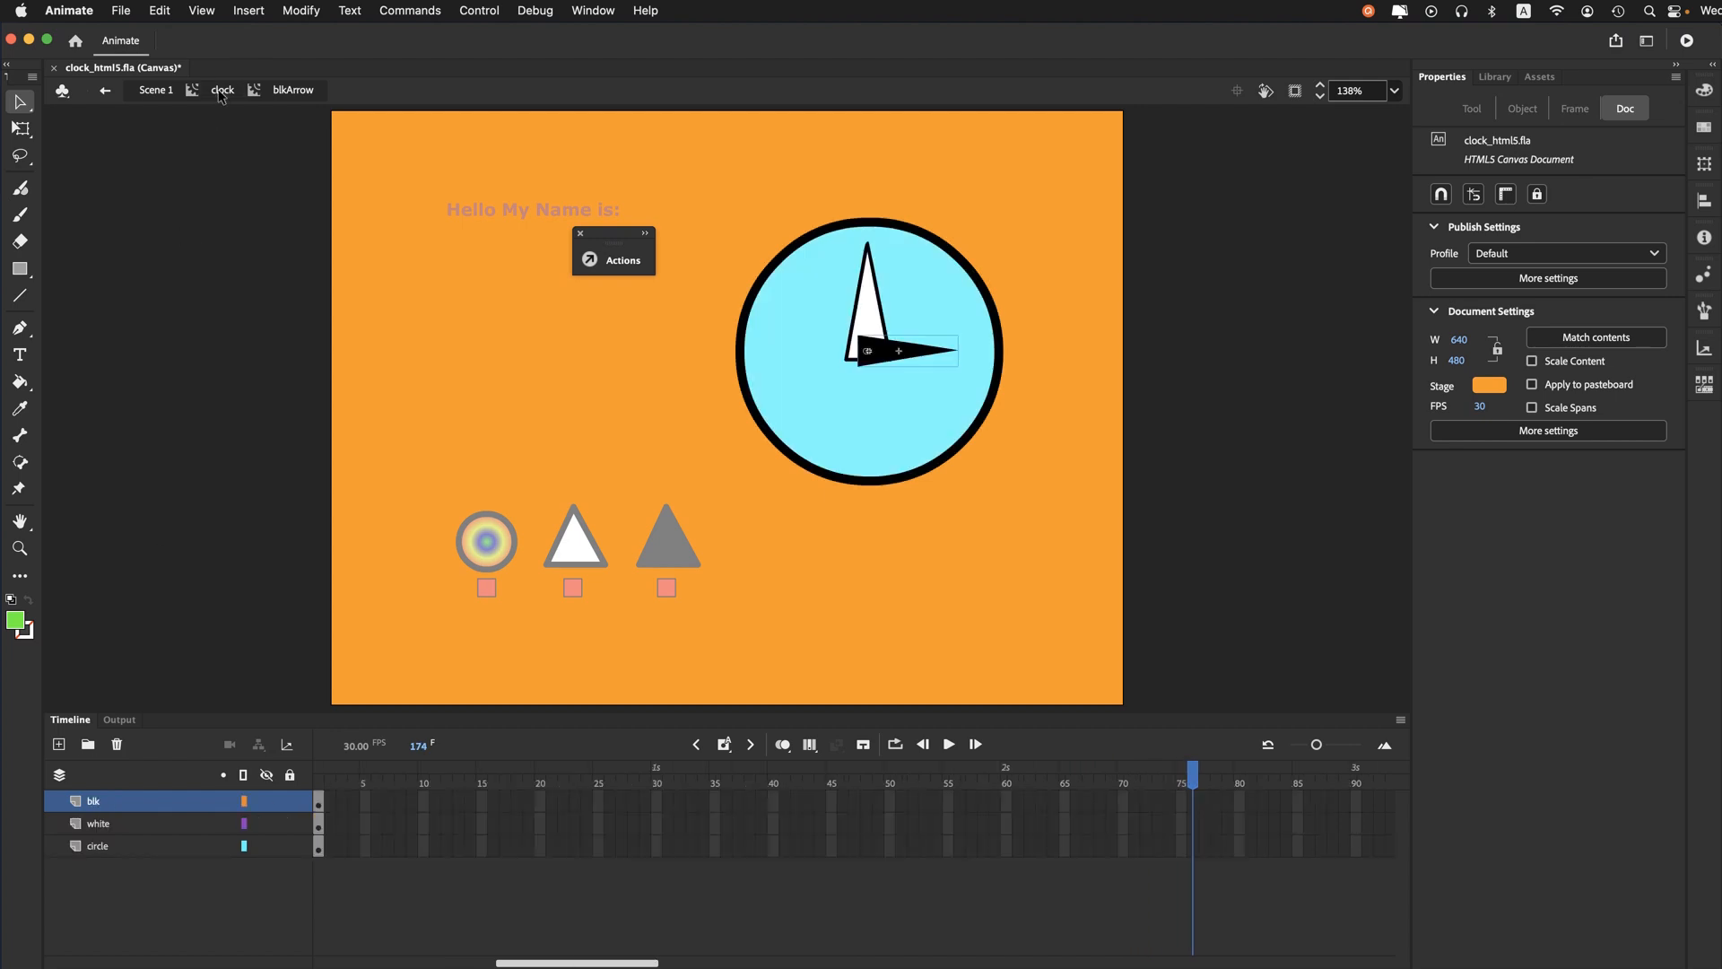
# - Open the white arrow's clip, insert frames from frame 40 on until its animation ends at frame 60, and return to the clock clip
pyautogui.doubleClick(873, 320)
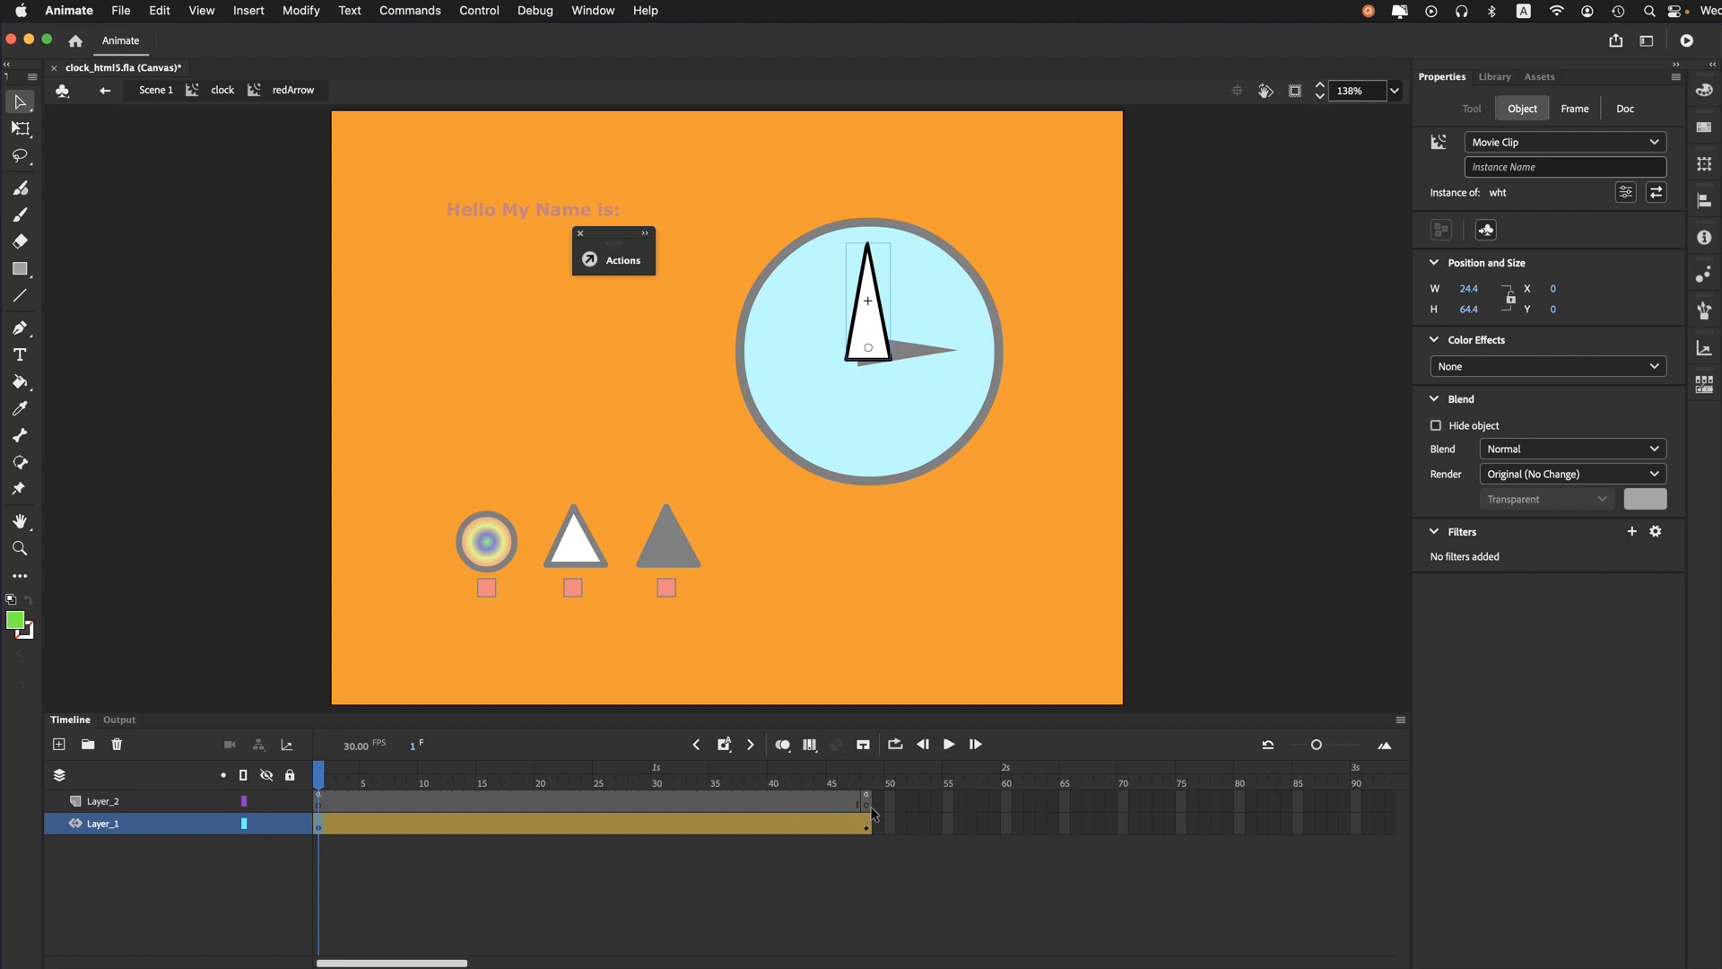
pyautogui.click(779, 782)
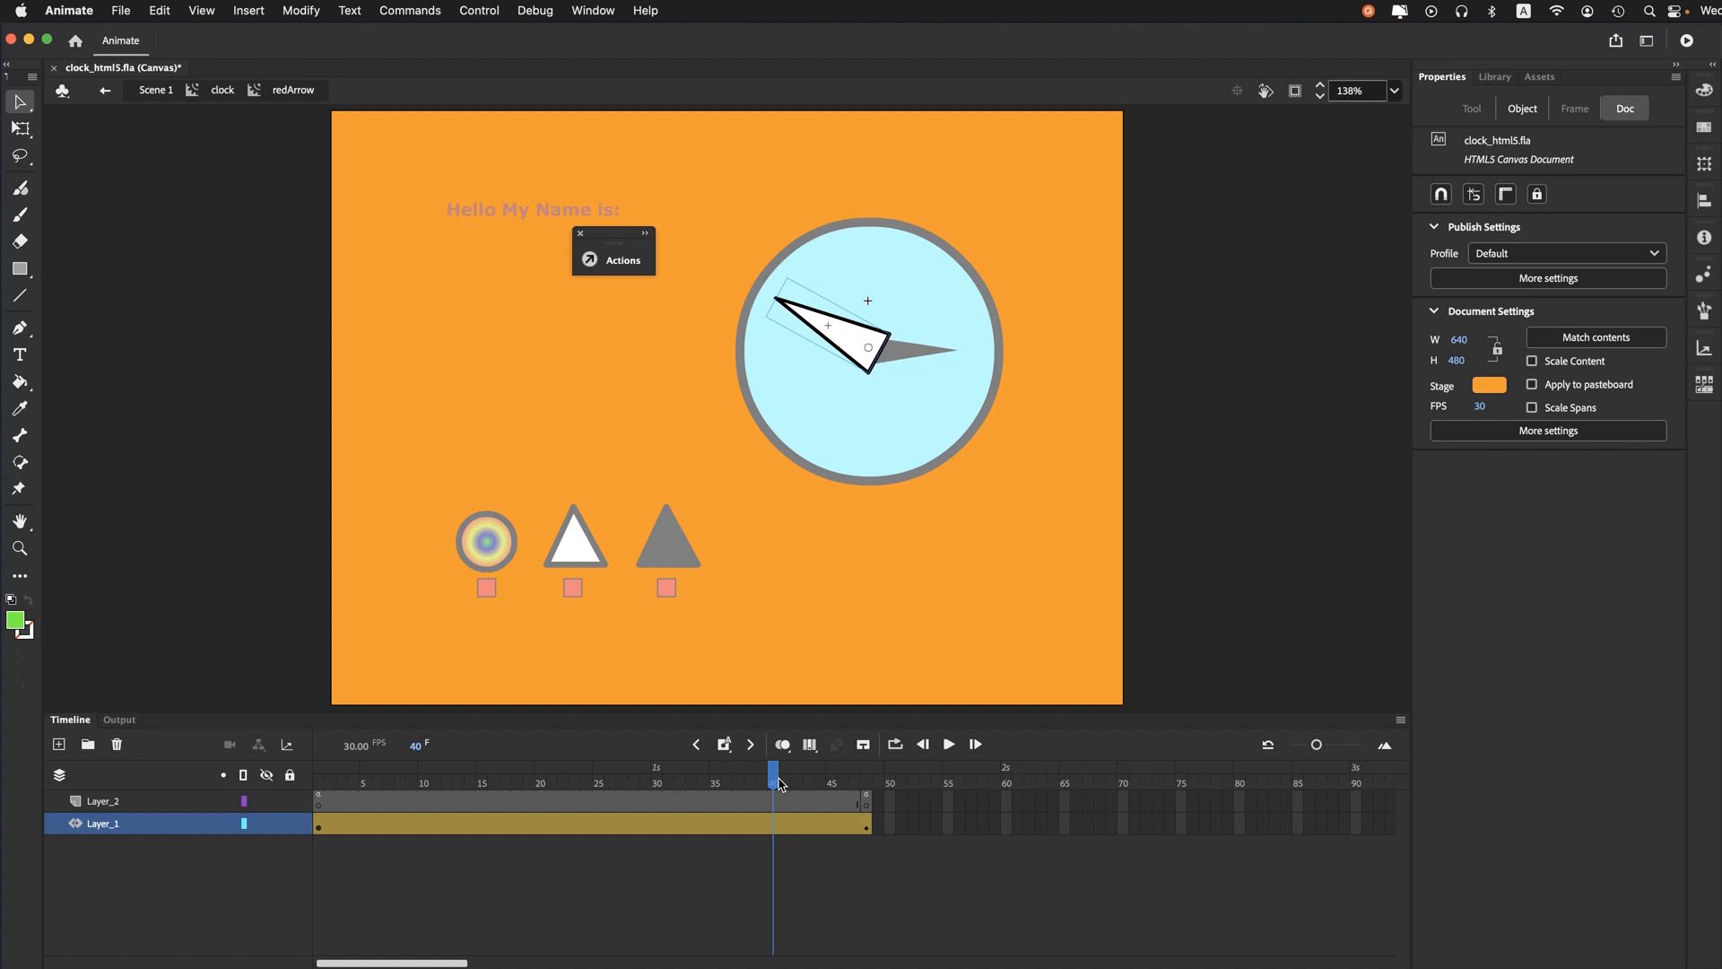
pyautogui.press('F5')
pyautogui.press('F5')
pyautogui.press('F5')
pyautogui.press('F5')
pyautogui.press('F5')
pyautogui.press('F5')
pyautogui.press('F5')
pyautogui.press('F5')
pyautogui.press('F5')
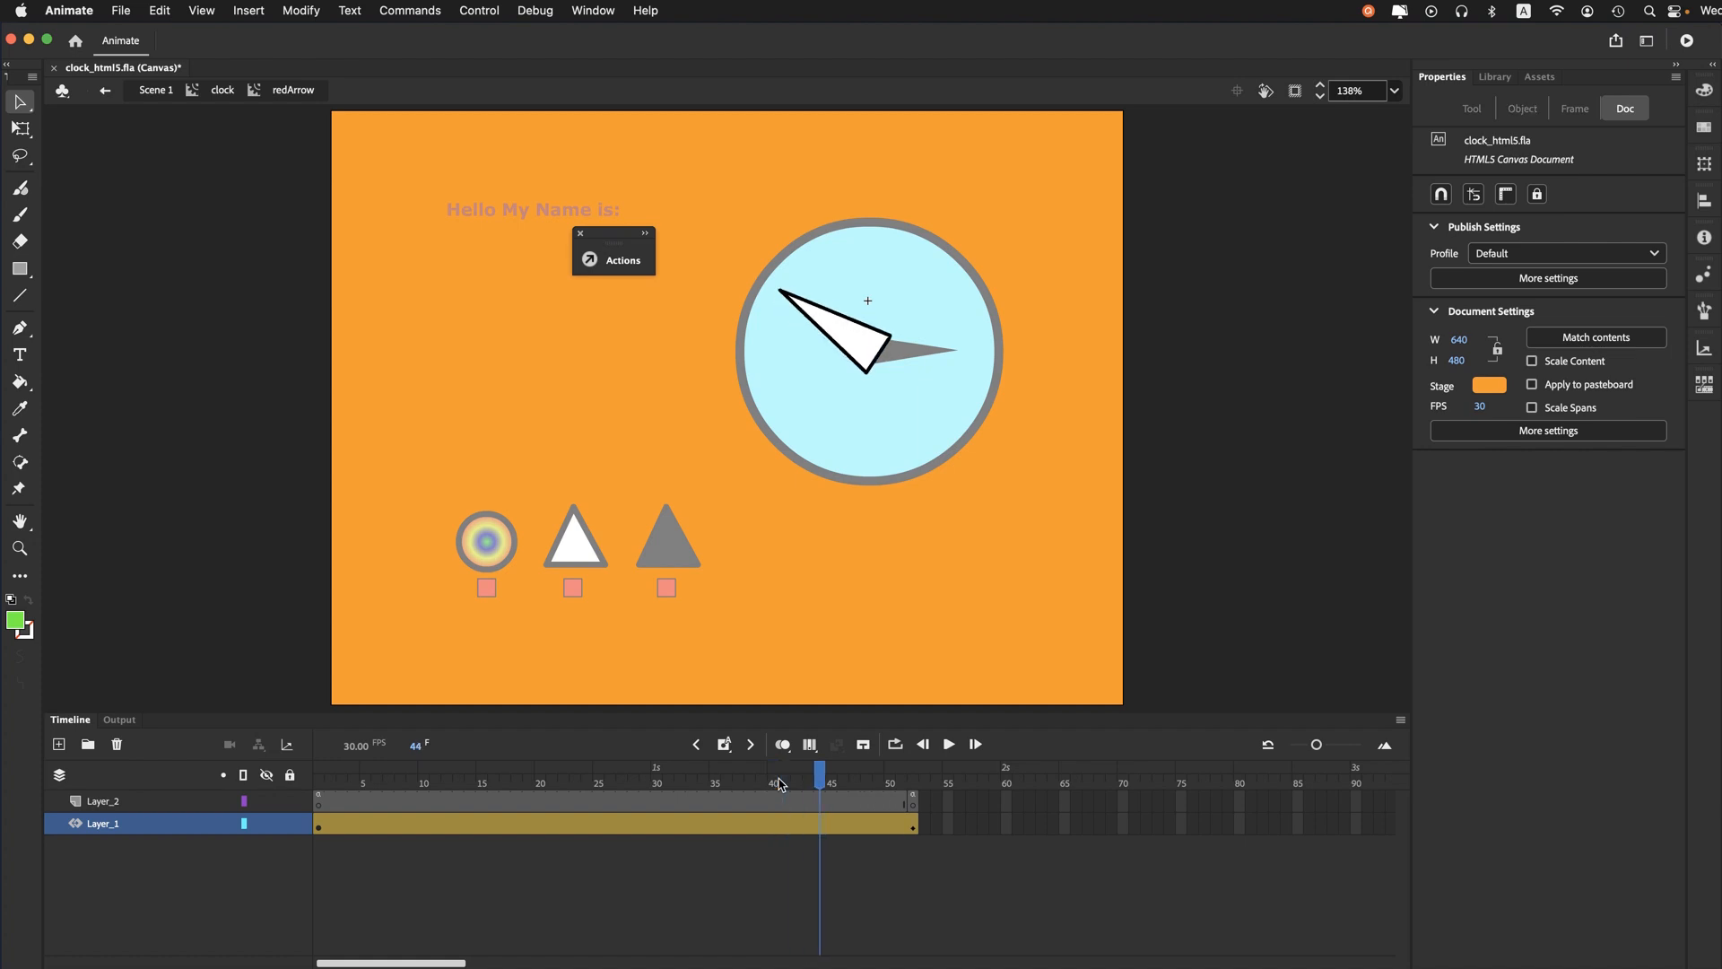
pyautogui.press('F5')
pyautogui.press('F5')
pyautogui.press('F5')
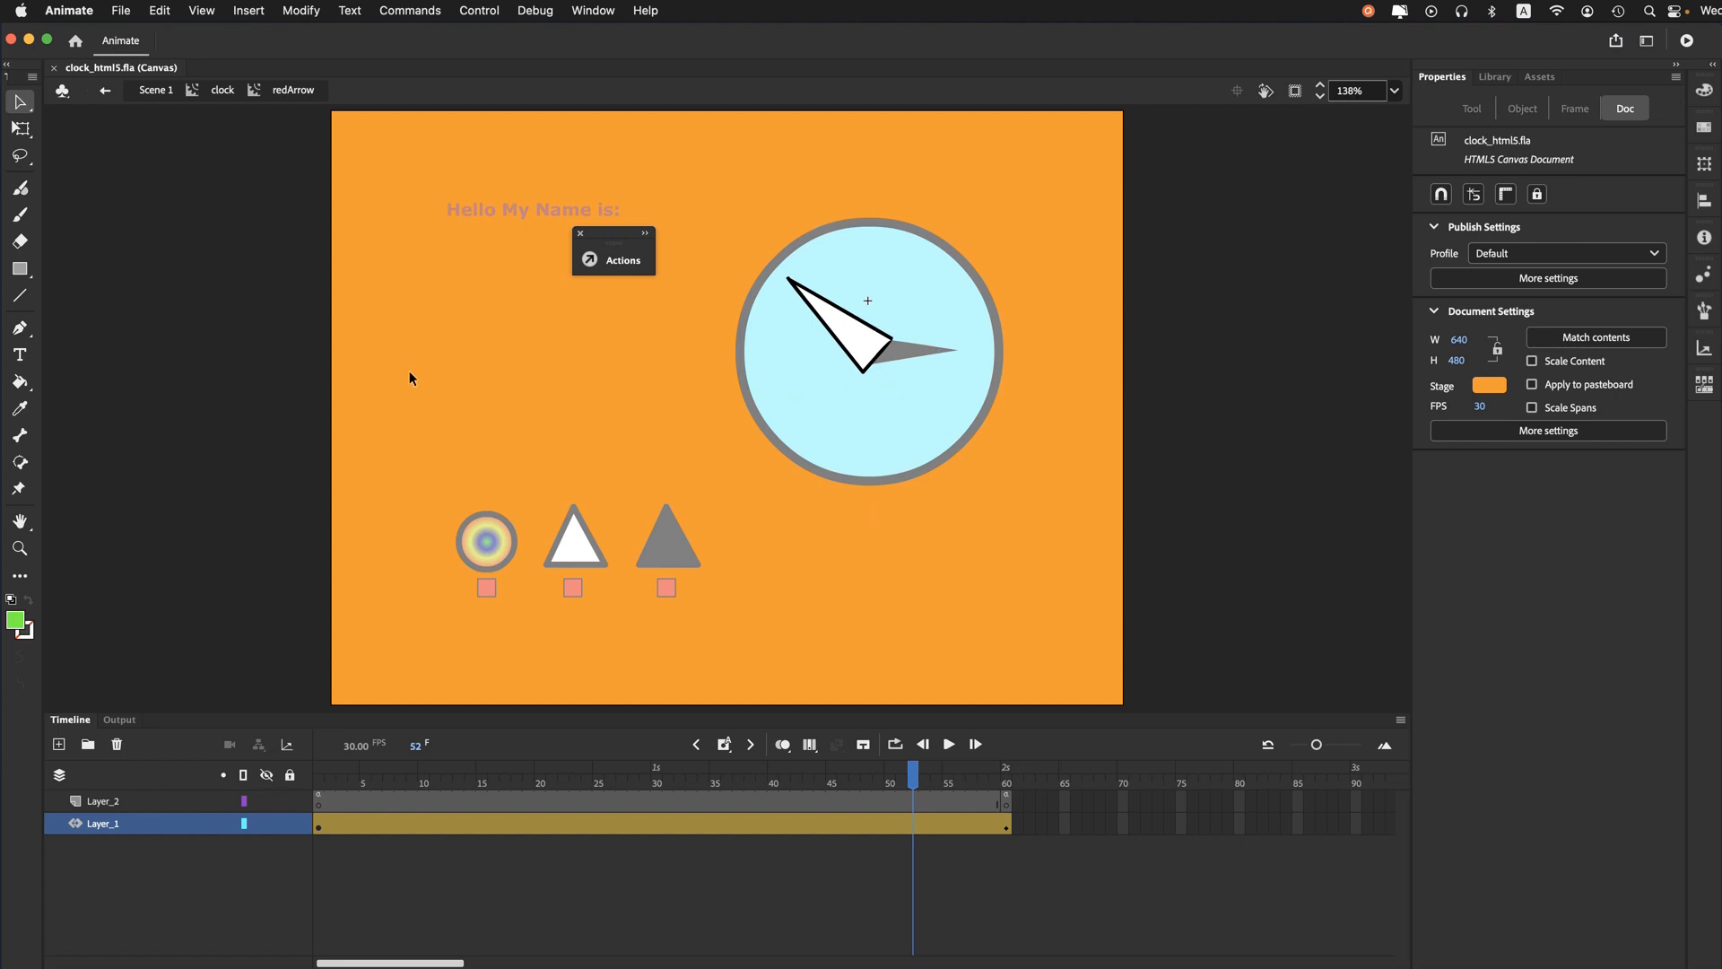
pyautogui.click(223, 92)
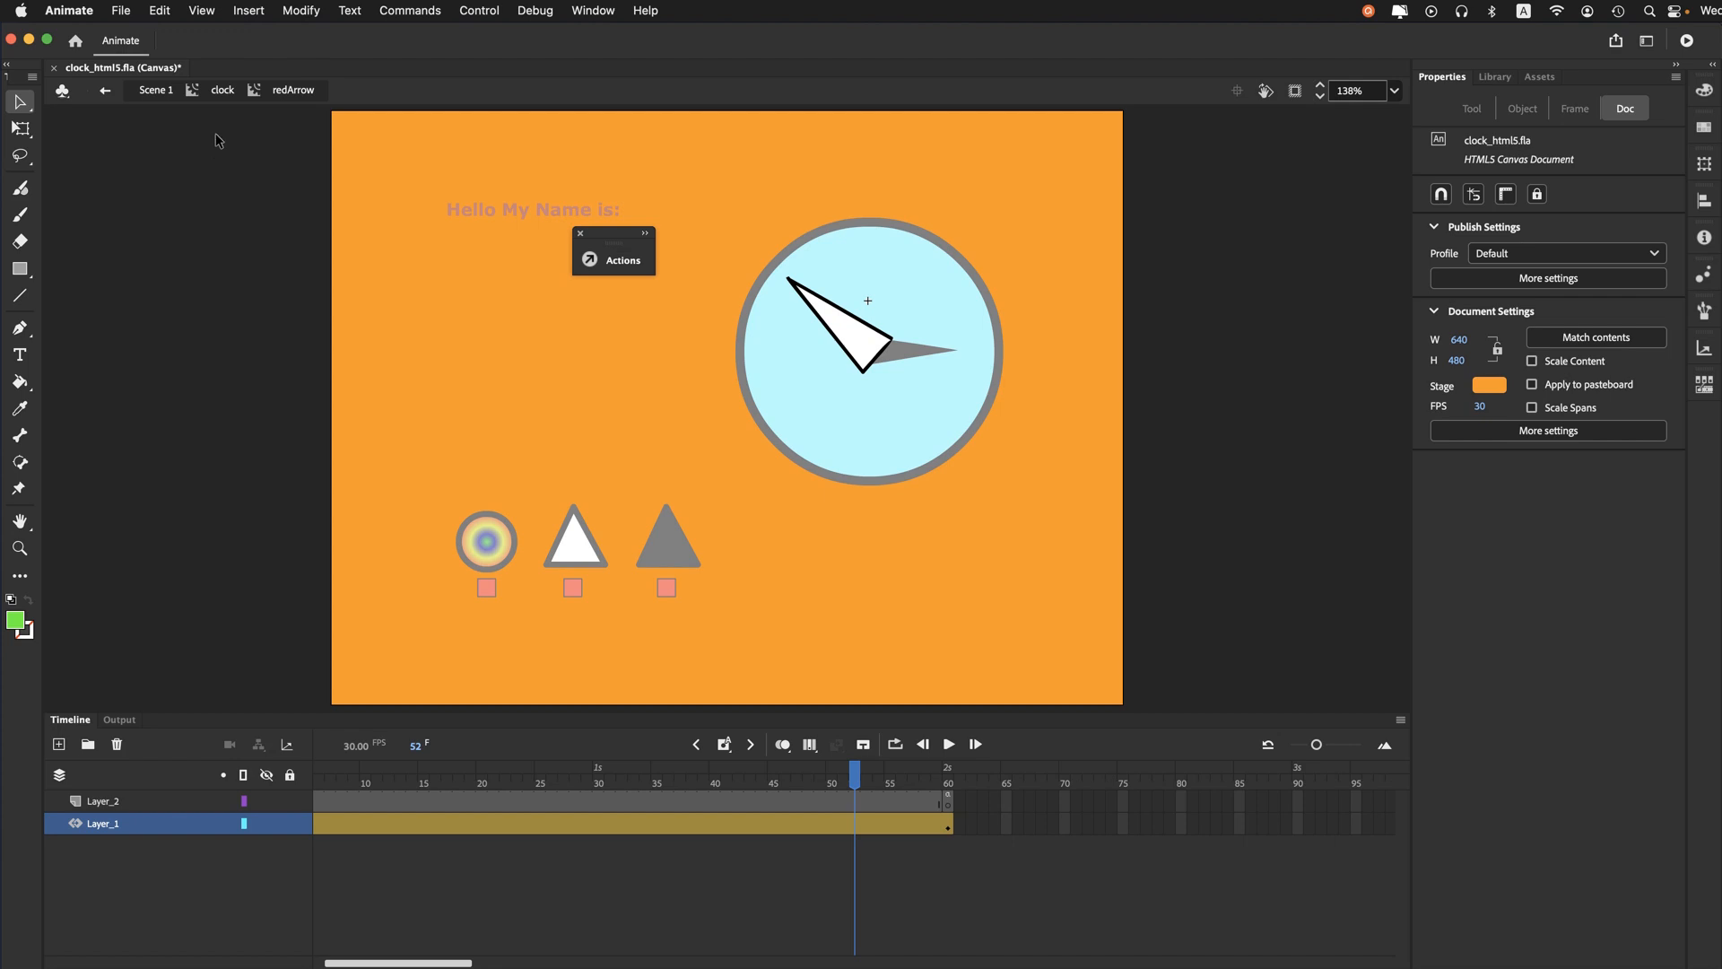
pyautogui.click(221, 91)
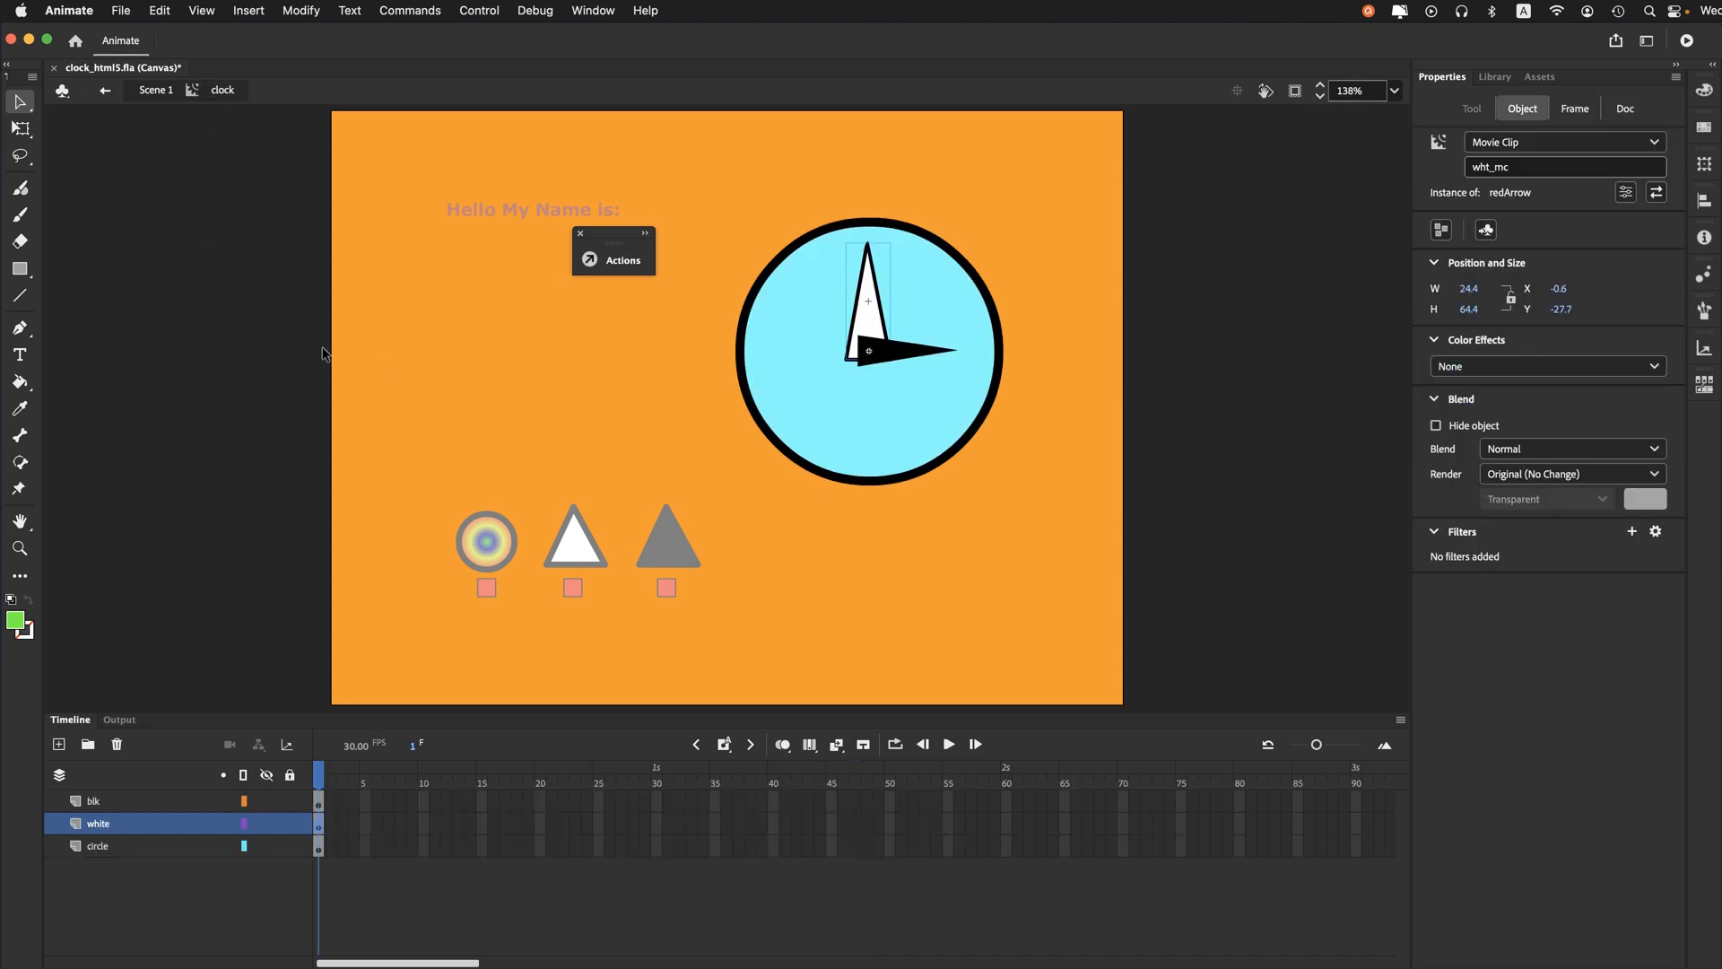
# - Check the instance names of the black arrow, white arrow and circle inside the clock clip
pyautogui.click(895, 357)
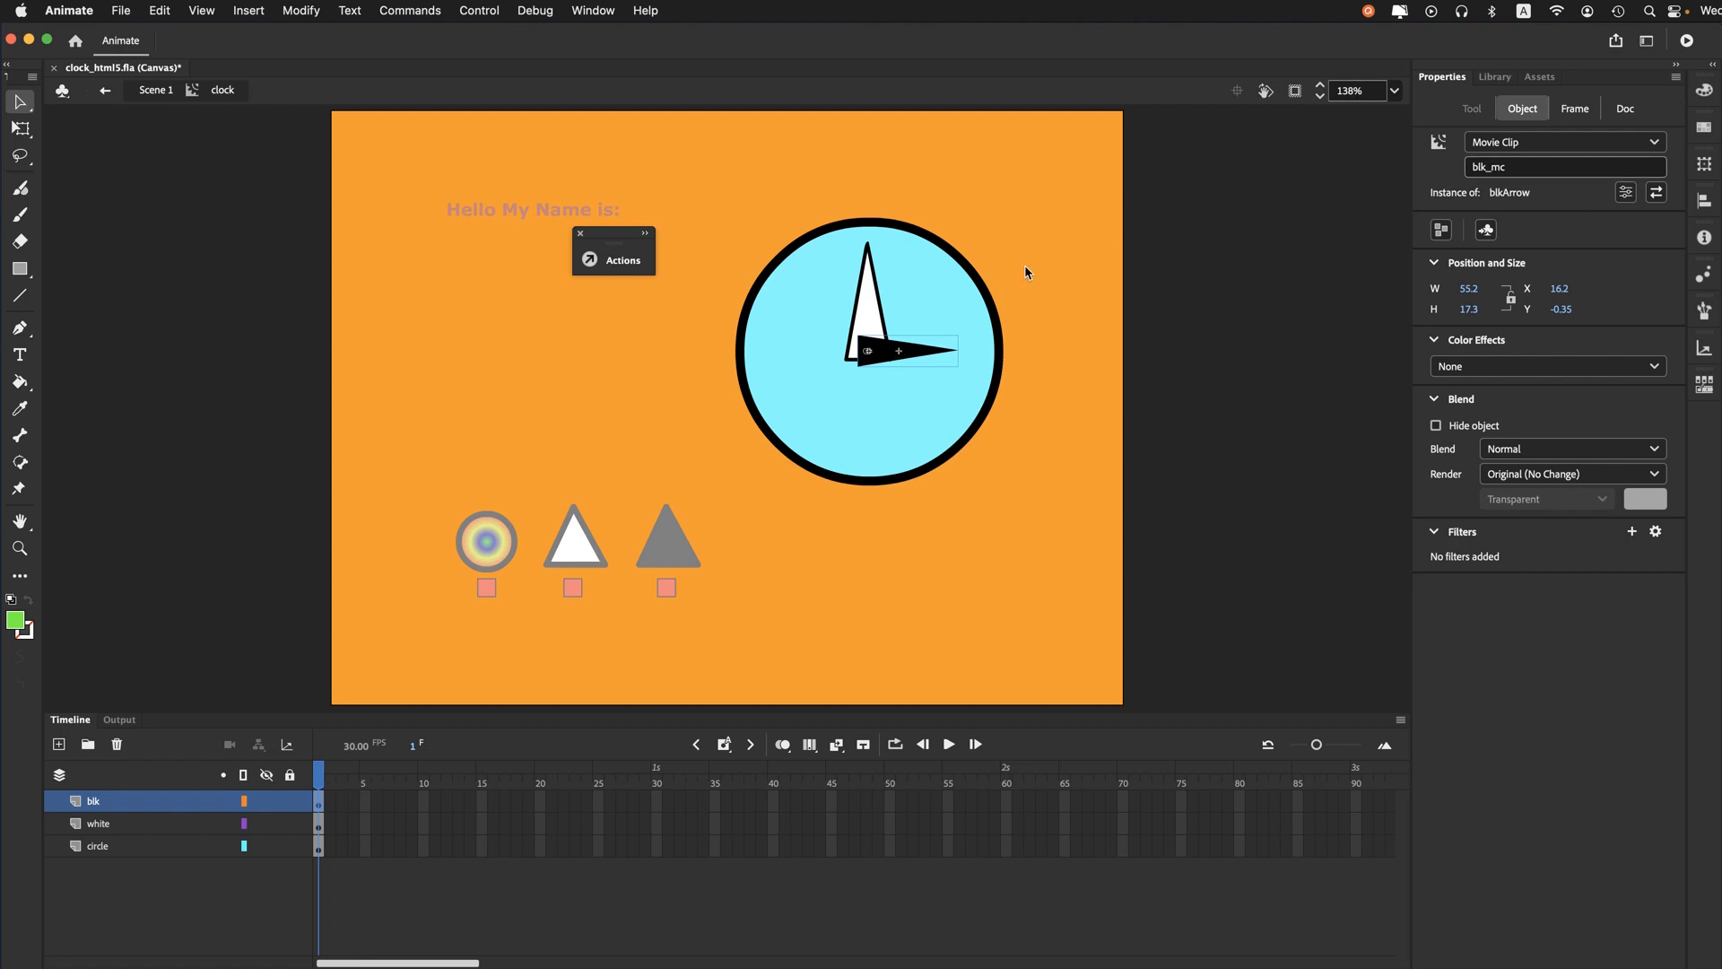
pyautogui.click(875, 296)
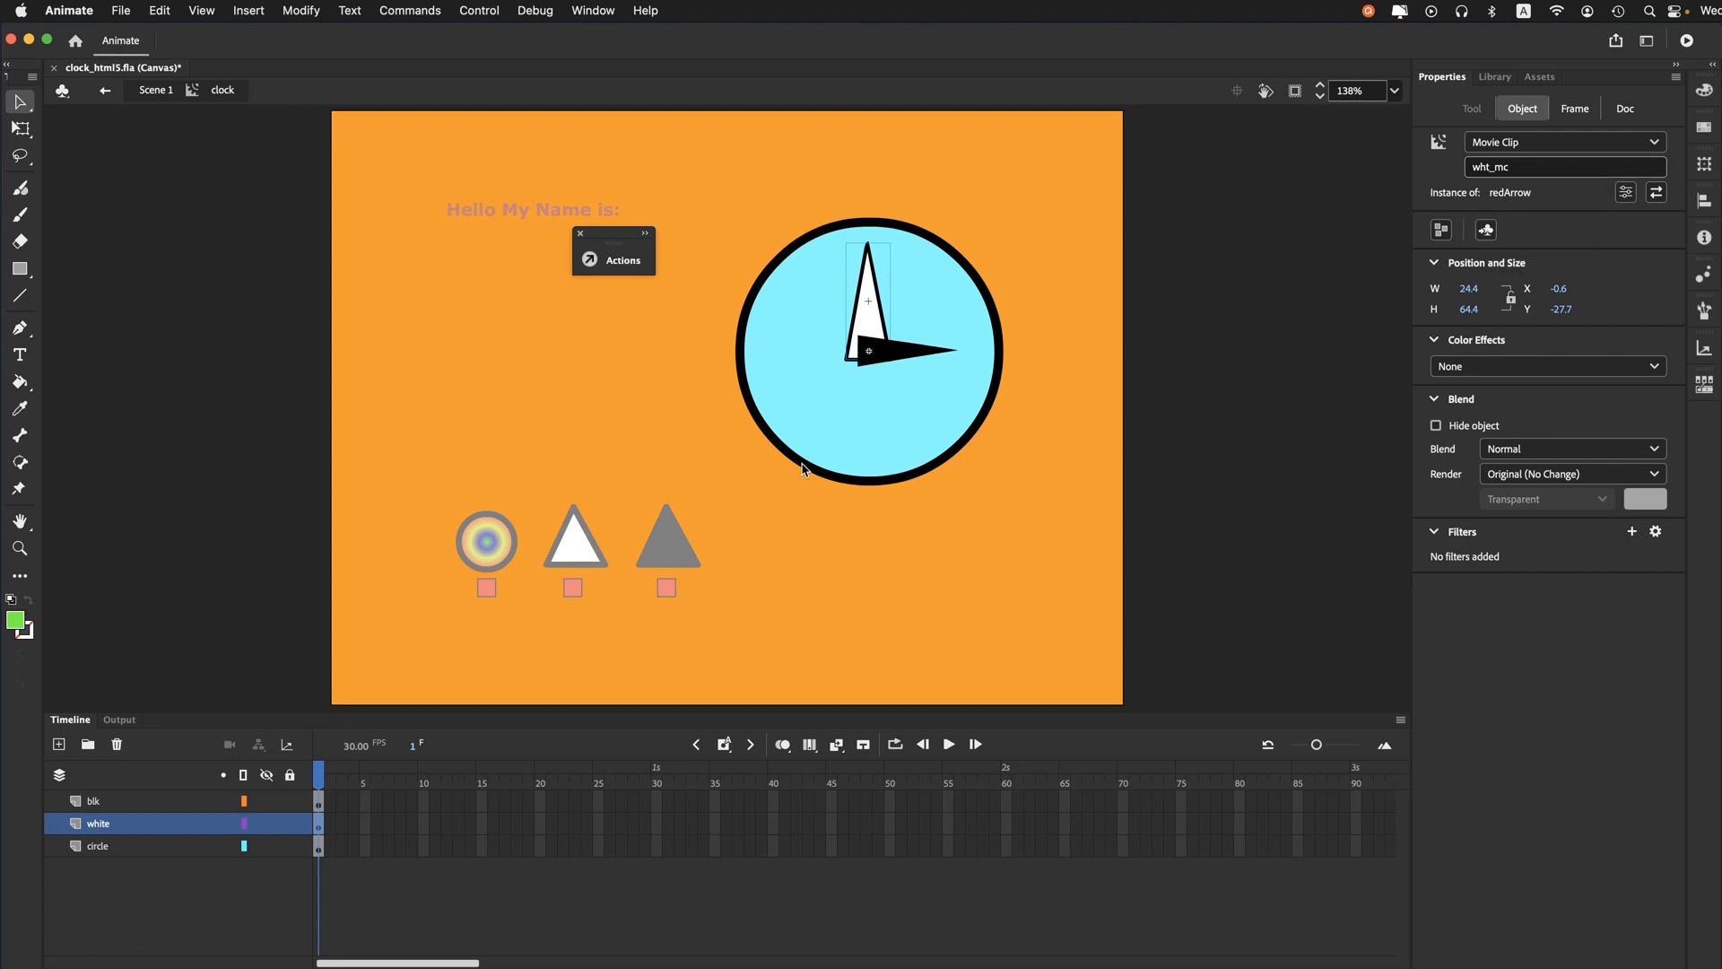
pyautogui.click(777, 438)
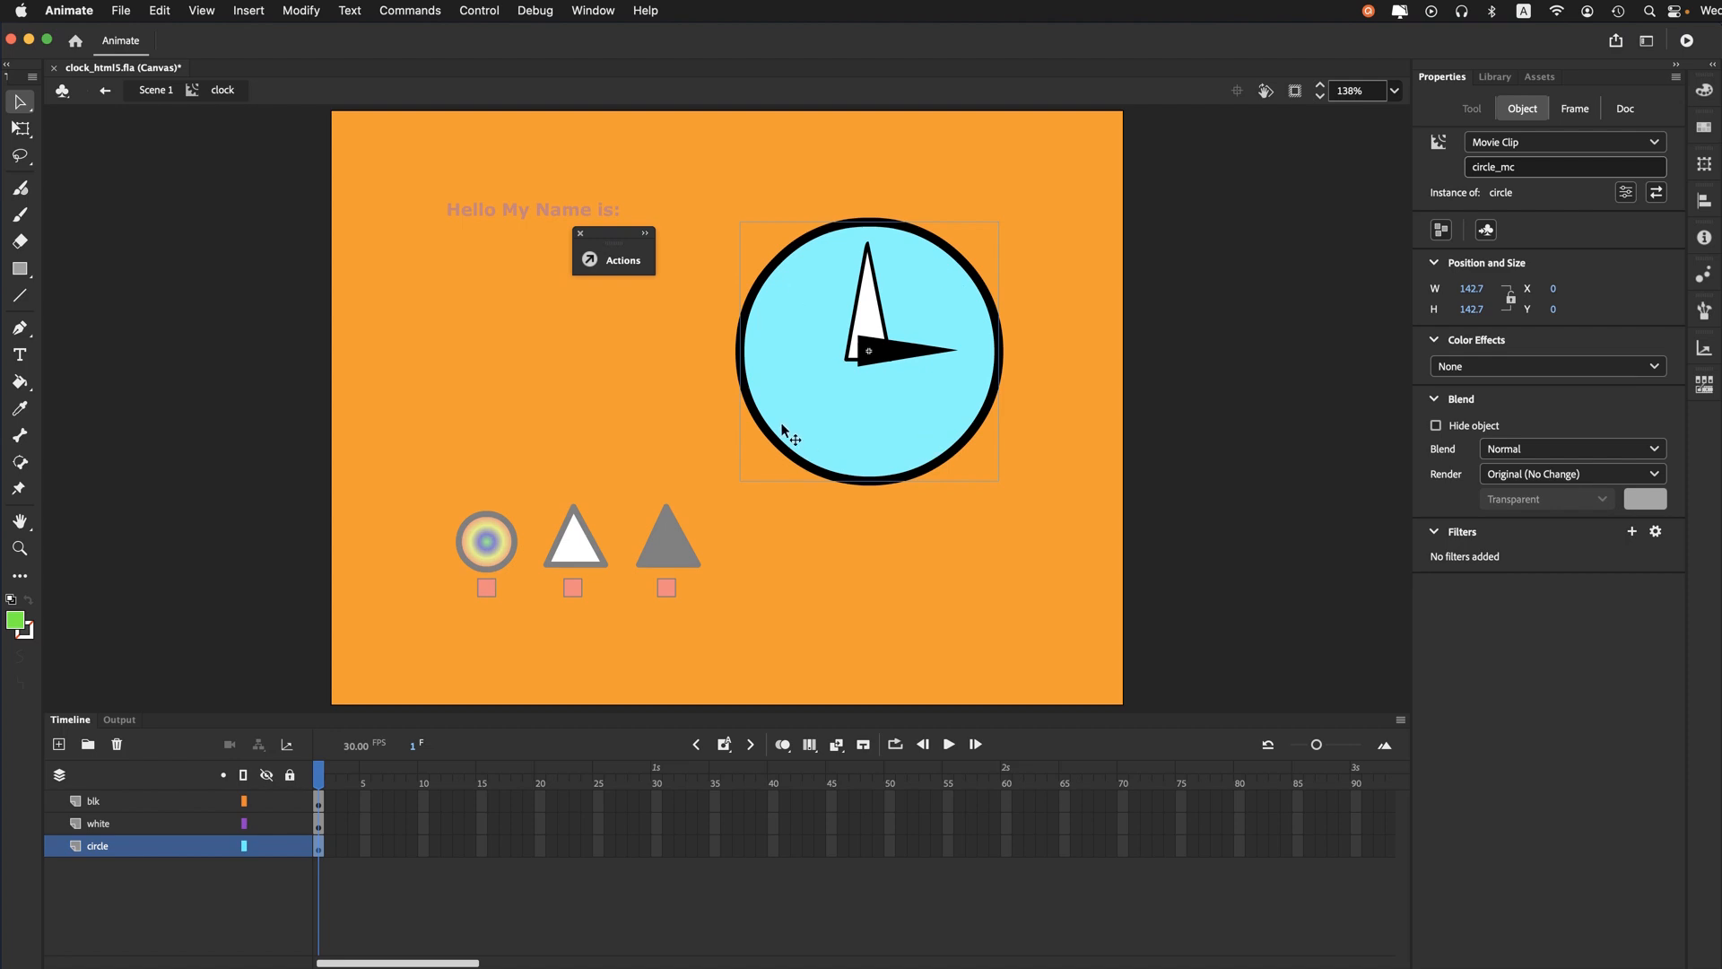
pyautogui.click(859, 307)
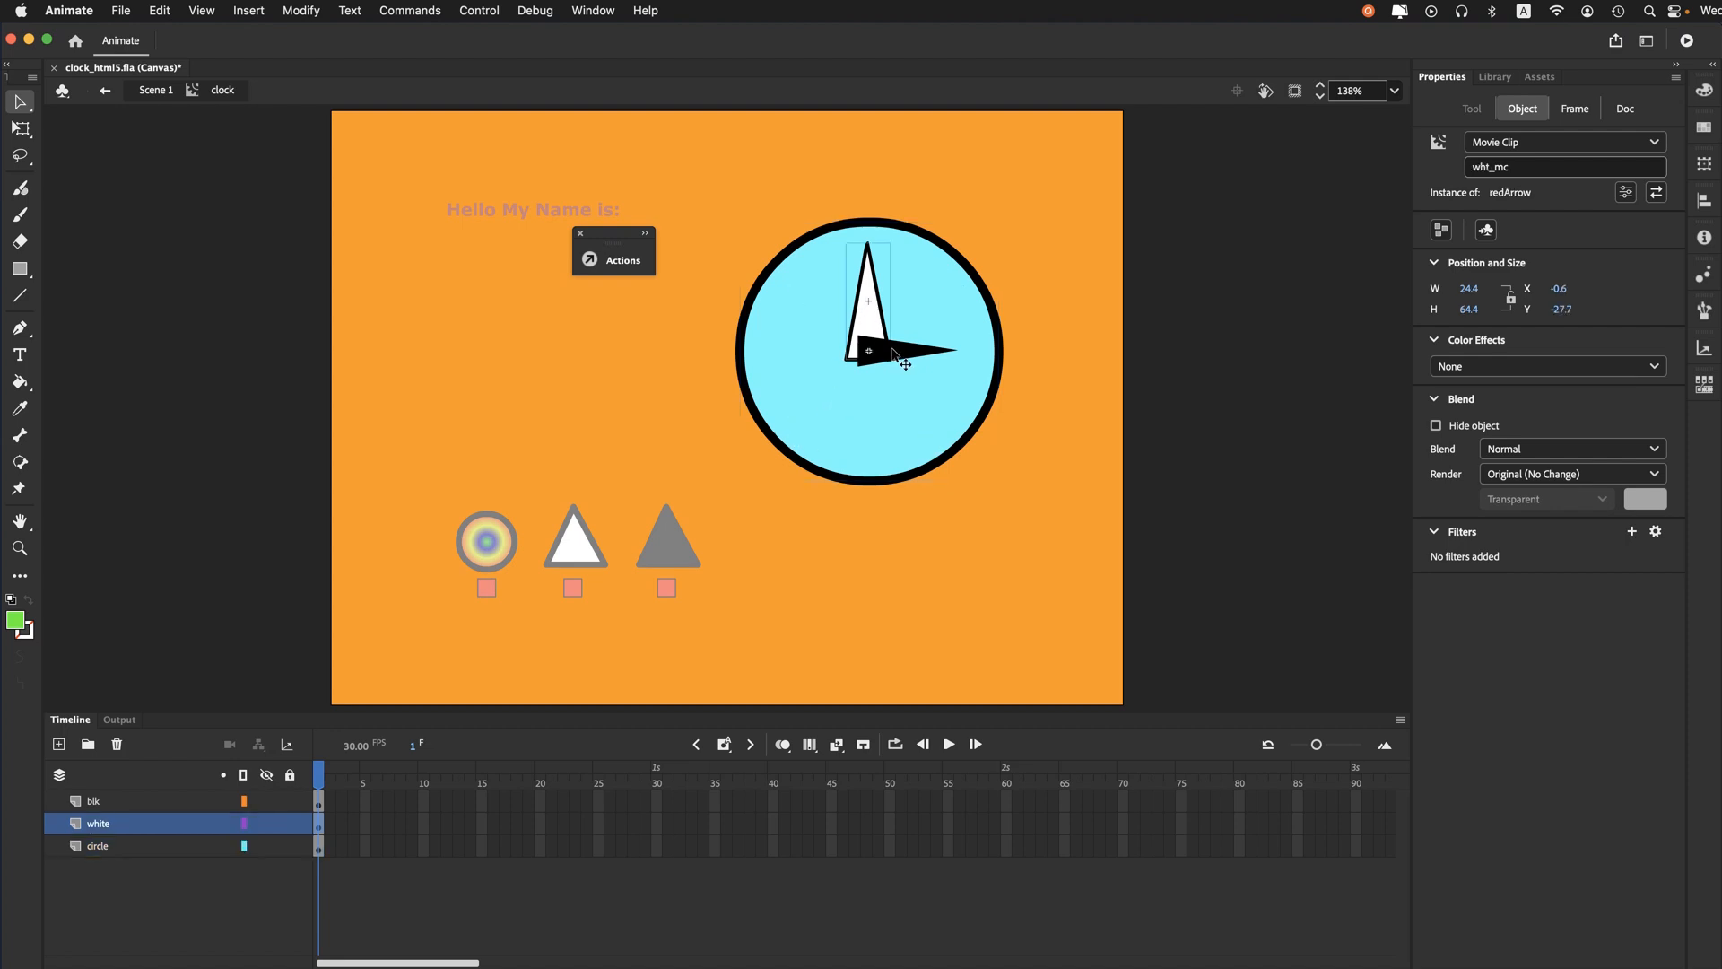
pyautogui.click(893, 351)
pyautogui.click(861, 423)
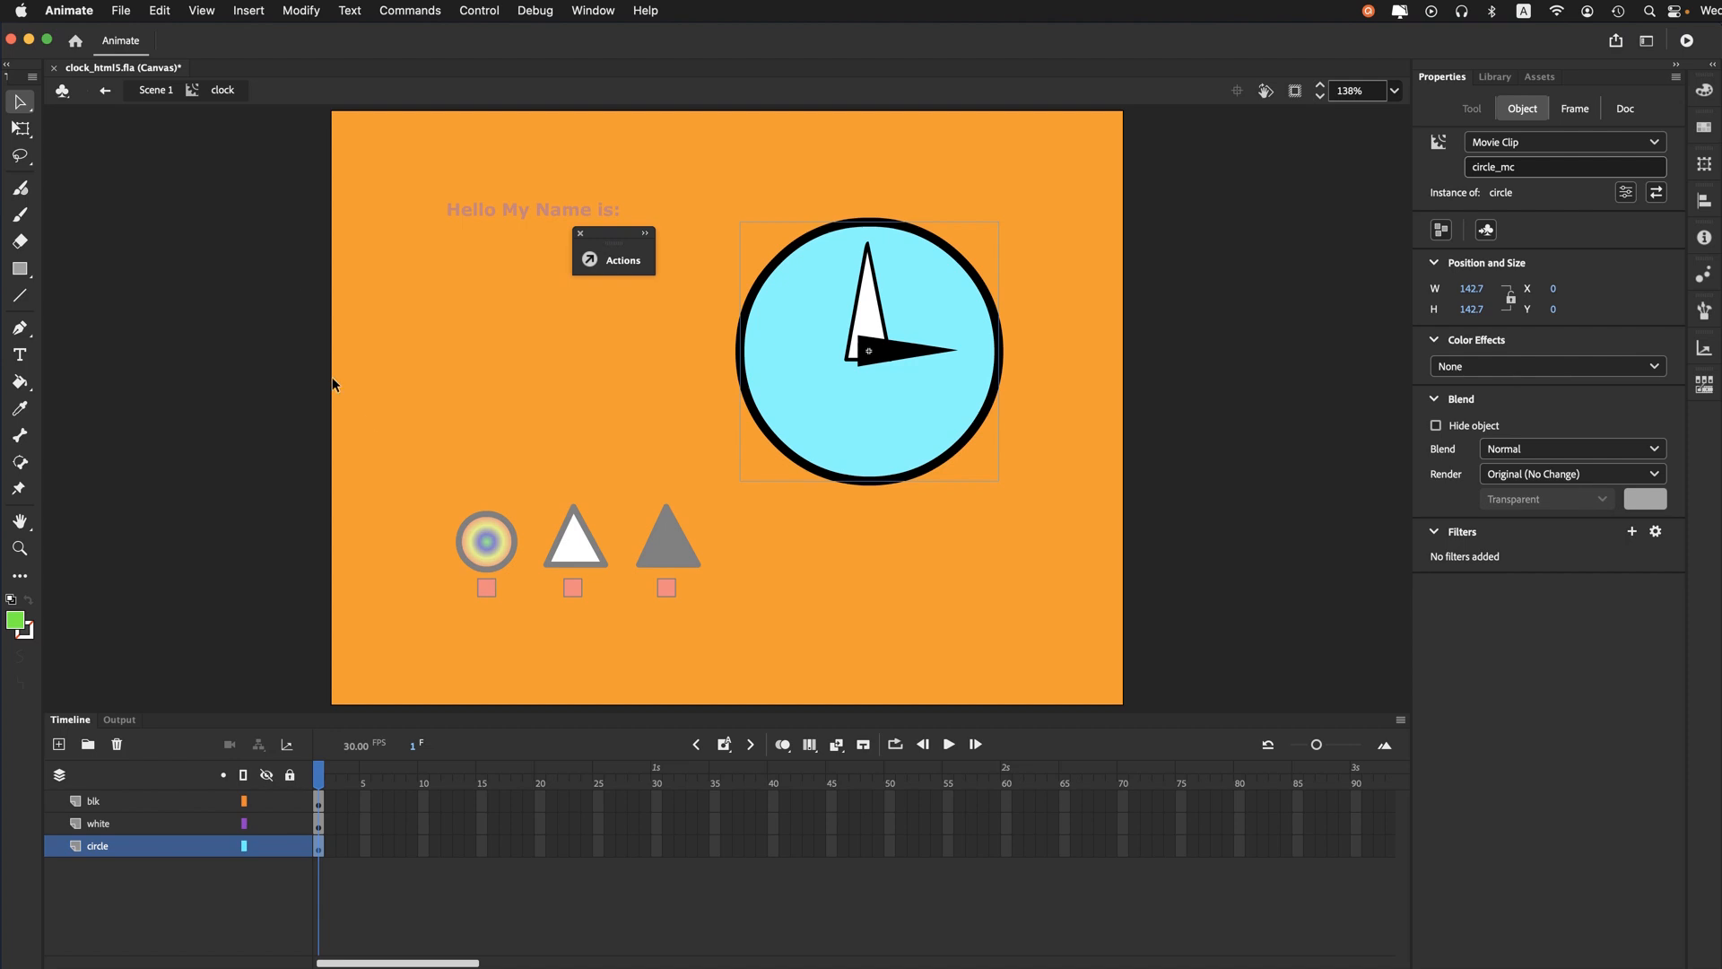
# - Return to Scene 1, open the Actions script editor and reposition it over the stage with a shorter timeline area
pyautogui.click(160, 90)
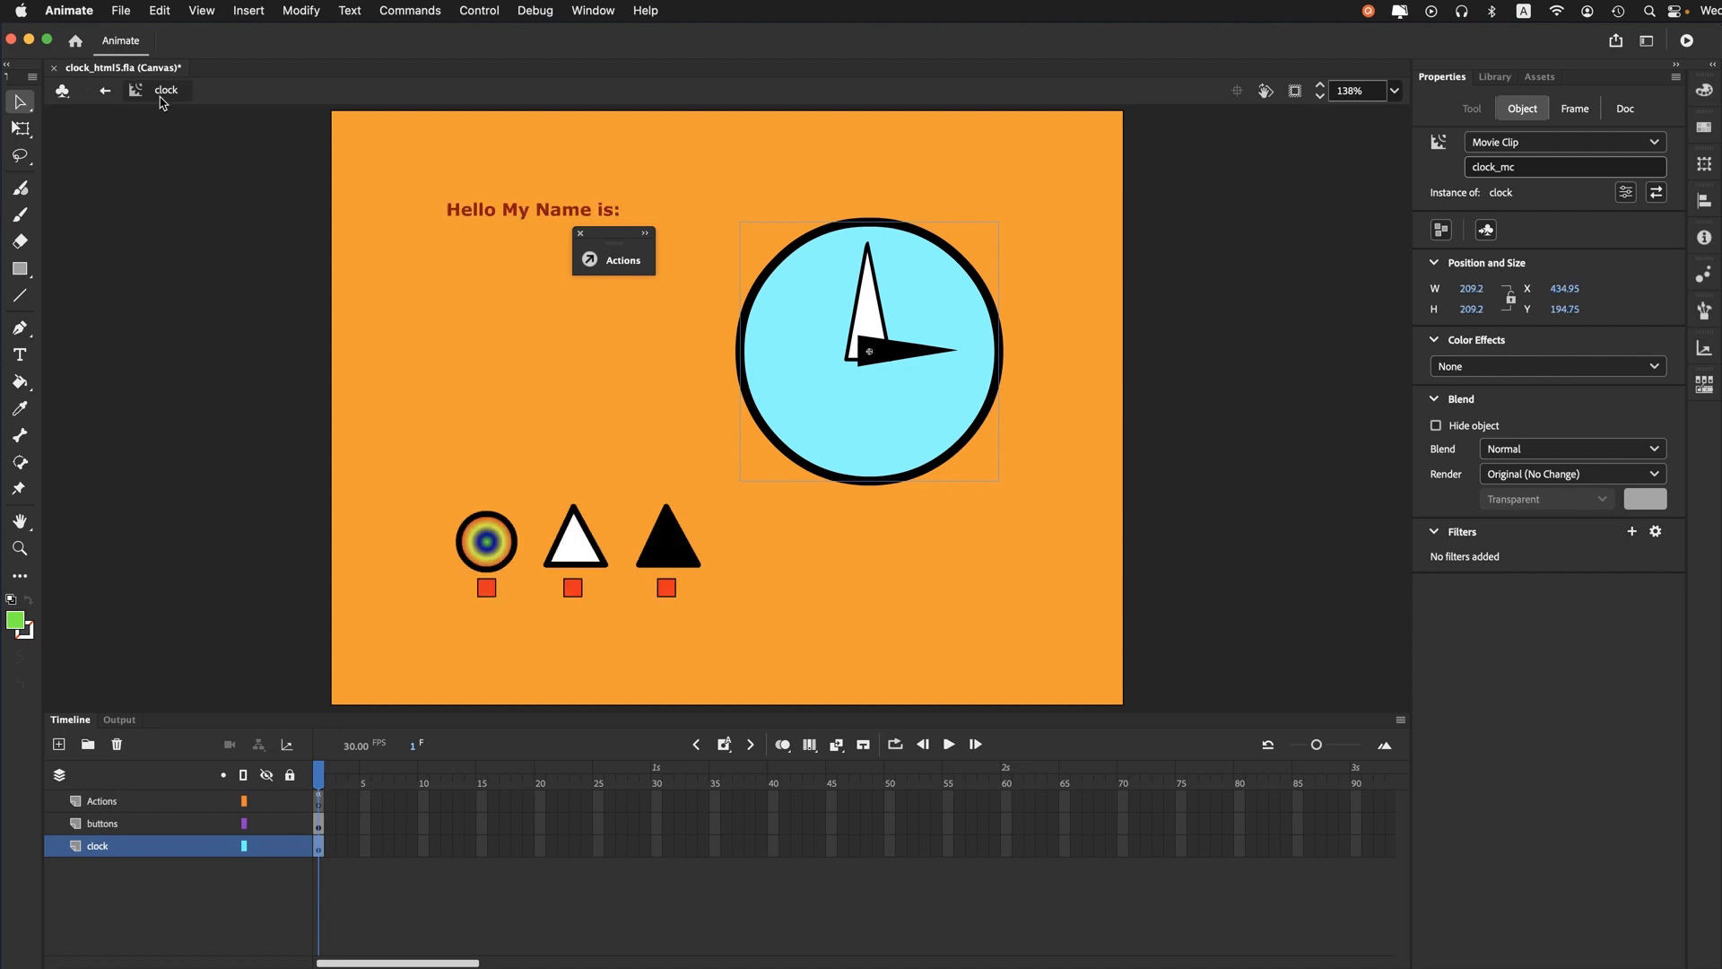
pyautogui.click(205, 274)
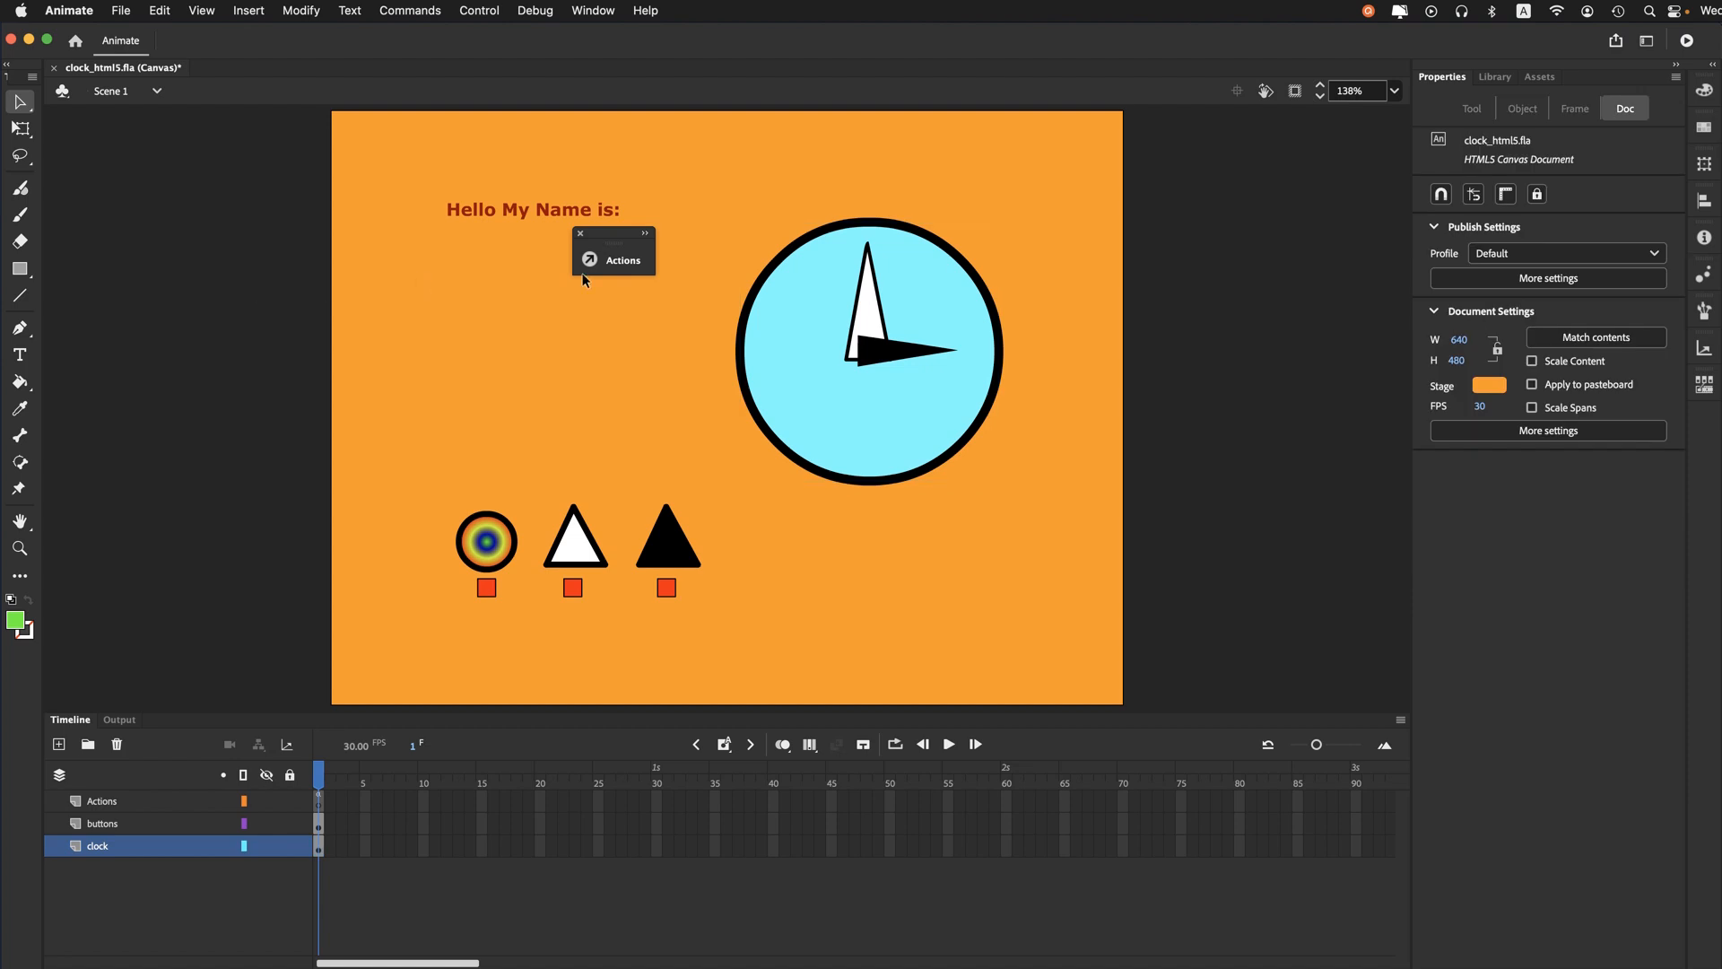
pyautogui.click(613, 259)
pyautogui.moveTo(427, 260); pyautogui.dragTo(906, 224)
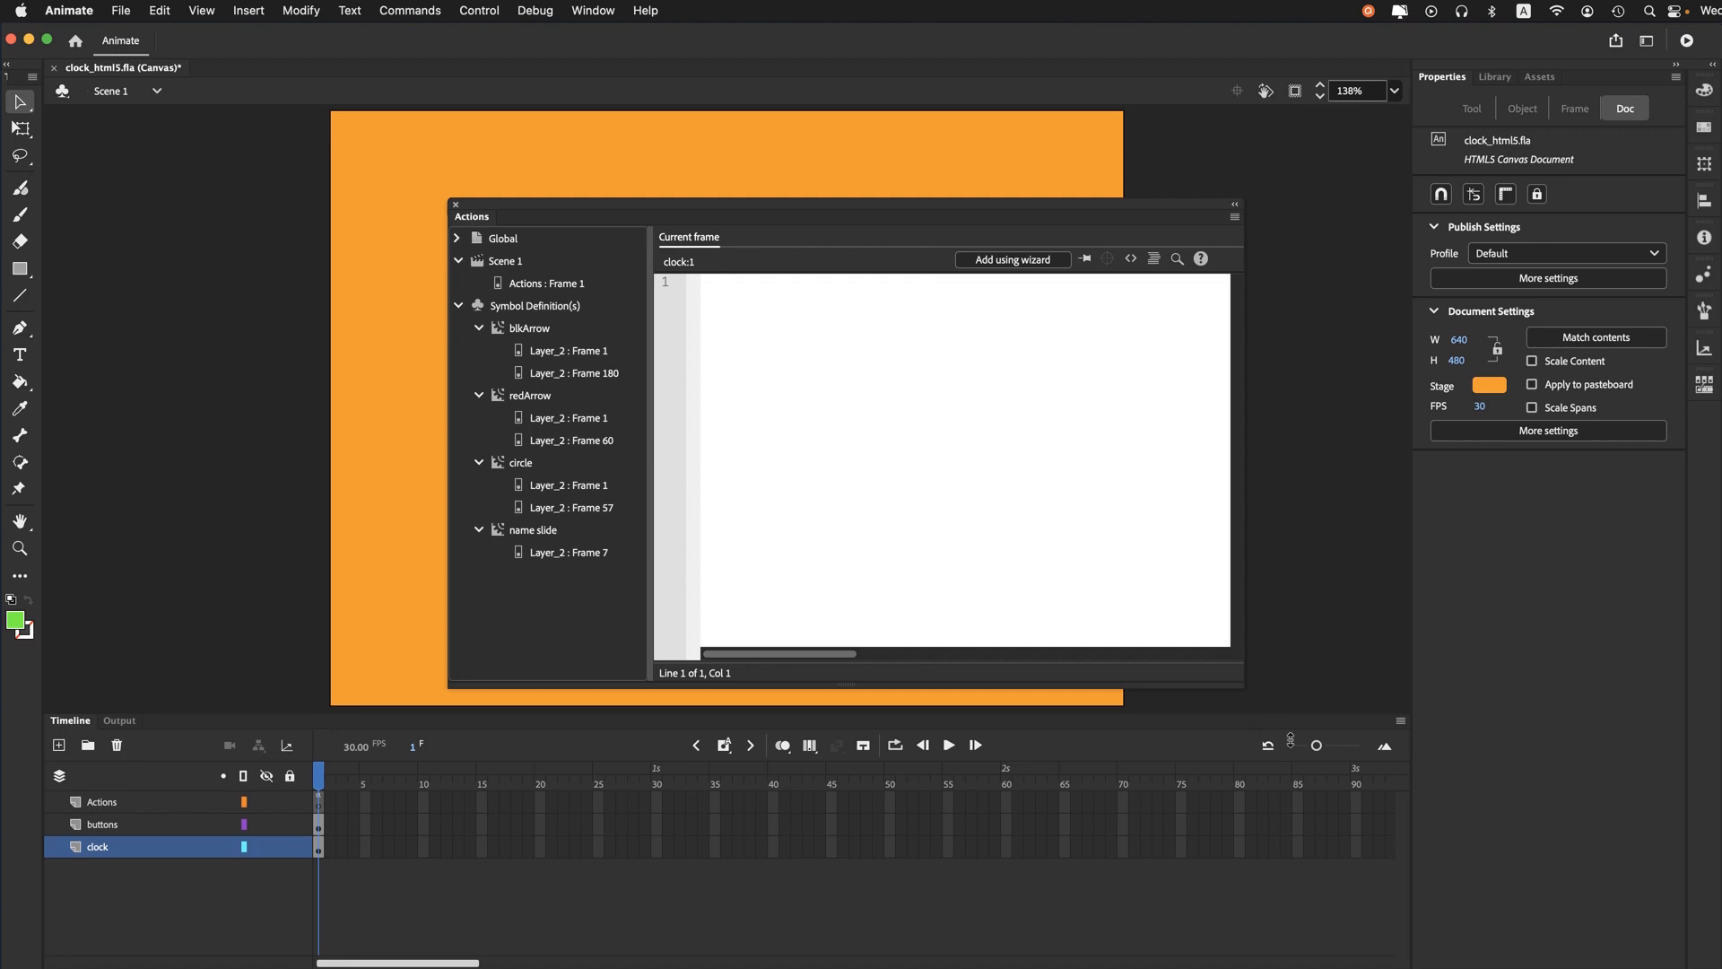
pyautogui.moveTo(1250, 715); pyautogui.dragTo(1250, 740)
pyautogui.moveTo(605, 213); pyautogui.dragTo(540, 190)
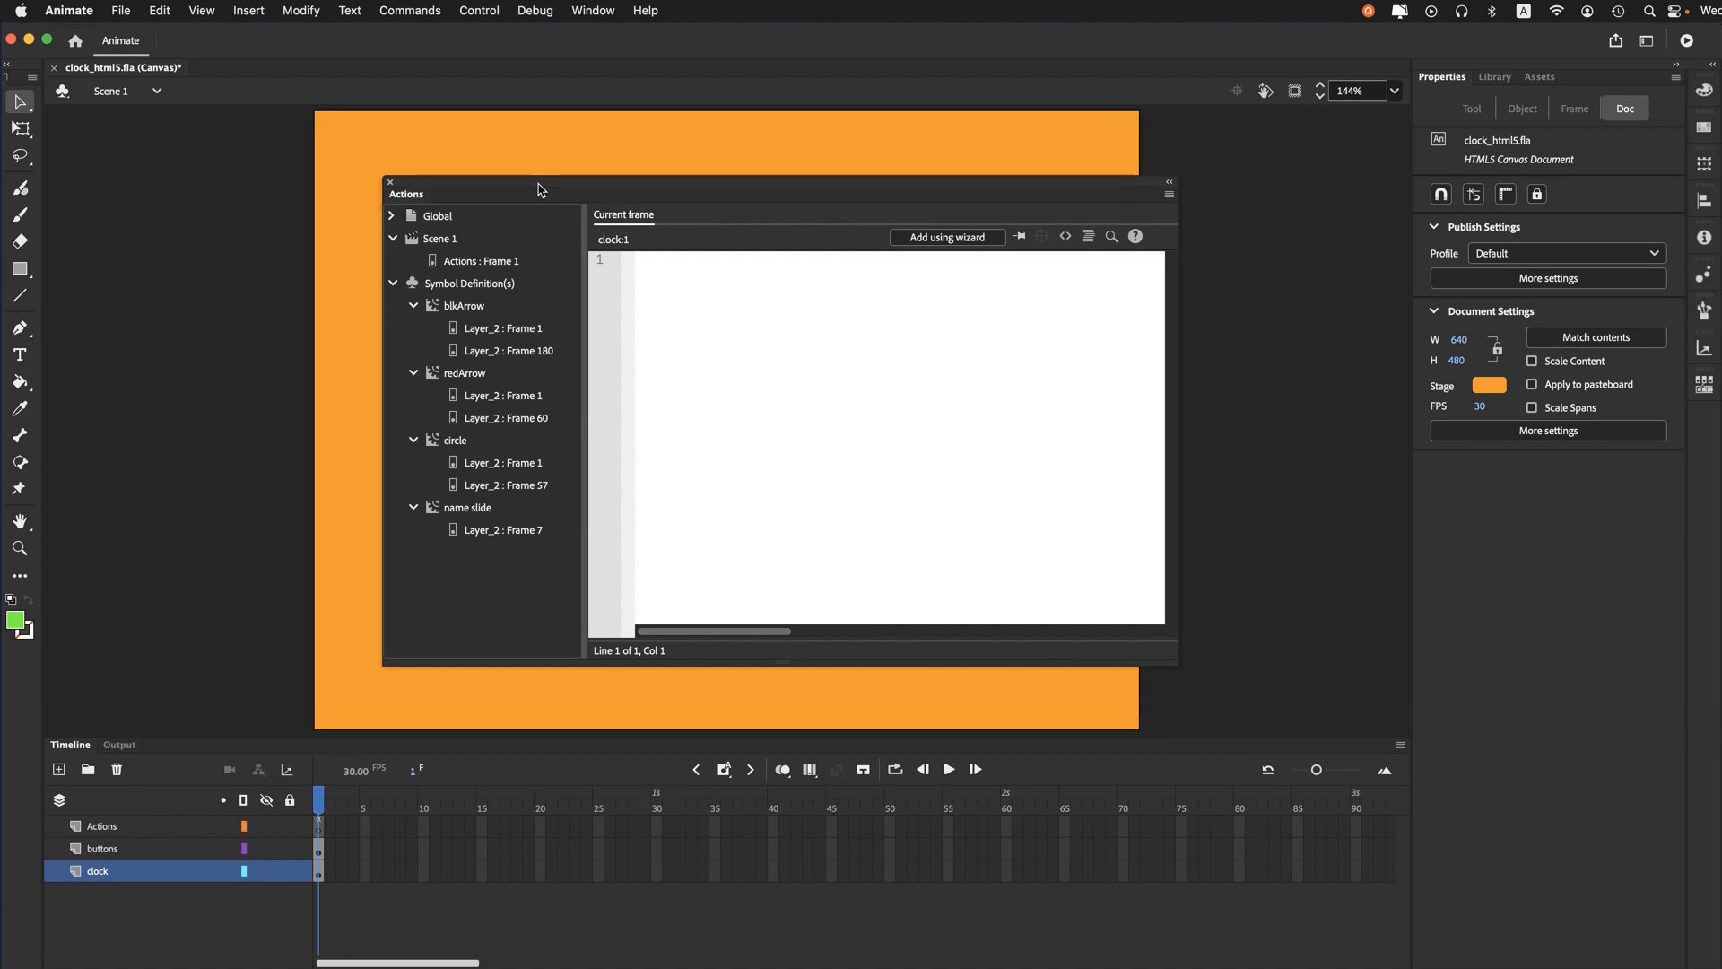
# - Open the frame 1 script of the Actions layer and review the circle button's play and stop click handlers
pyautogui.click(476, 261)
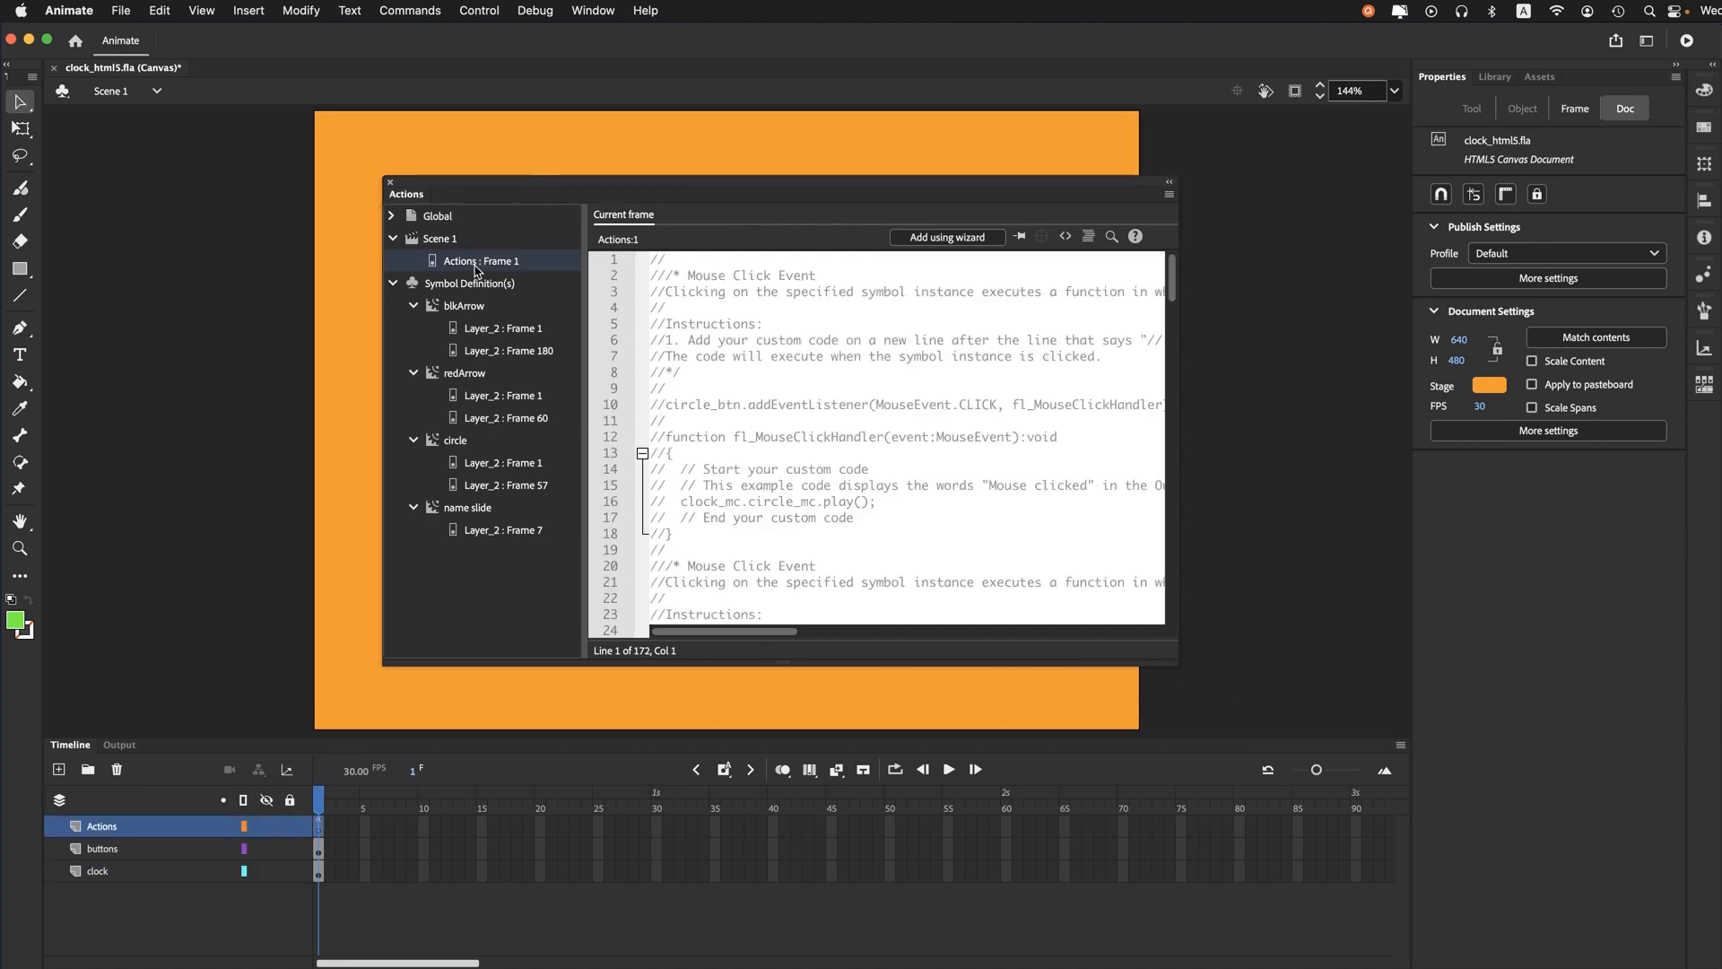
pyautogui.scroll(-12, 816, 354)
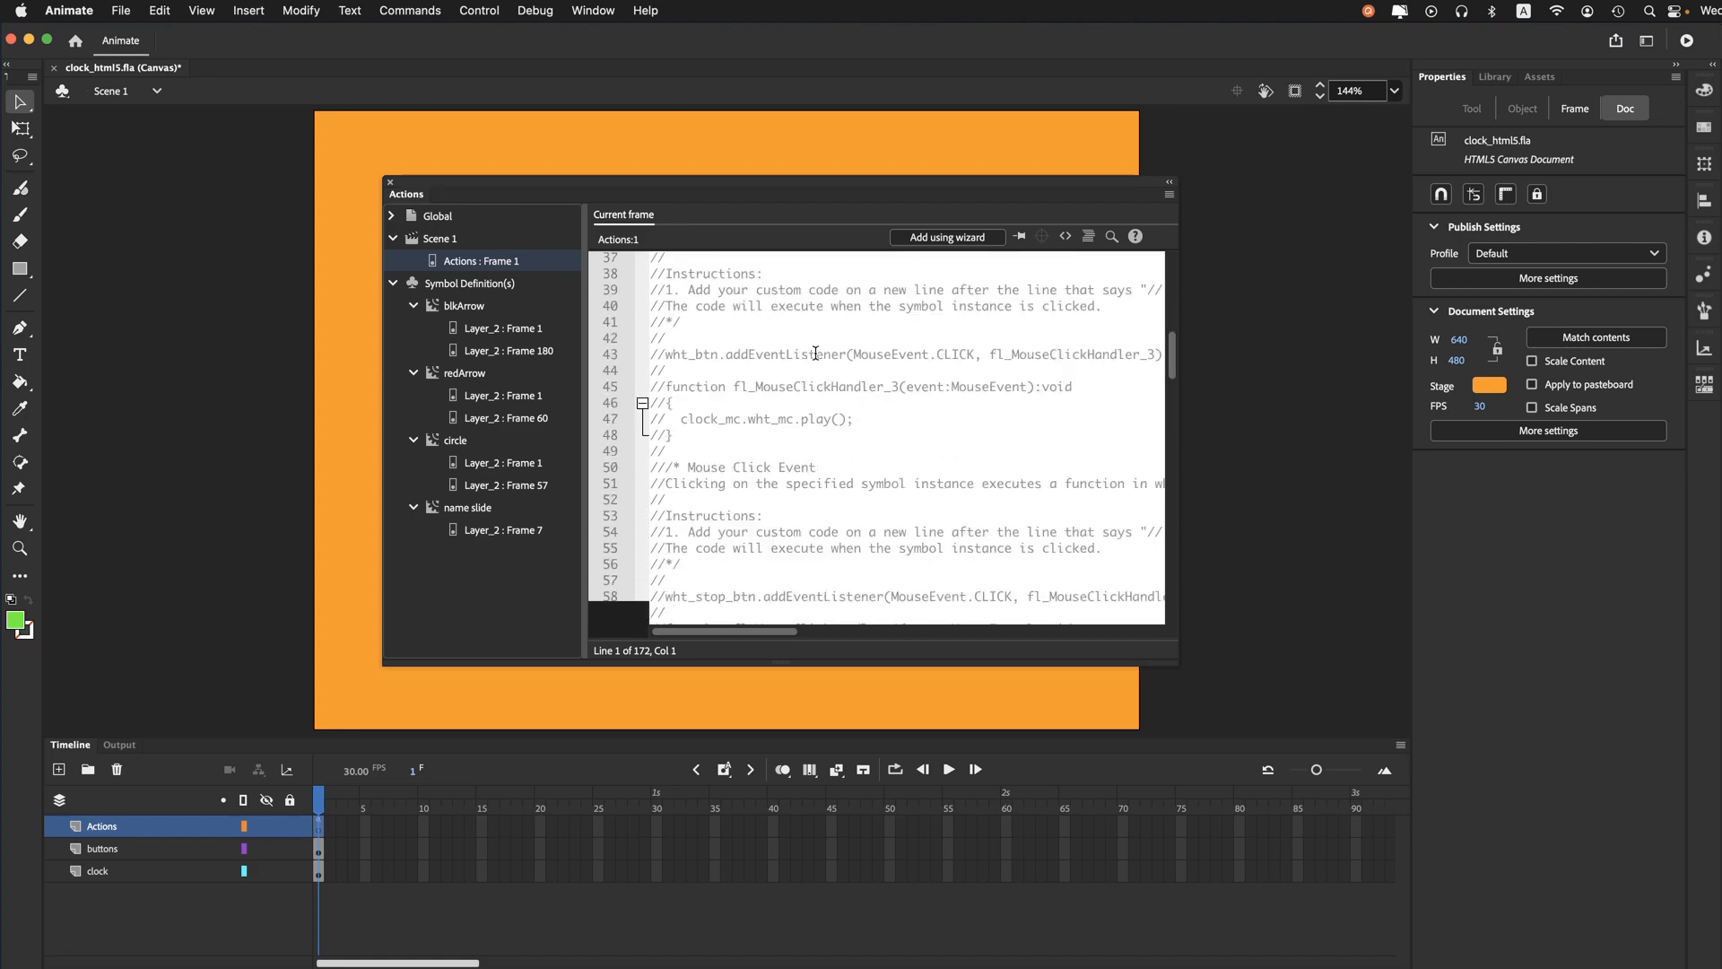
pyautogui.scroll(-15, 815, 352)
pyautogui.scroll(1, 812, 356)
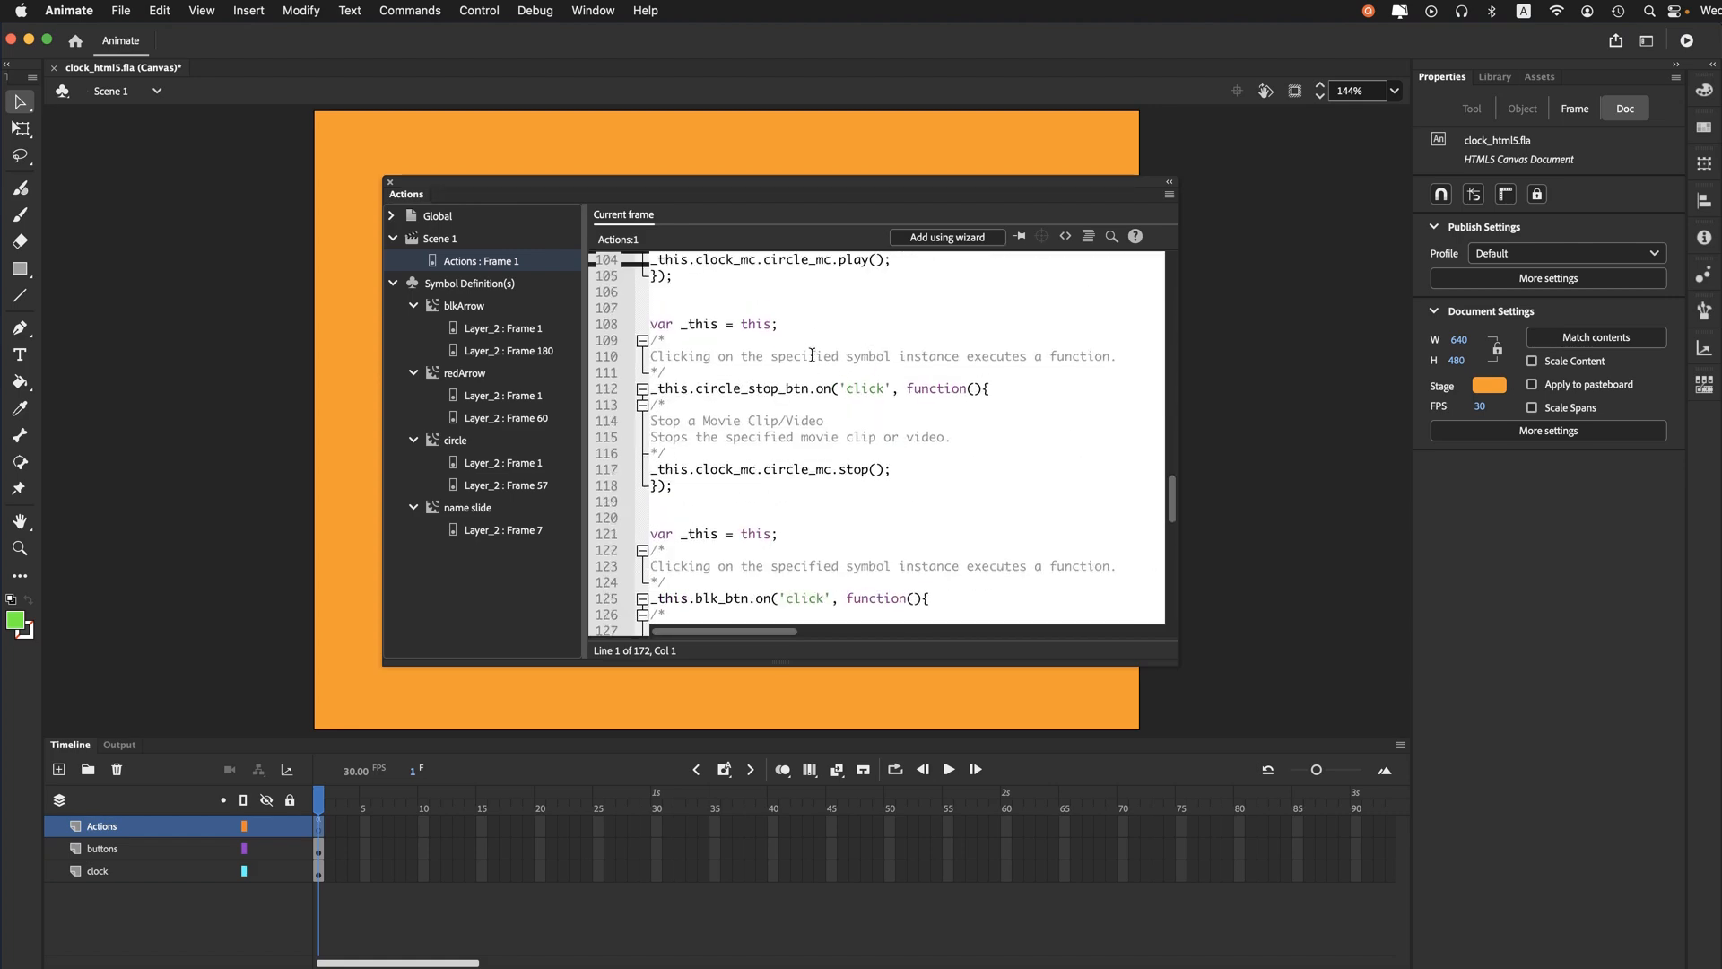
pyautogui.scroll(4, 811, 355)
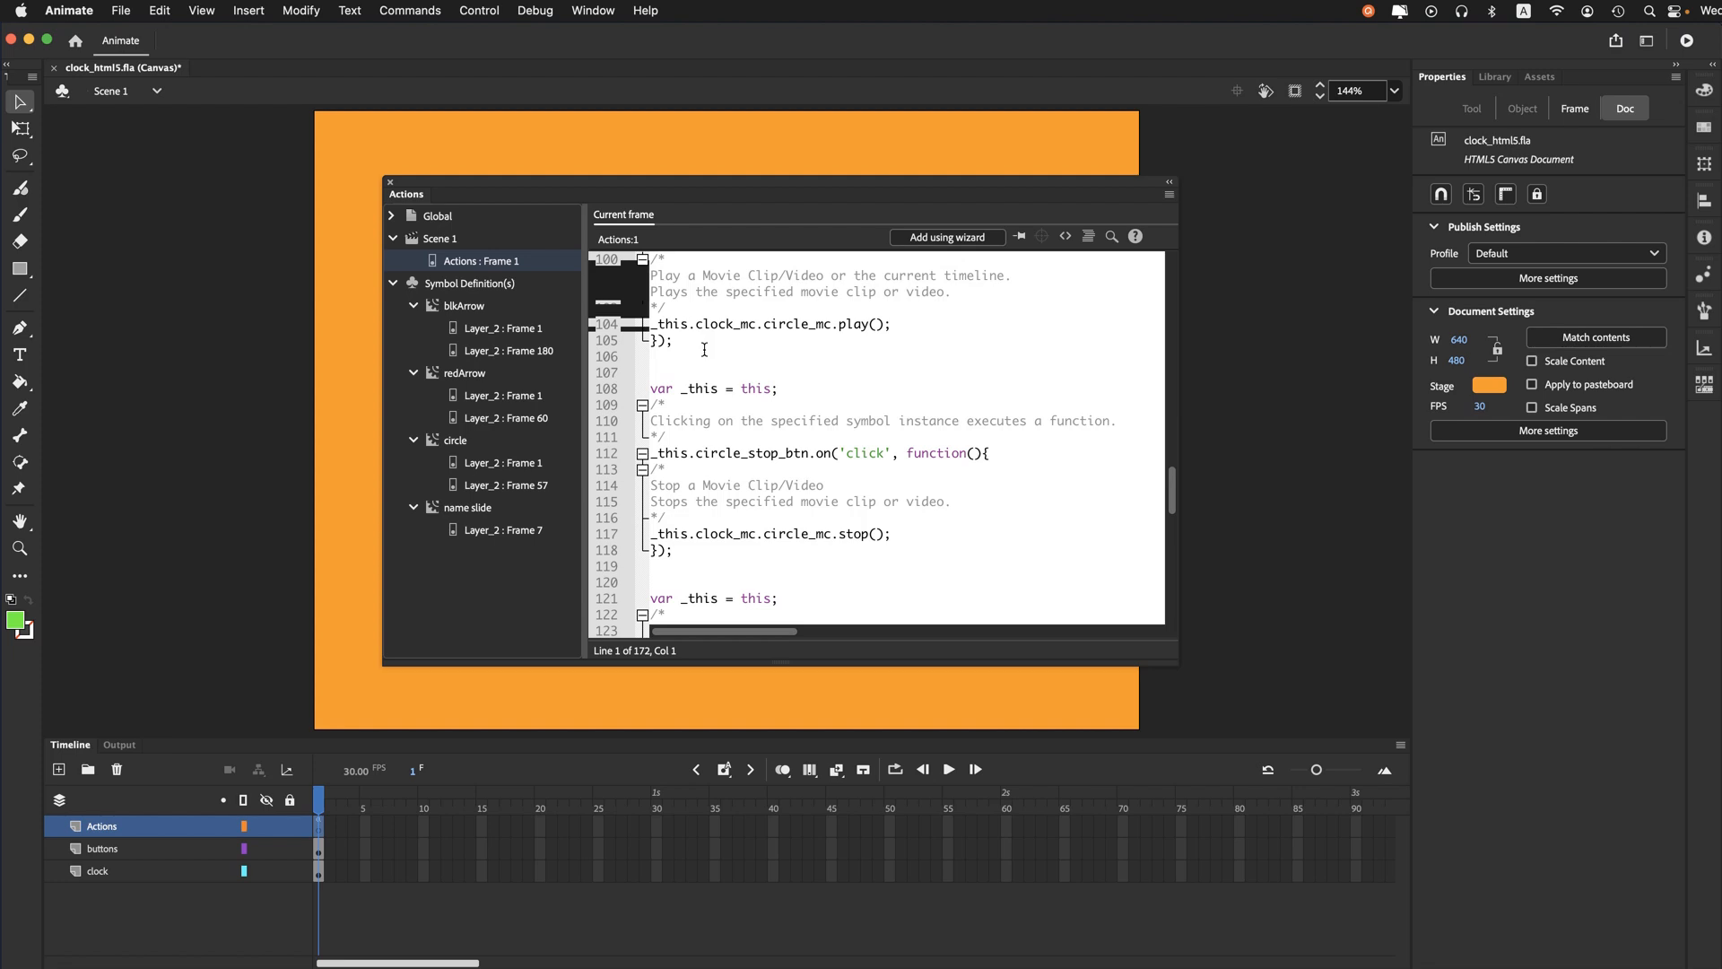
pyautogui.scroll(4, 718, 358)
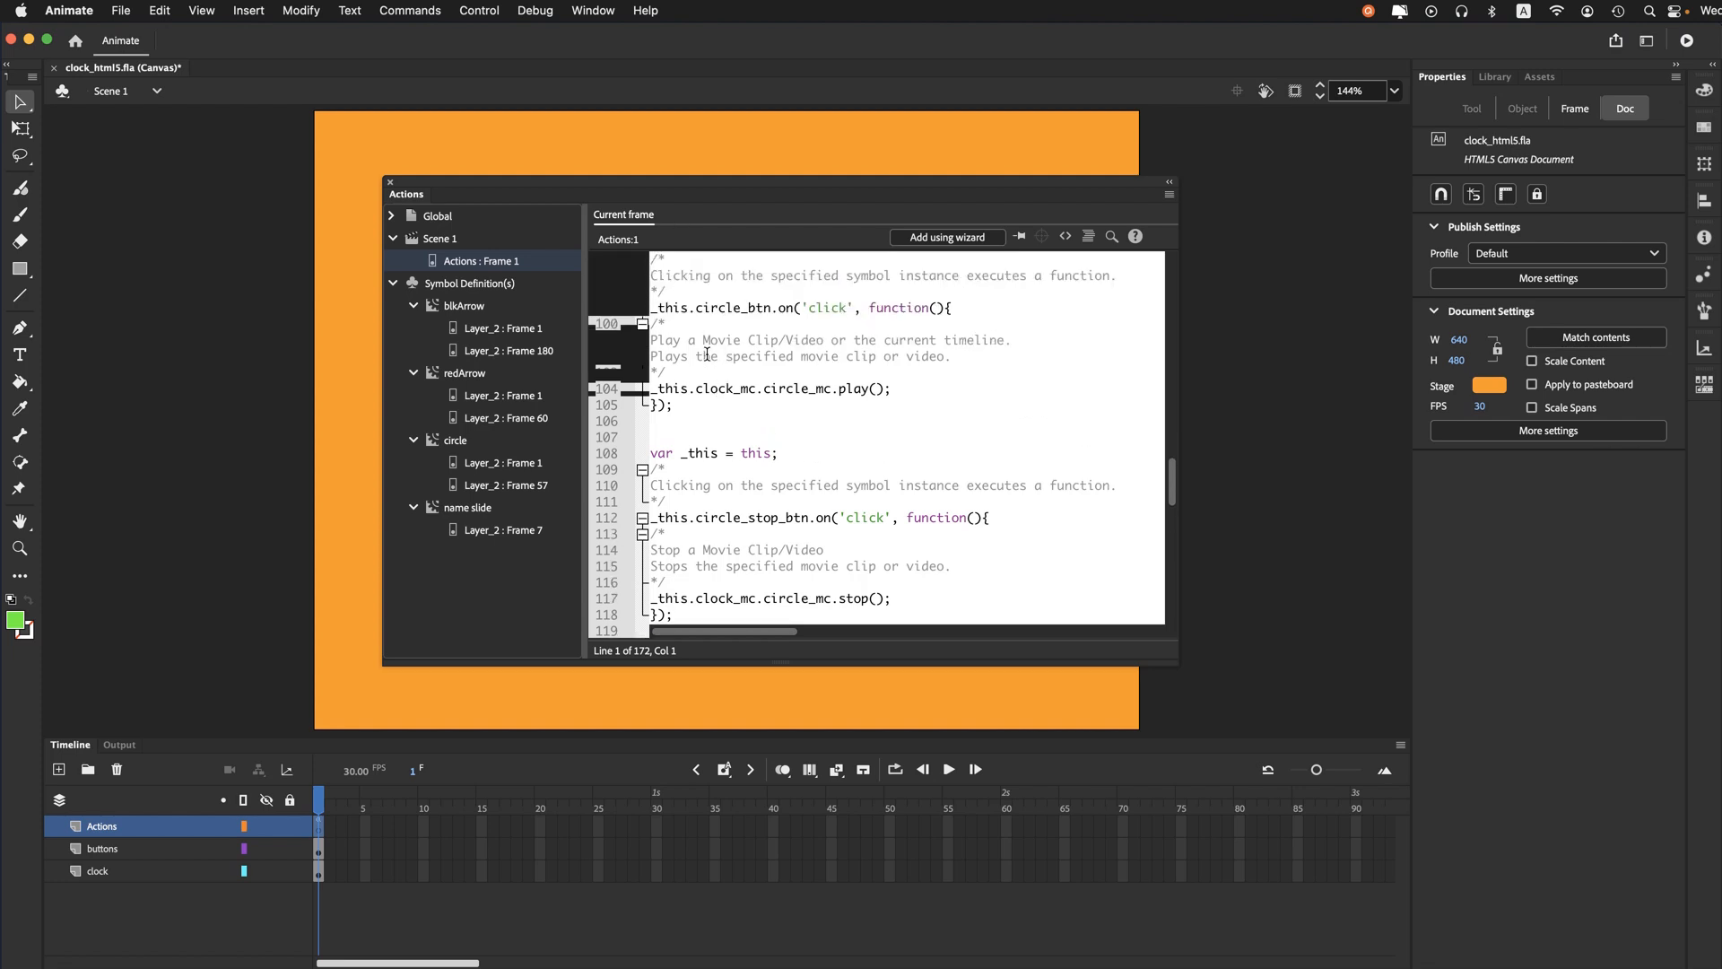
# - Examine the circle buttons' play() and stop() calls and the nested clock_mc.circle_mc path they target in the frame 1 script
pyautogui.click(704, 356)
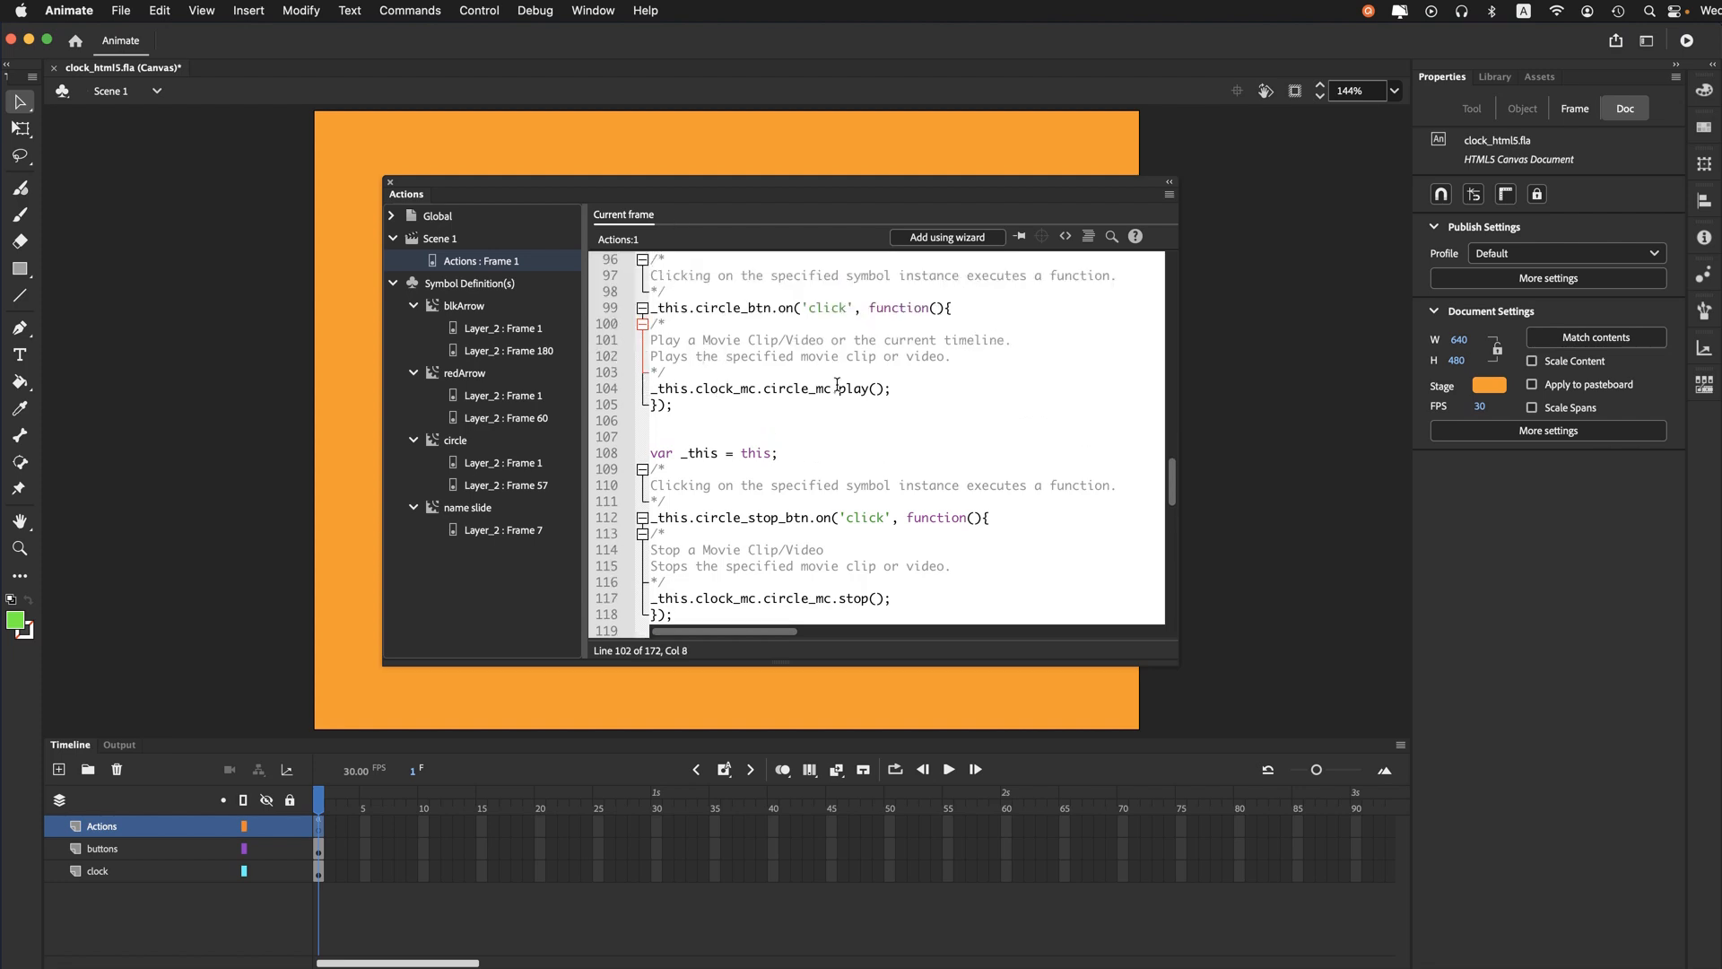
pyautogui.moveTo(893, 388); pyautogui.dragTo(825, 393)
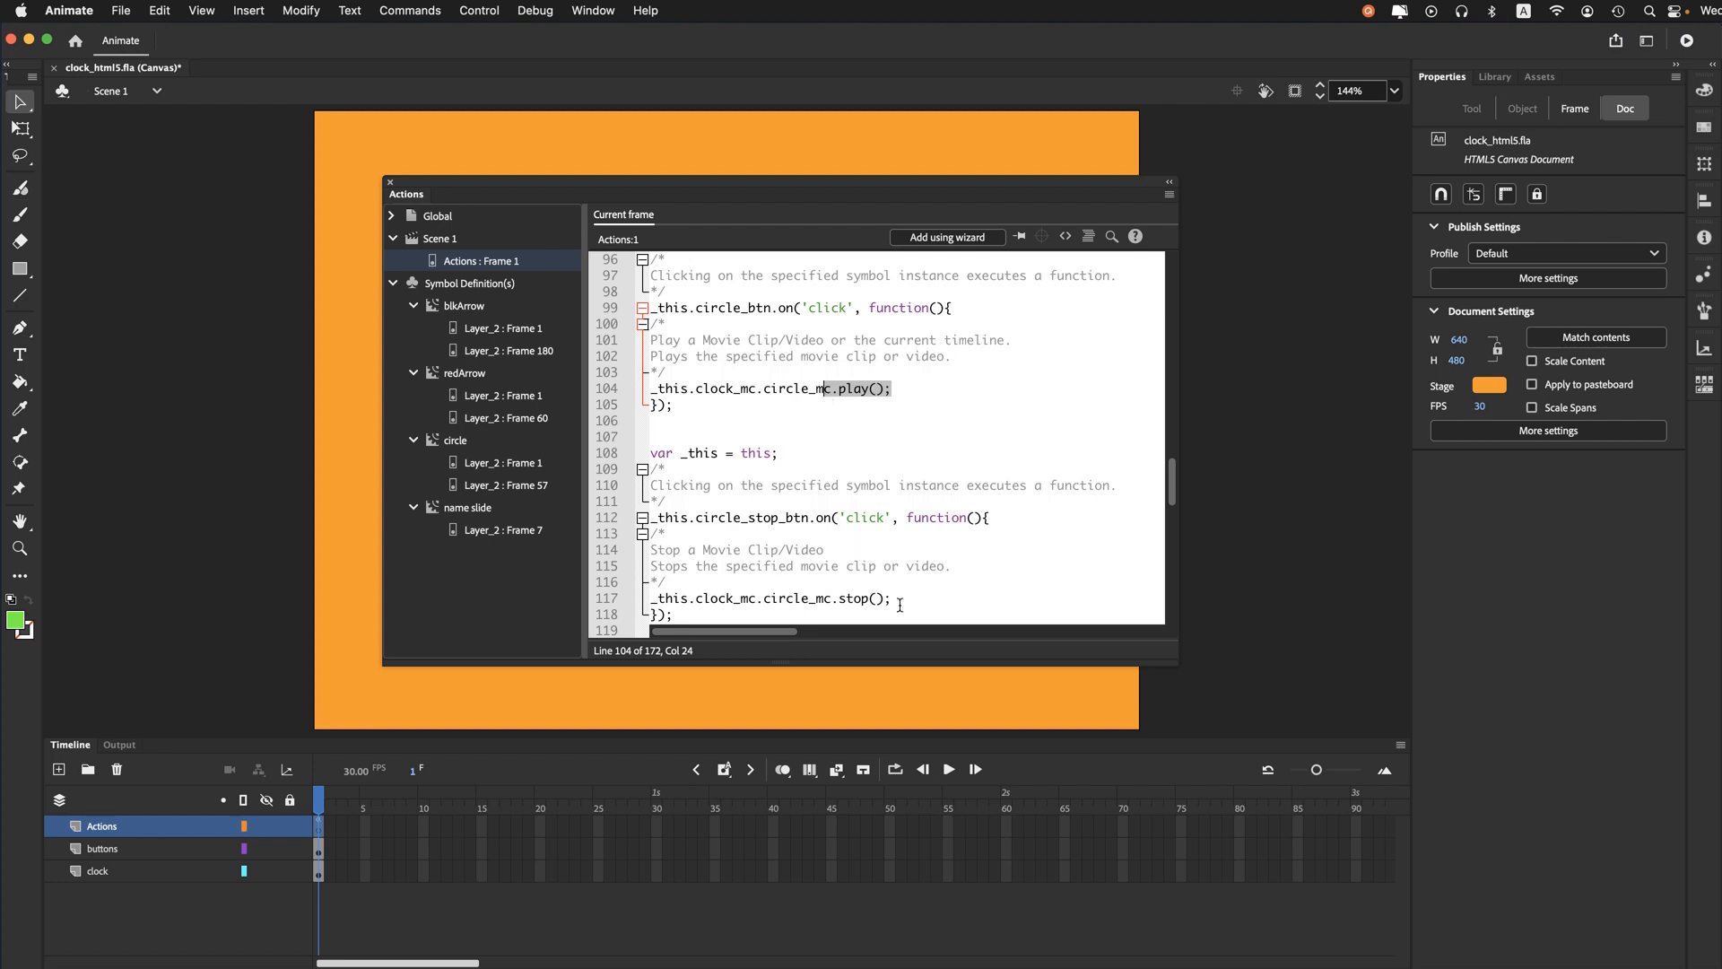
pyautogui.moveTo(892, 598); pyautogui.dragTo(853, 599)
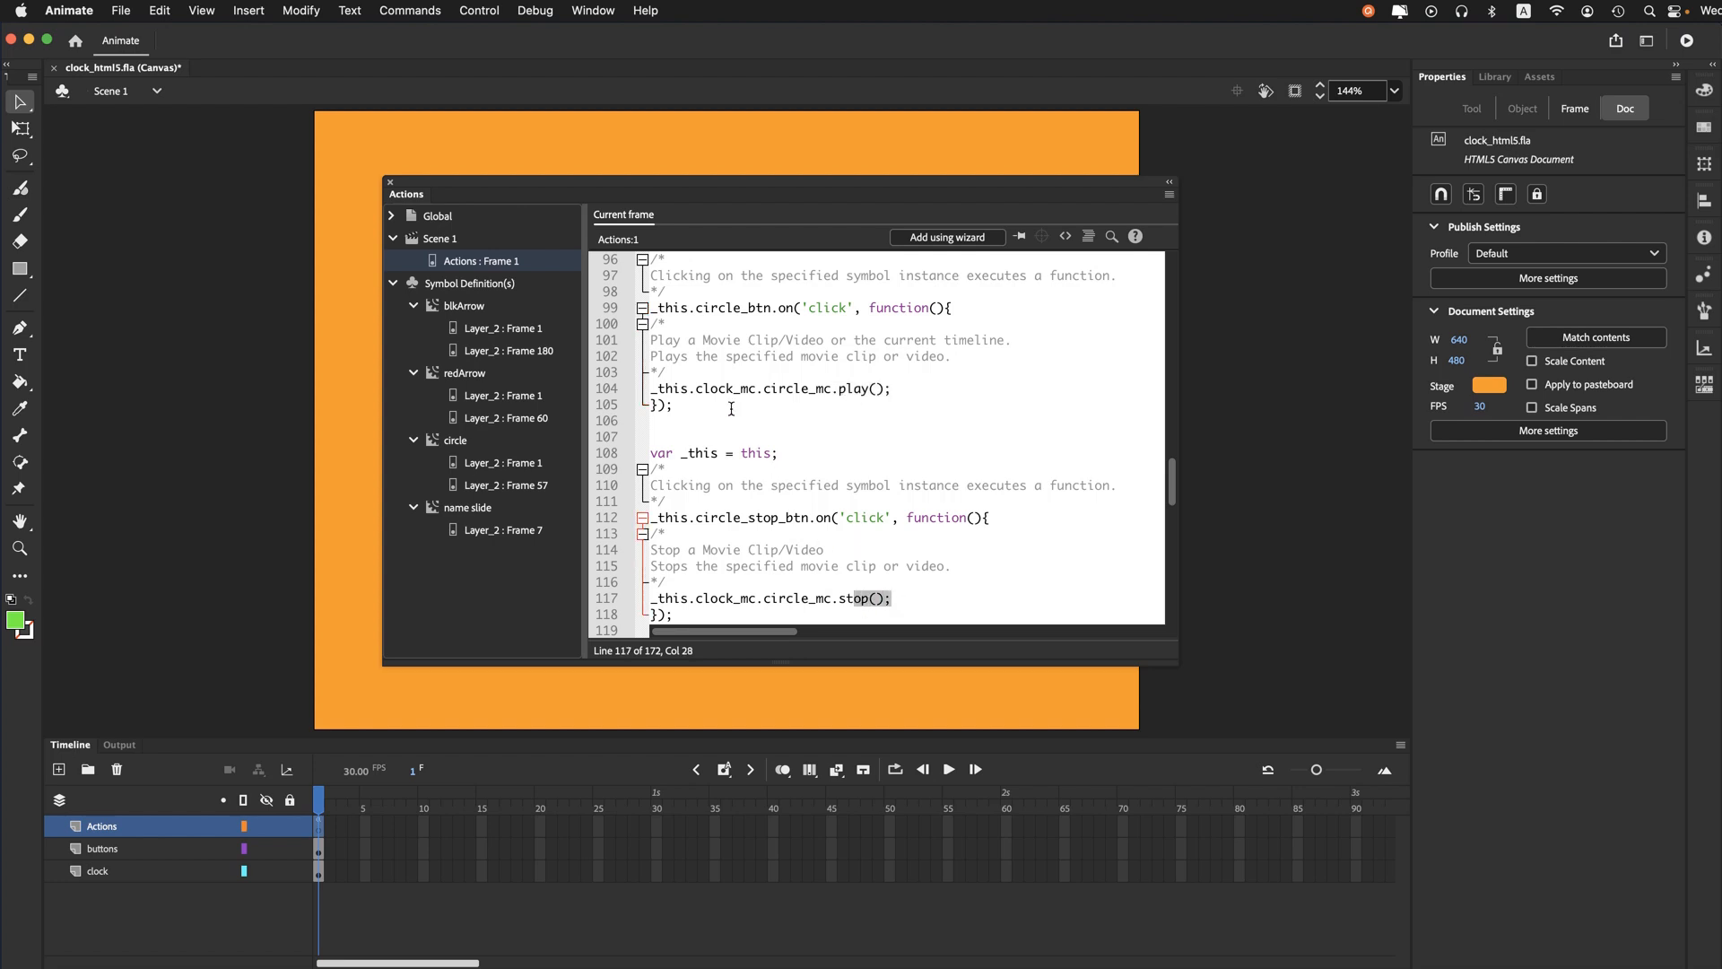
pyautogui.scroll(2, 706, 379)
pyautogui.scroll(2, 706, 379)
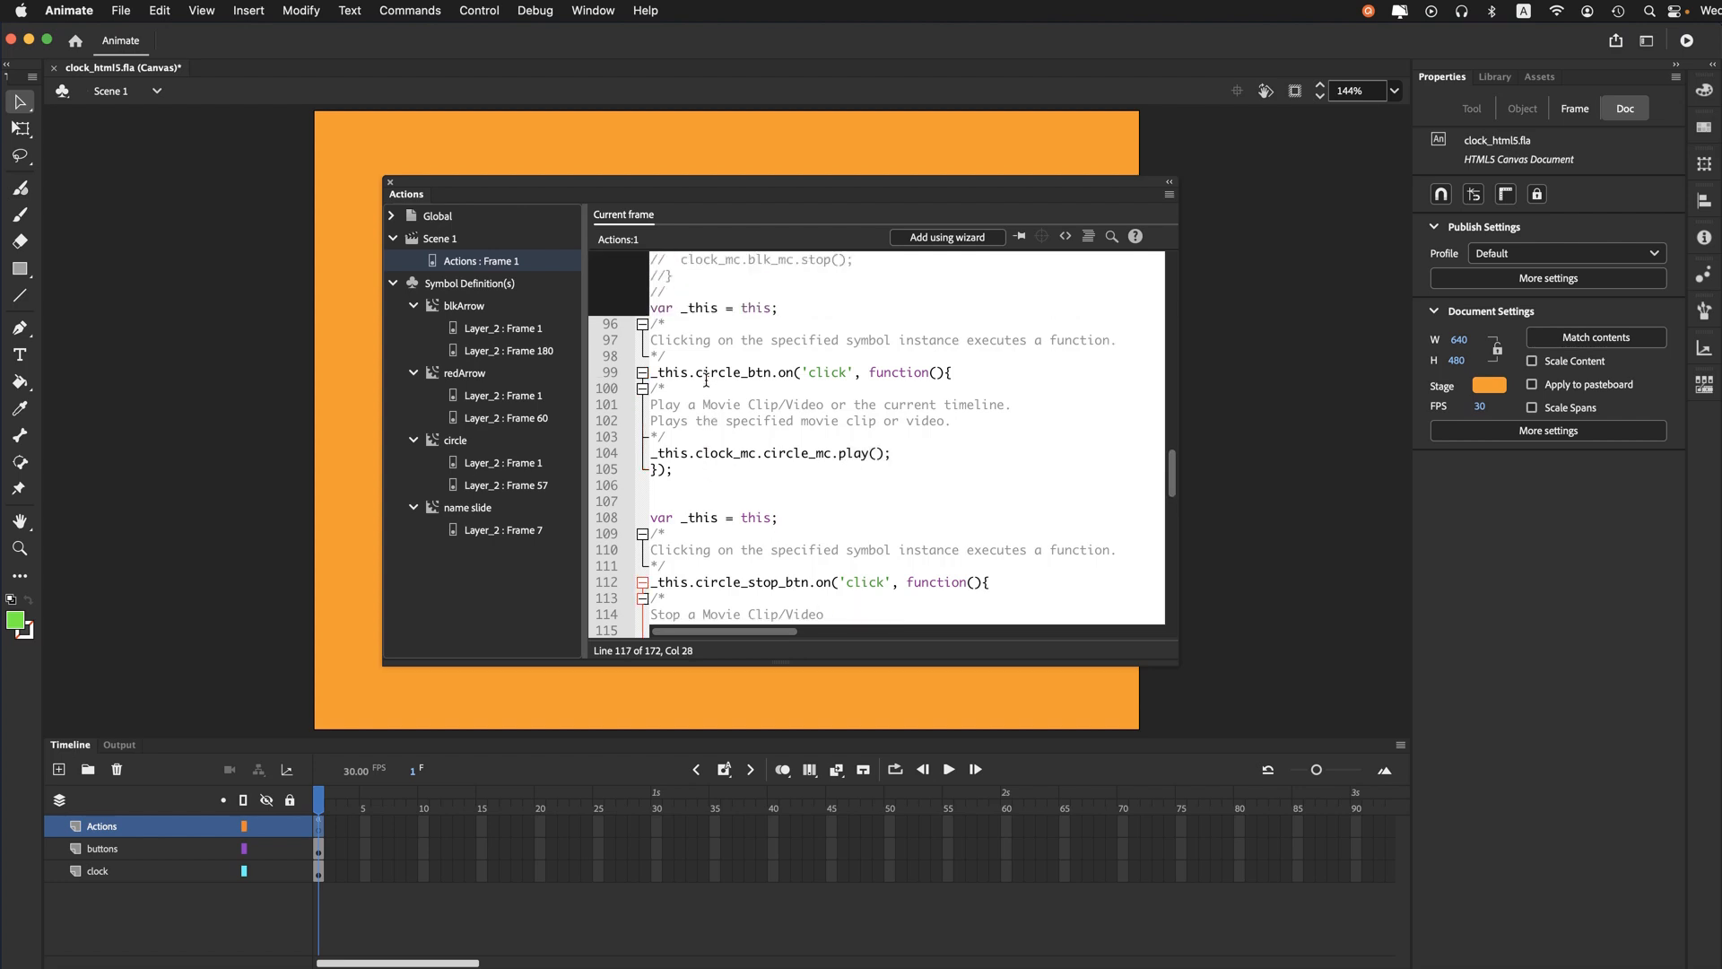
pyautogui.scroll(-3, 705, 379)
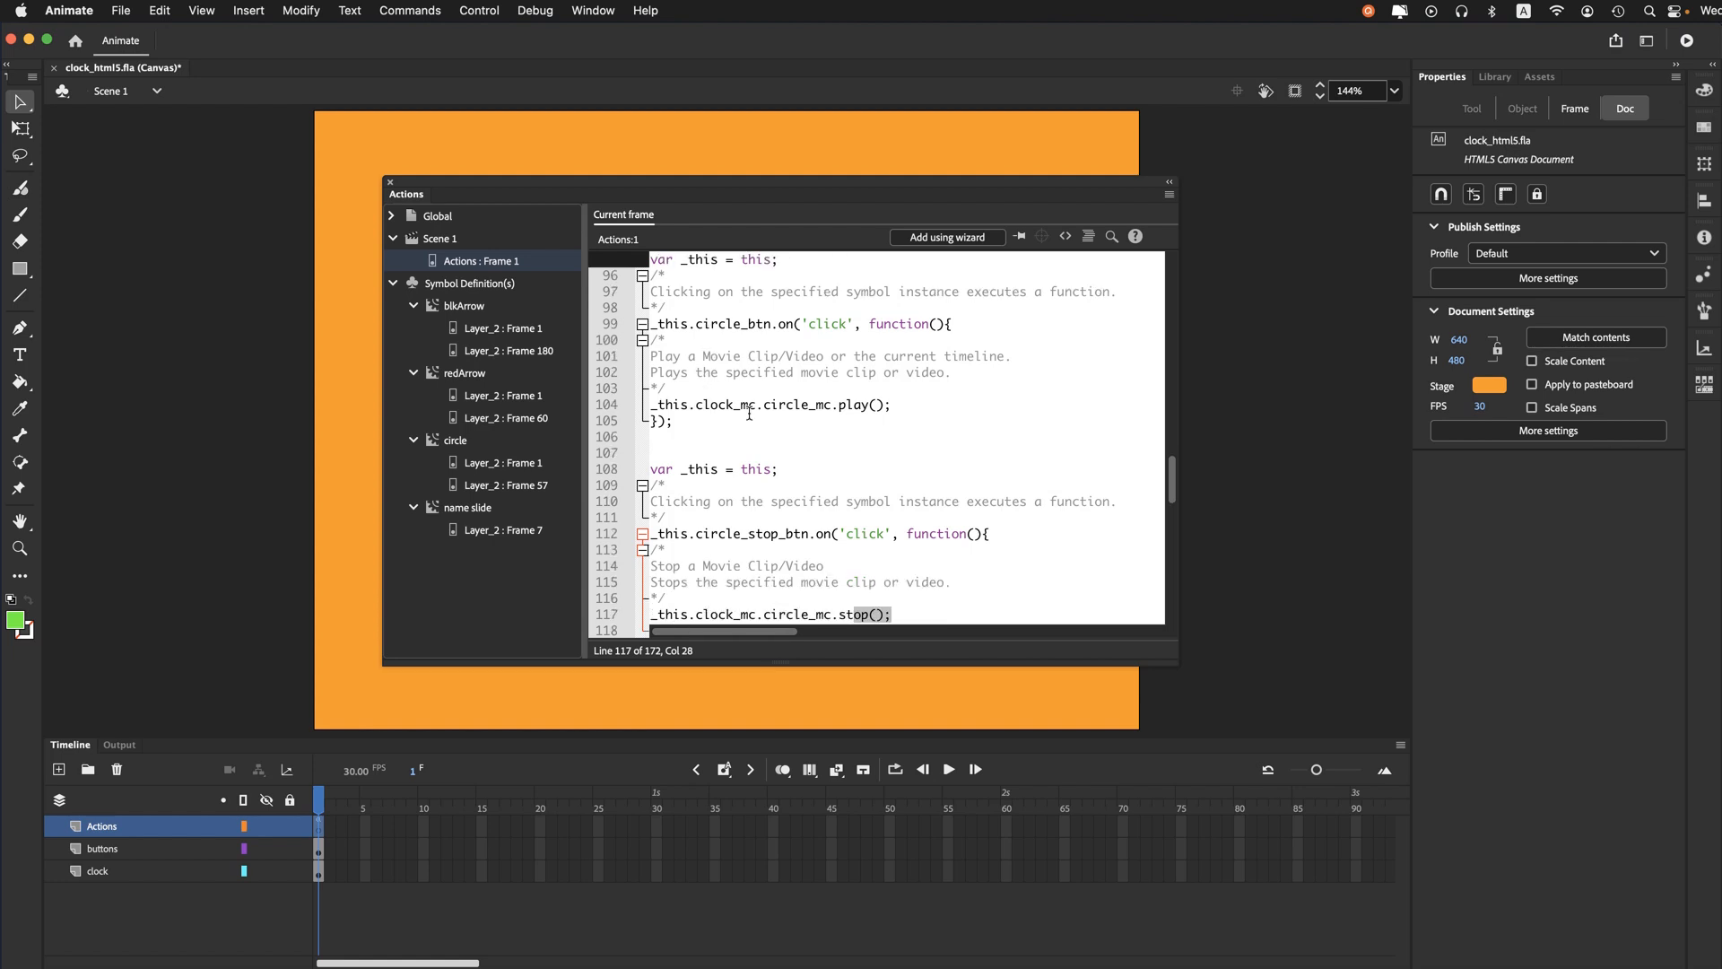
pyautogui.moveTo(764, 413); pyautogui.dragTo(699, 412)
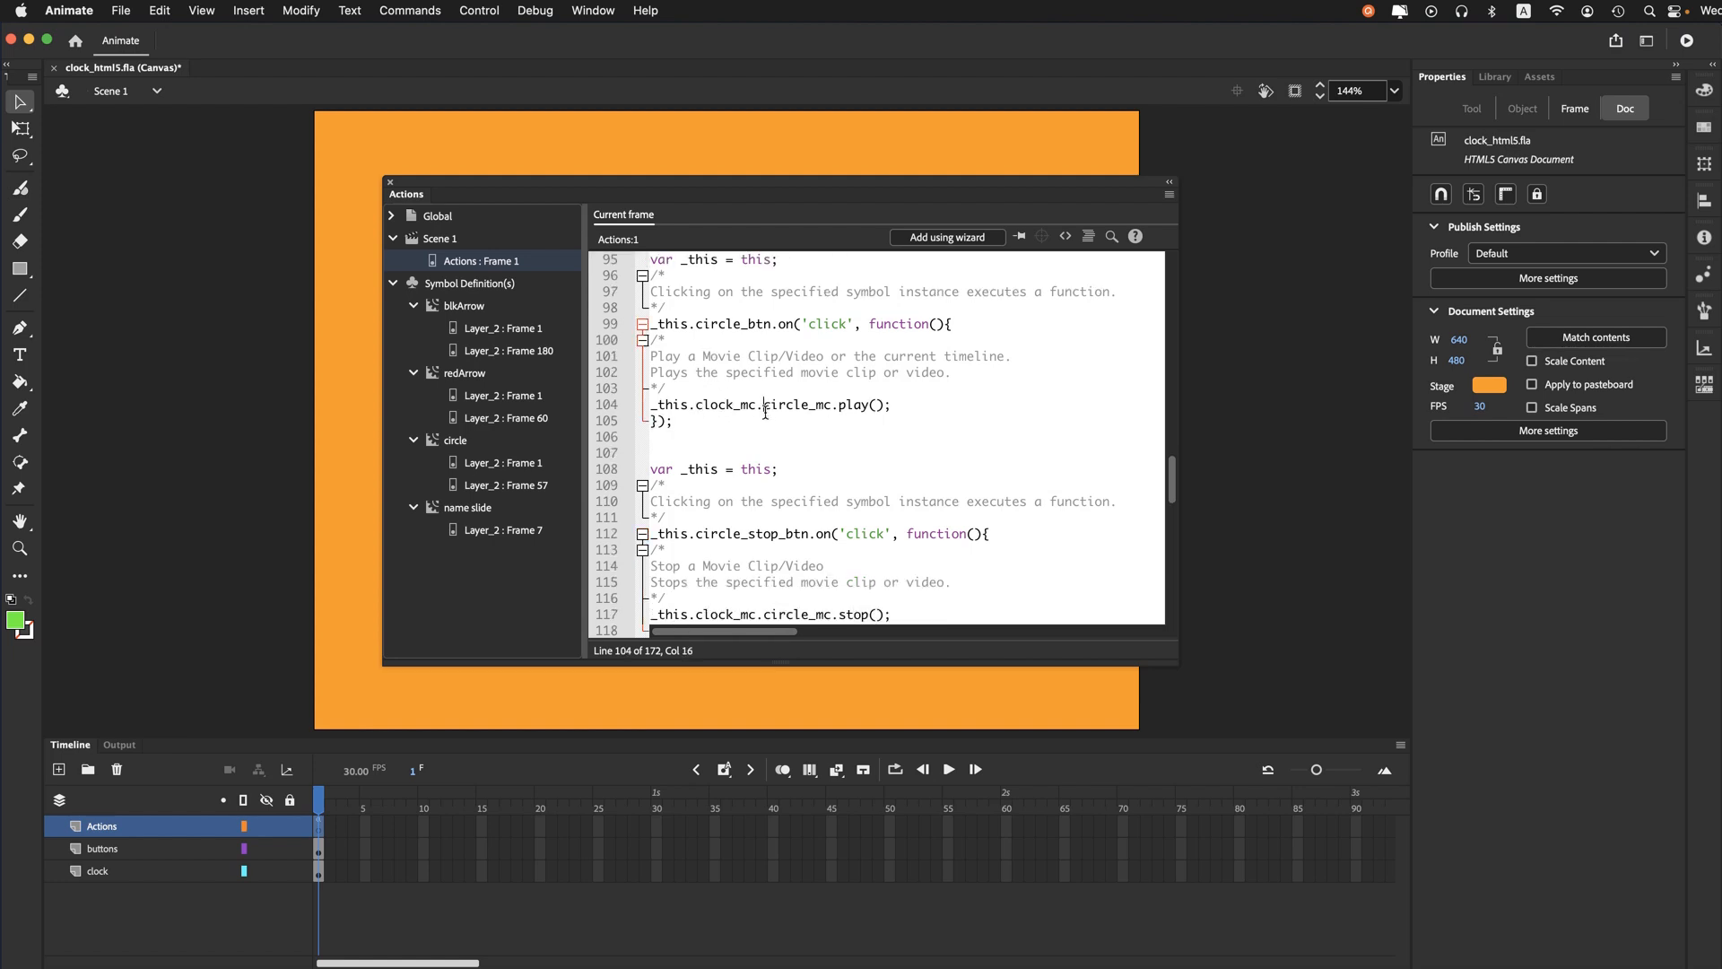
pyautogui.moveTo(764, 414); pyautogui.dragTo(840, 415)
pyautogui.click(904, 410)
pyautogui.moveTo(696, 405); pyautogui.dragTo(841, 414)
# - Review the click handlers that play and stop the nested blk_mc and wht_mc arrow clips through clock_mc
pyautogui.scroll(-2, 798, 410)
pyautogui.scroll(-5, 878, 453)
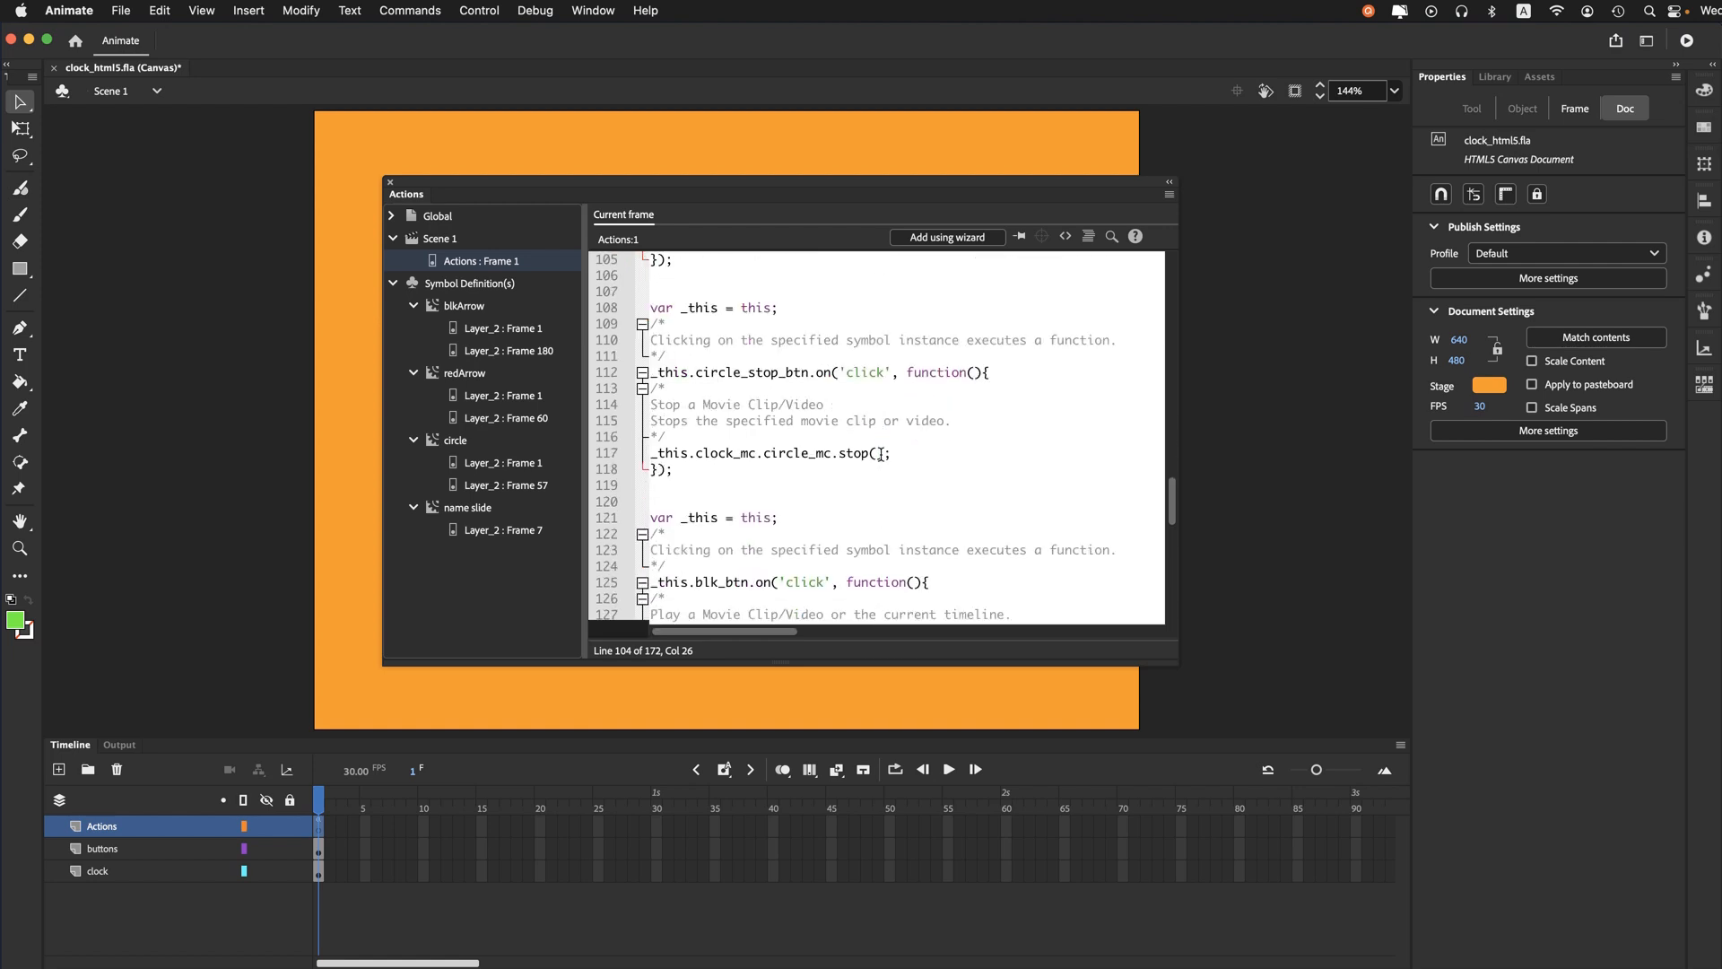
pyautogui.moveTo(763, 551); pyautogui.dragTo(849, 552)
pyautogui.scroll(-7, 860, 502)
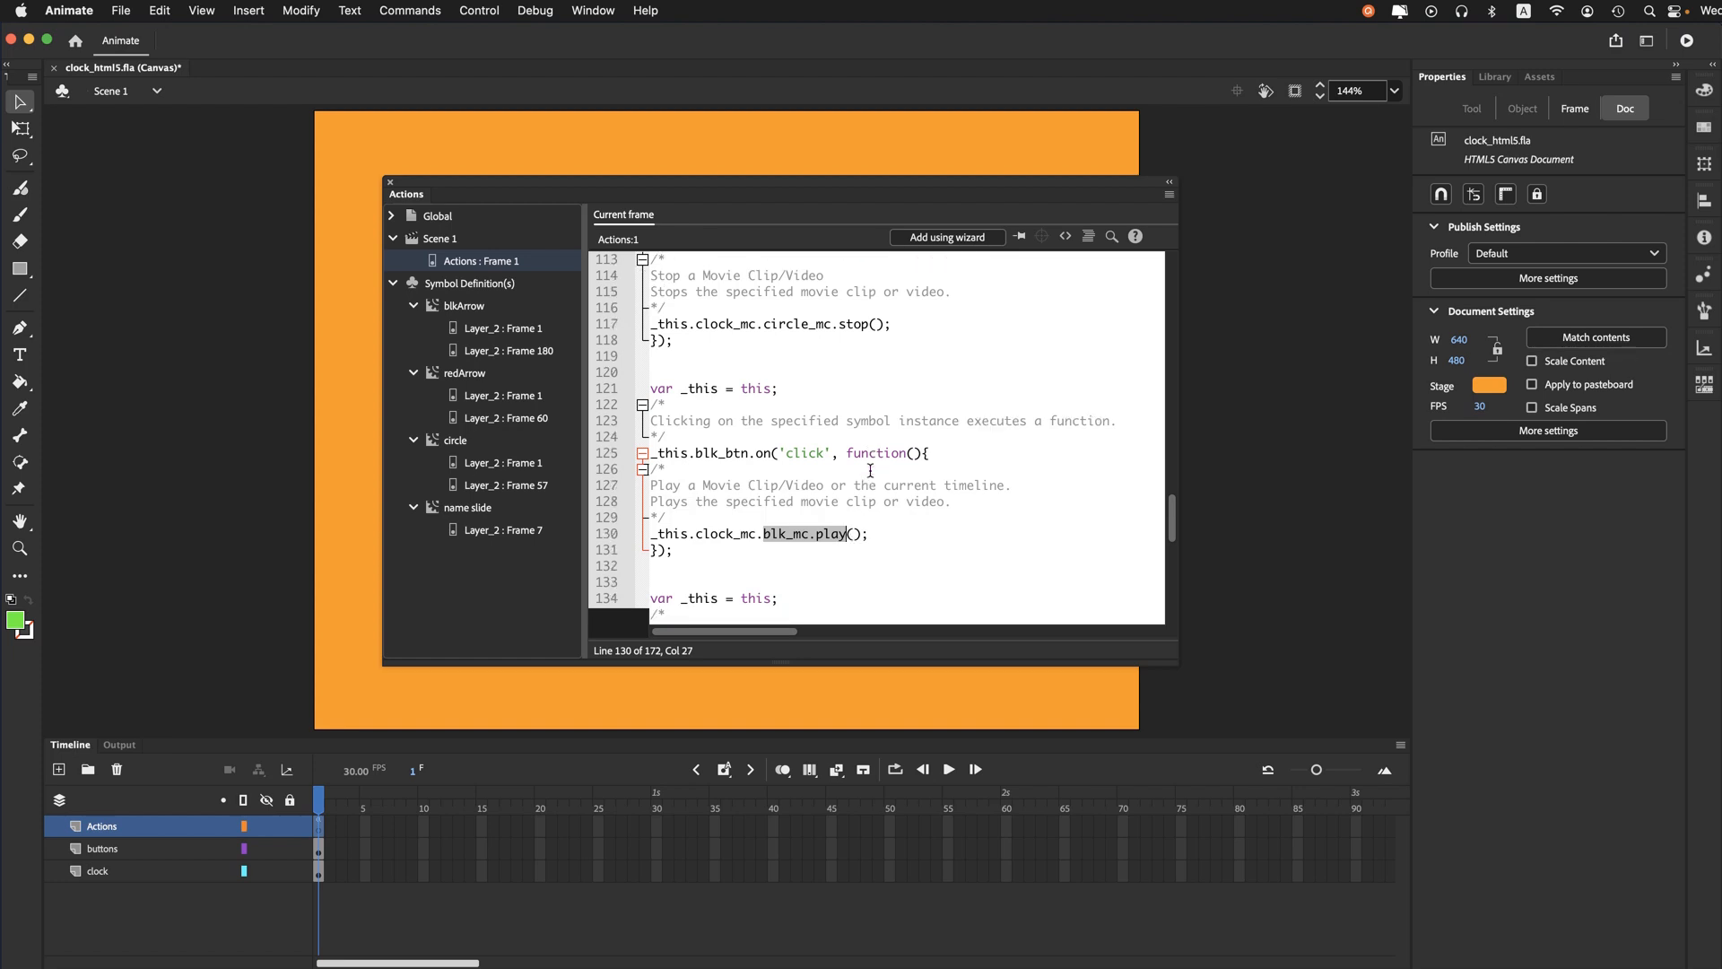
pyautogui.scroll(-2, 871, 470)
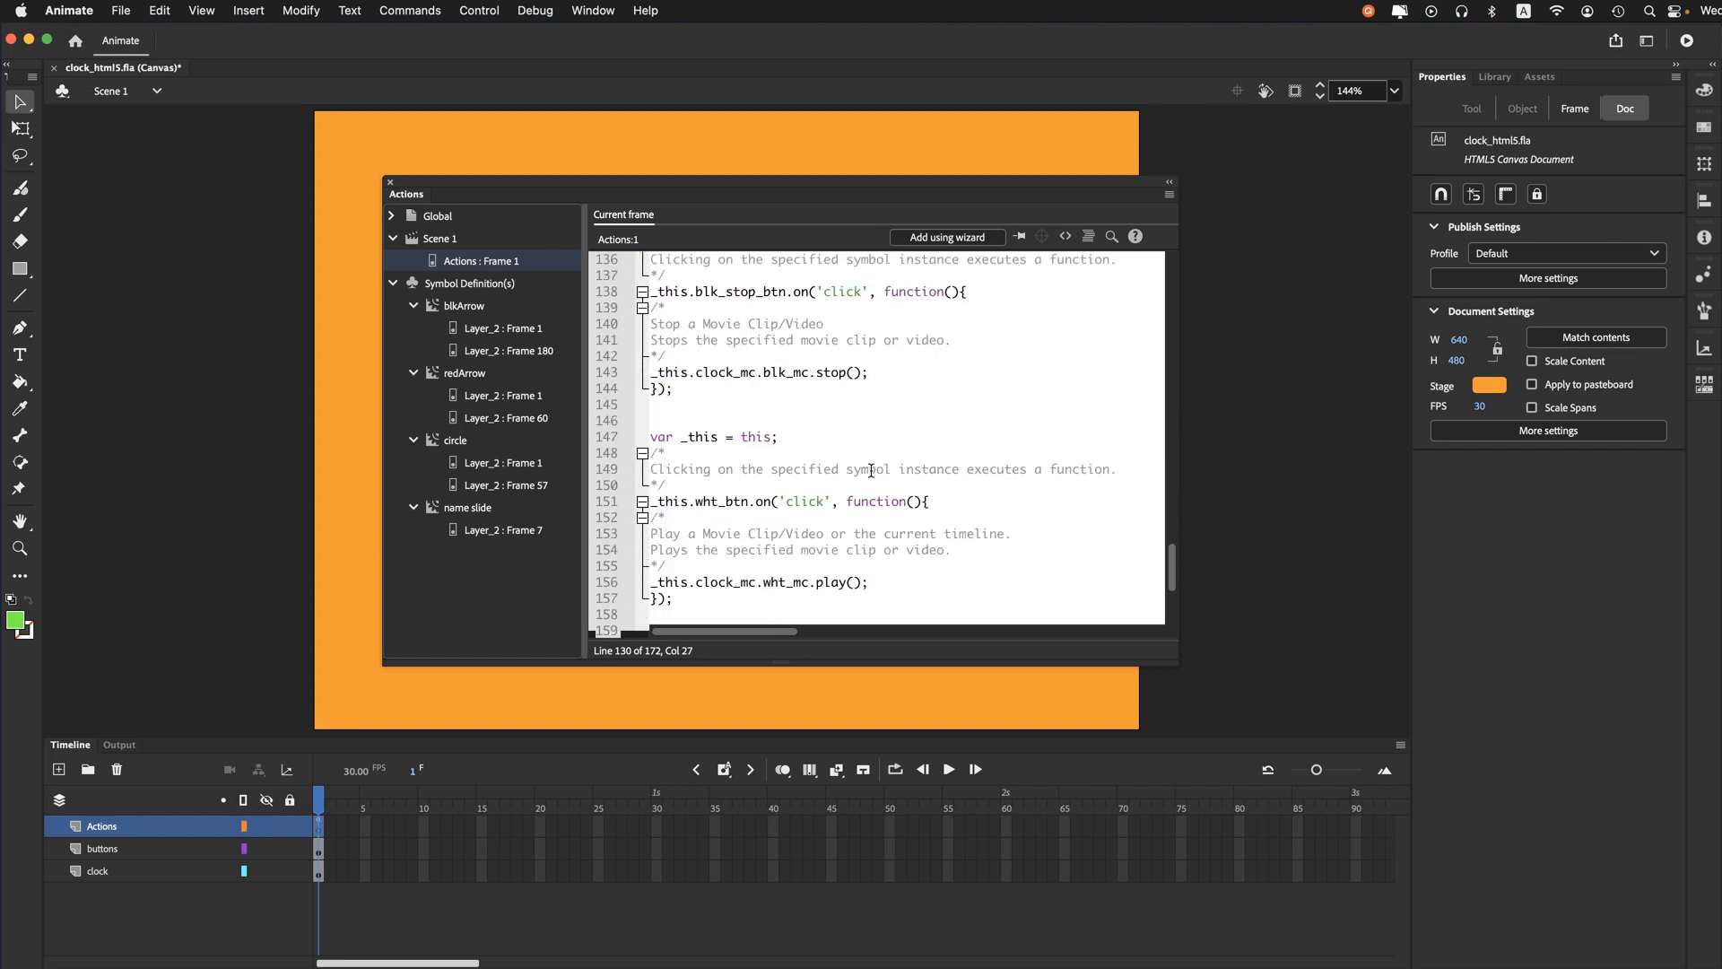
pyautogui.scroll(-2, 870, 470)
pyautogui.moveTo(763, 519); pyautogui.dragTo(824, 523)
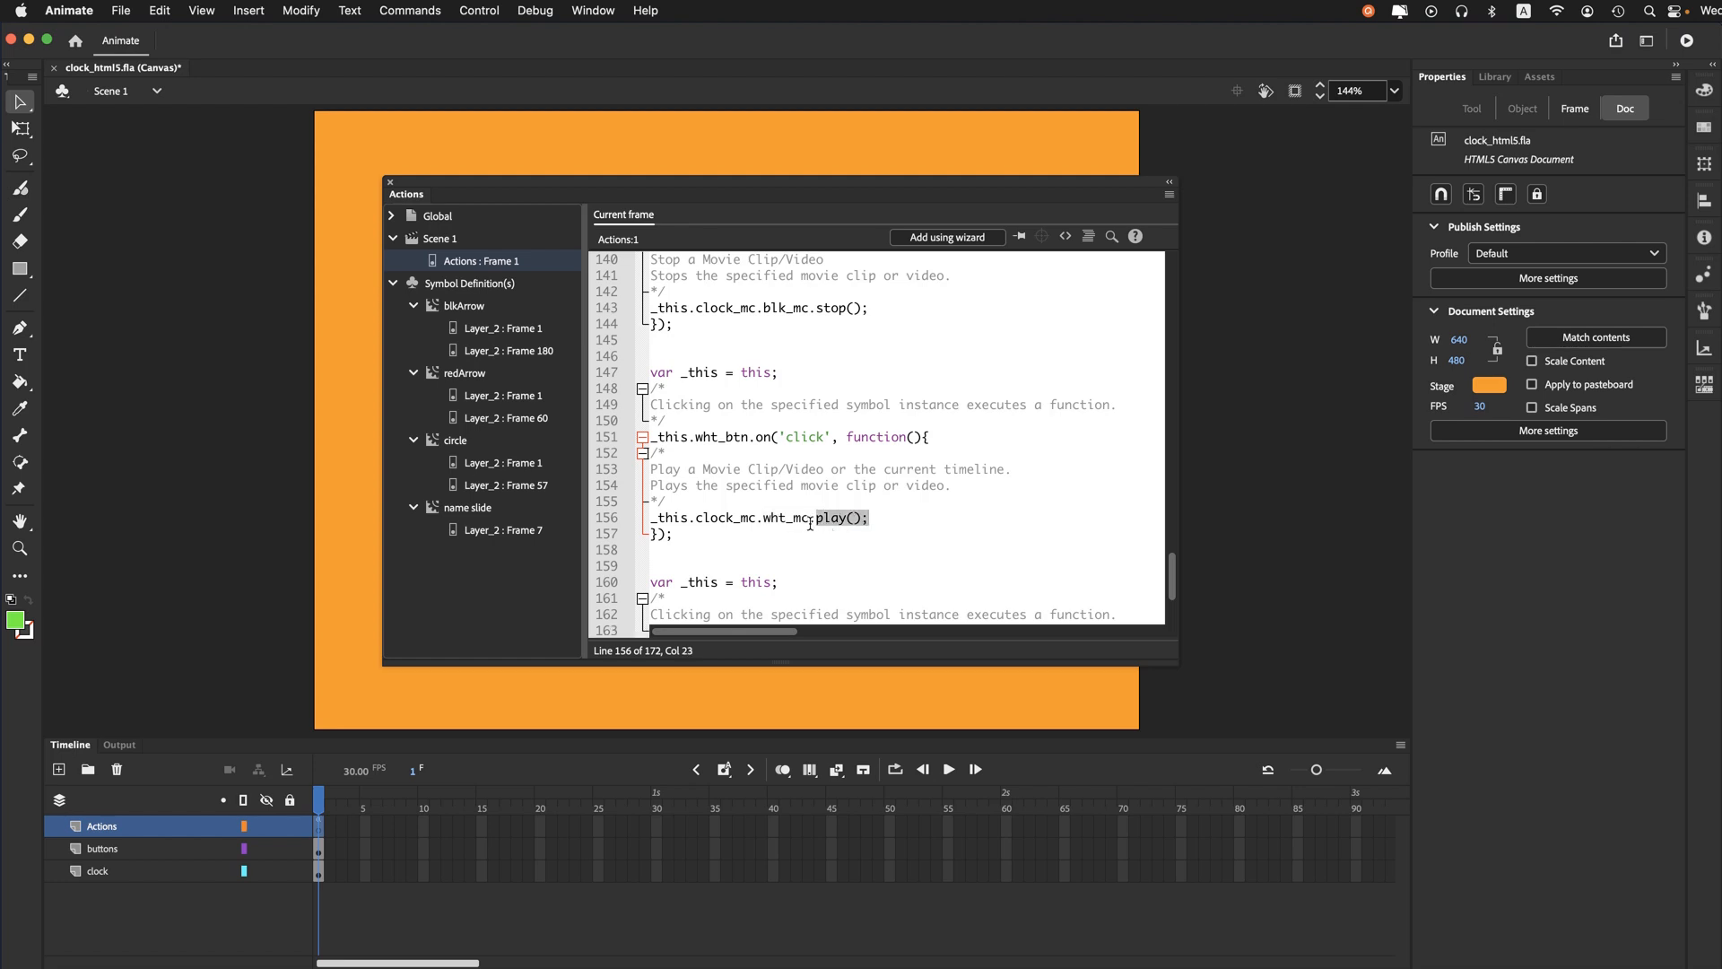
pyautogui.moveTo(817, 522); pyautogui.dragTo(723, 529)
pyautogui.tripleClick(723, 529)
pyautogui.click(797, 532)
pyautogui.click(886, 522)
pyautogui.scroll(-5, 896, 473)
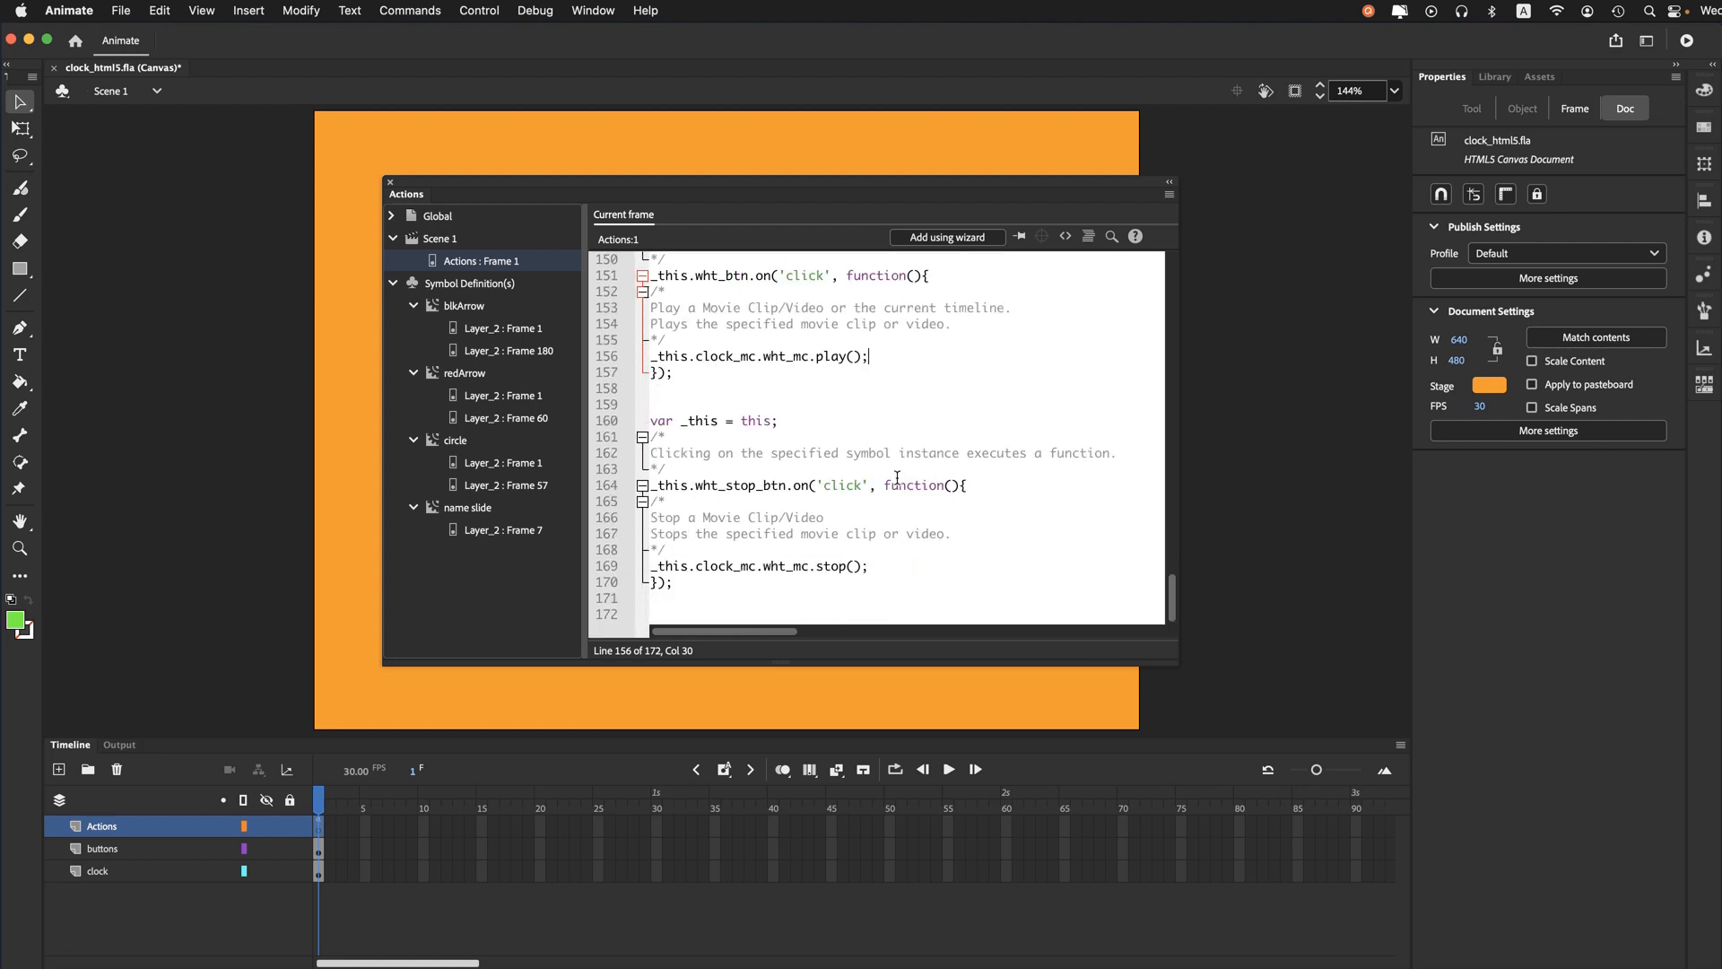
pyautogui.scroll(3, 896, 477)
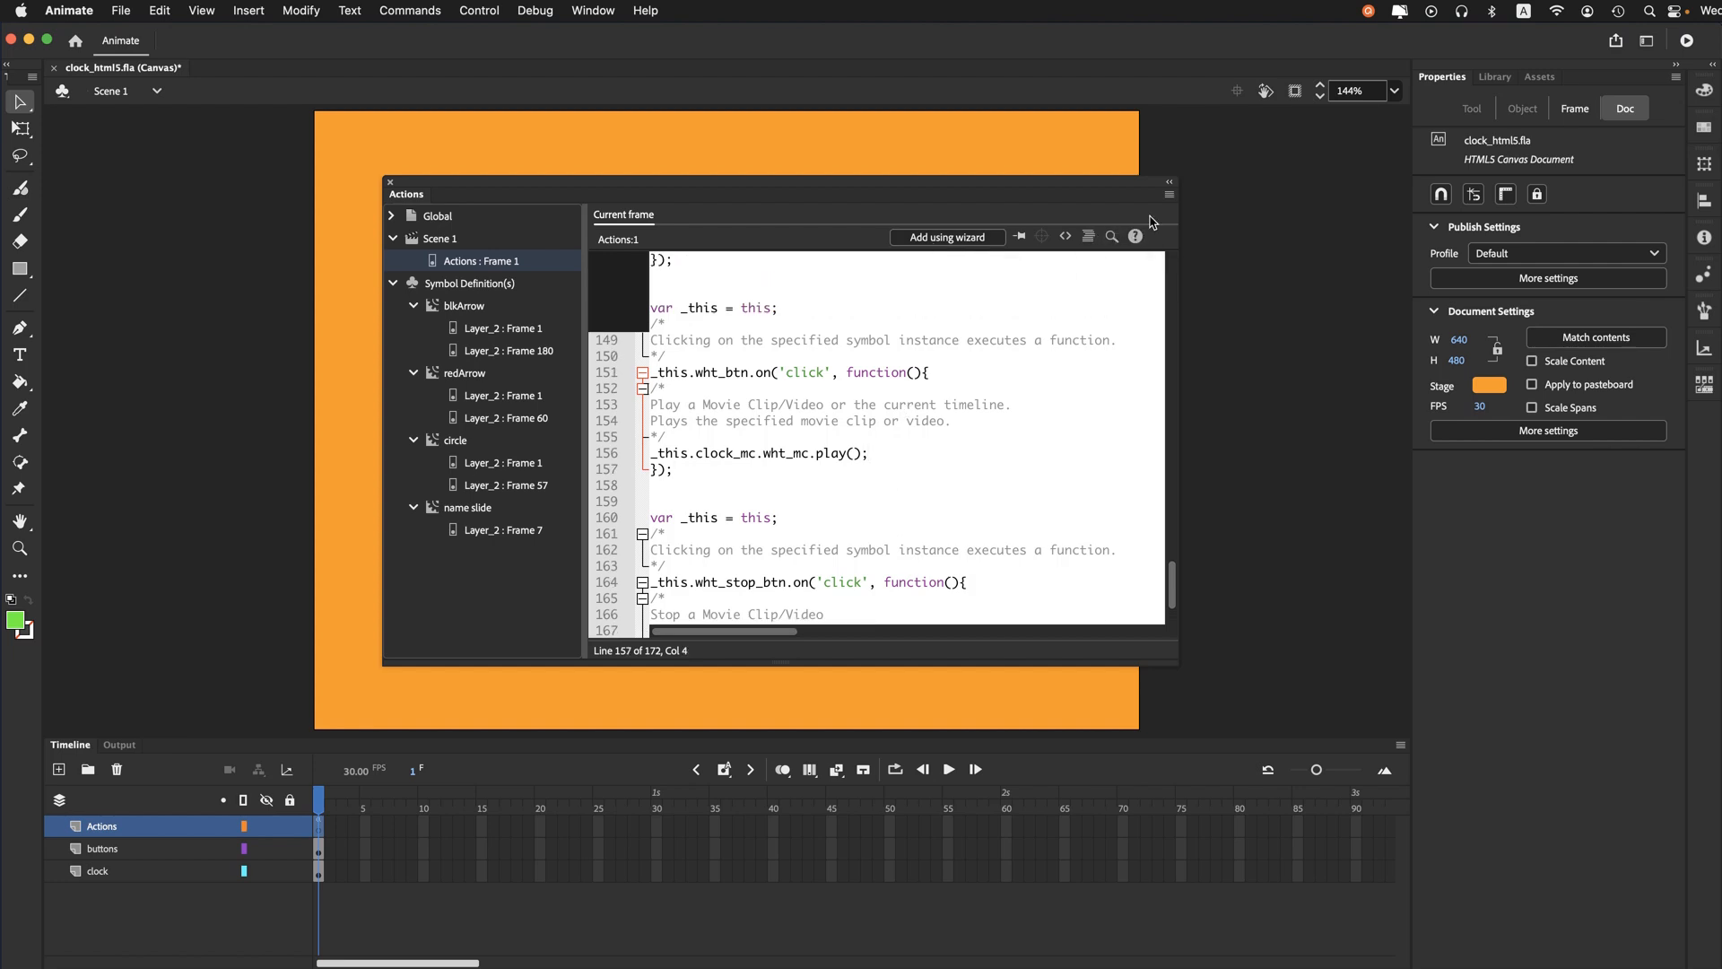
# - Collapse the Actions script editor to its compact form and move it off the stage onto the pasteboard
pyautogui.click(1169, 182)
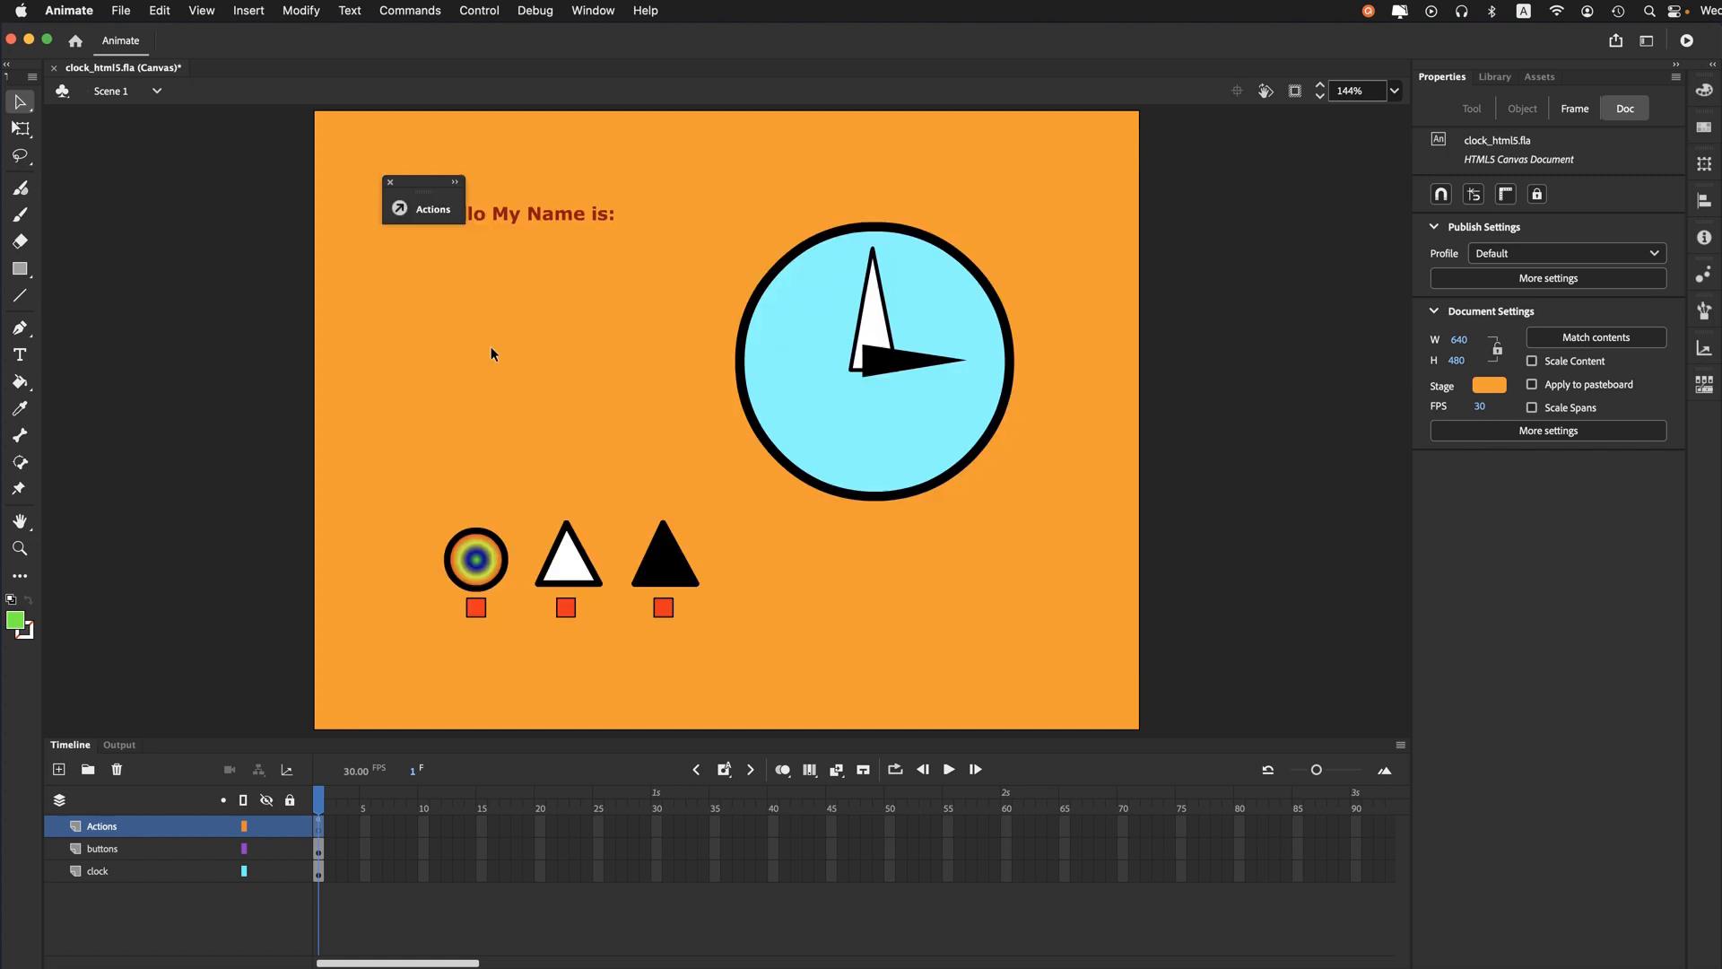
pyautogui.moveTo(422, 188); pyautogui.dragTo(247, 183)
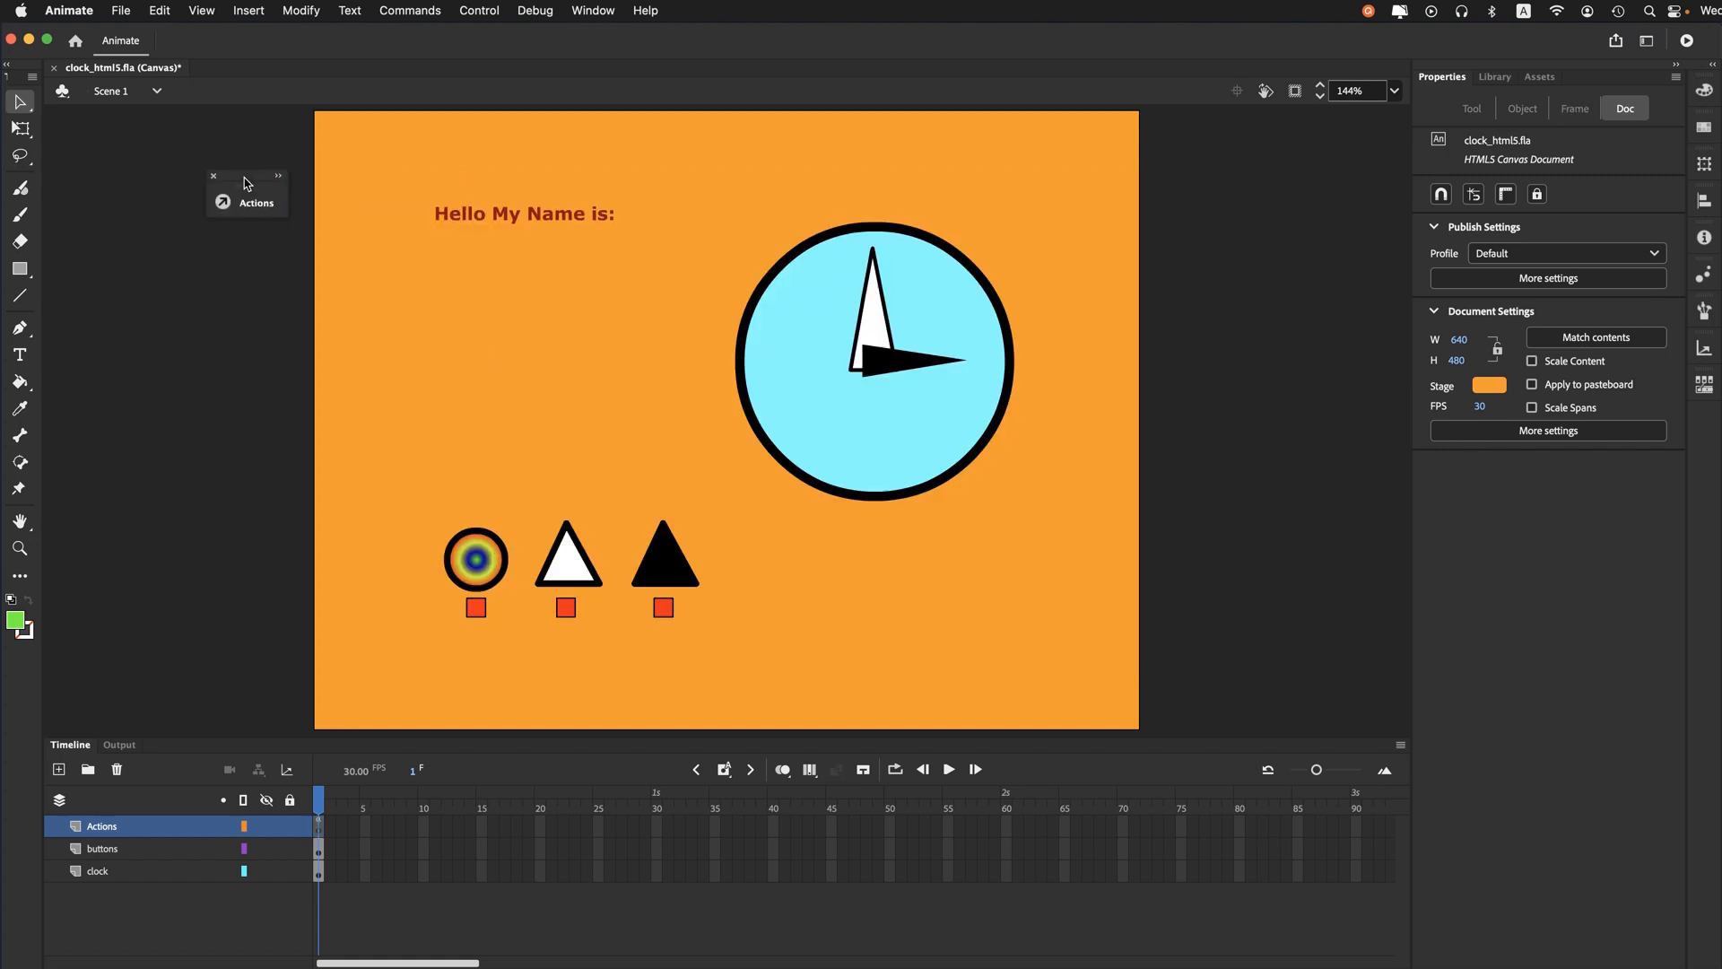